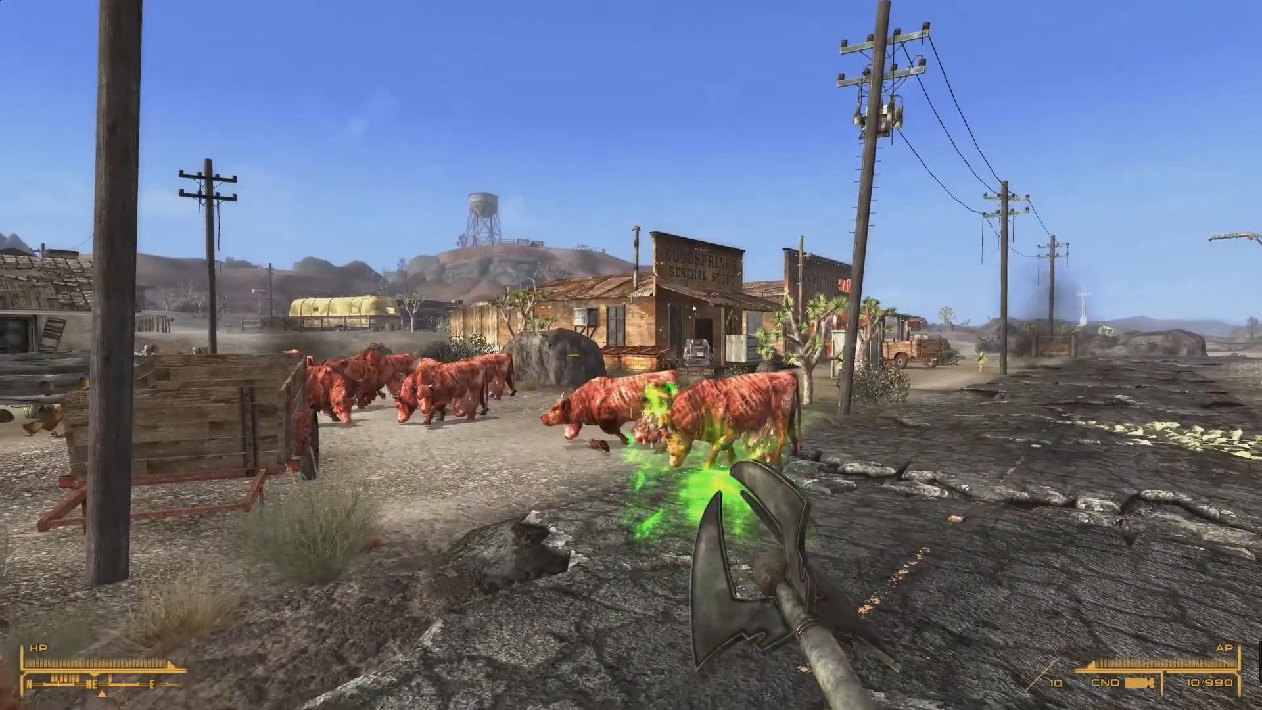
key(w)
click(630, 355)
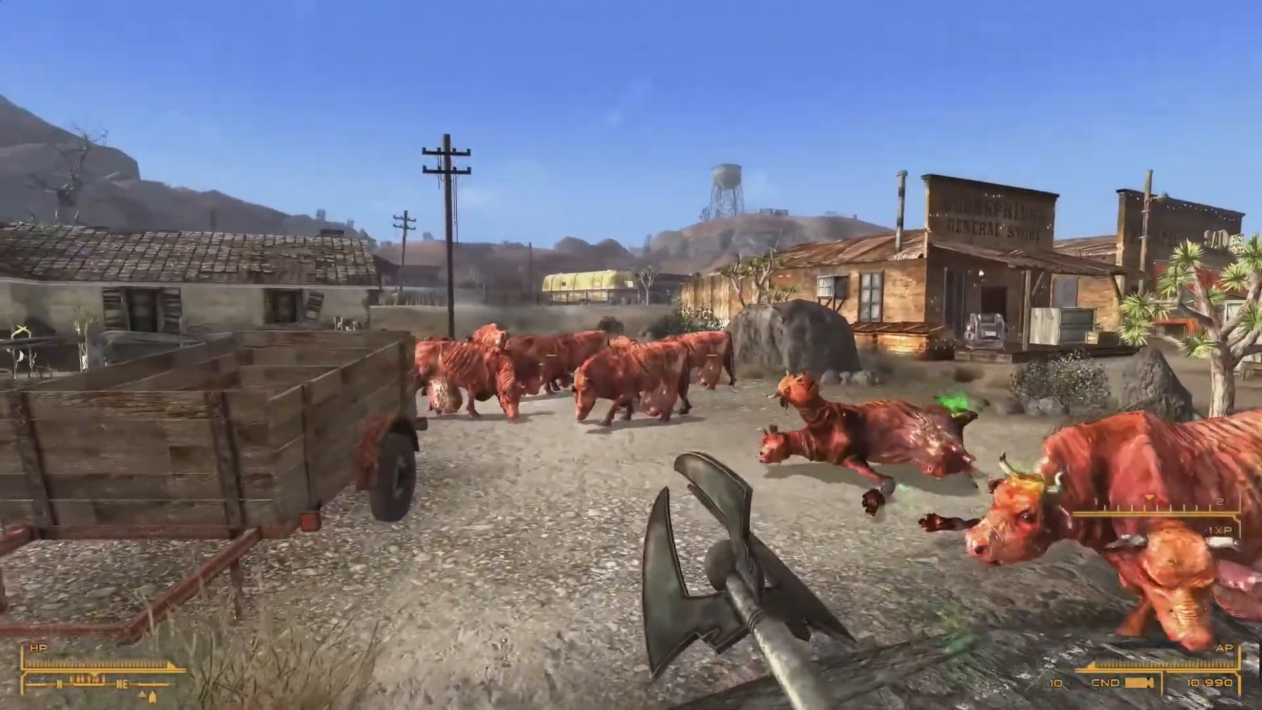
click(631, 355)
key(w)
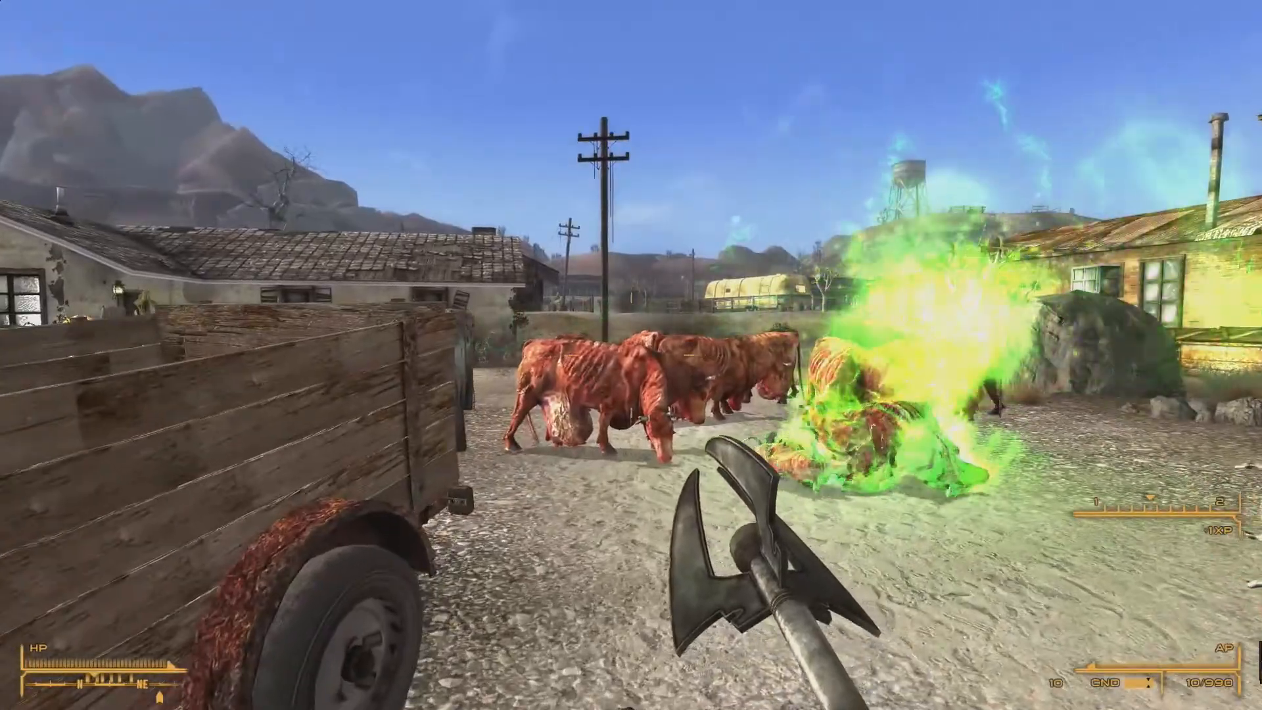
click(631, 355)
key(w)
click(631, 355)
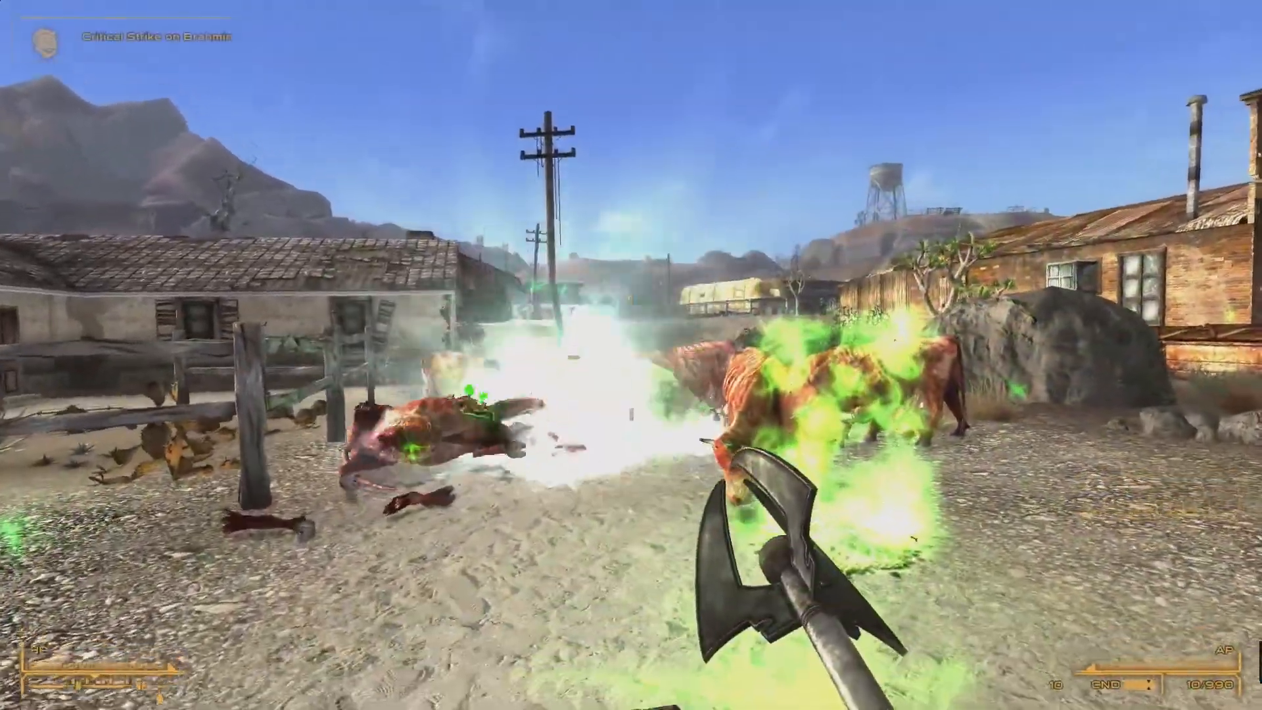
click(631, 355)
click(631, 355)
key(w)
click(631, 355)
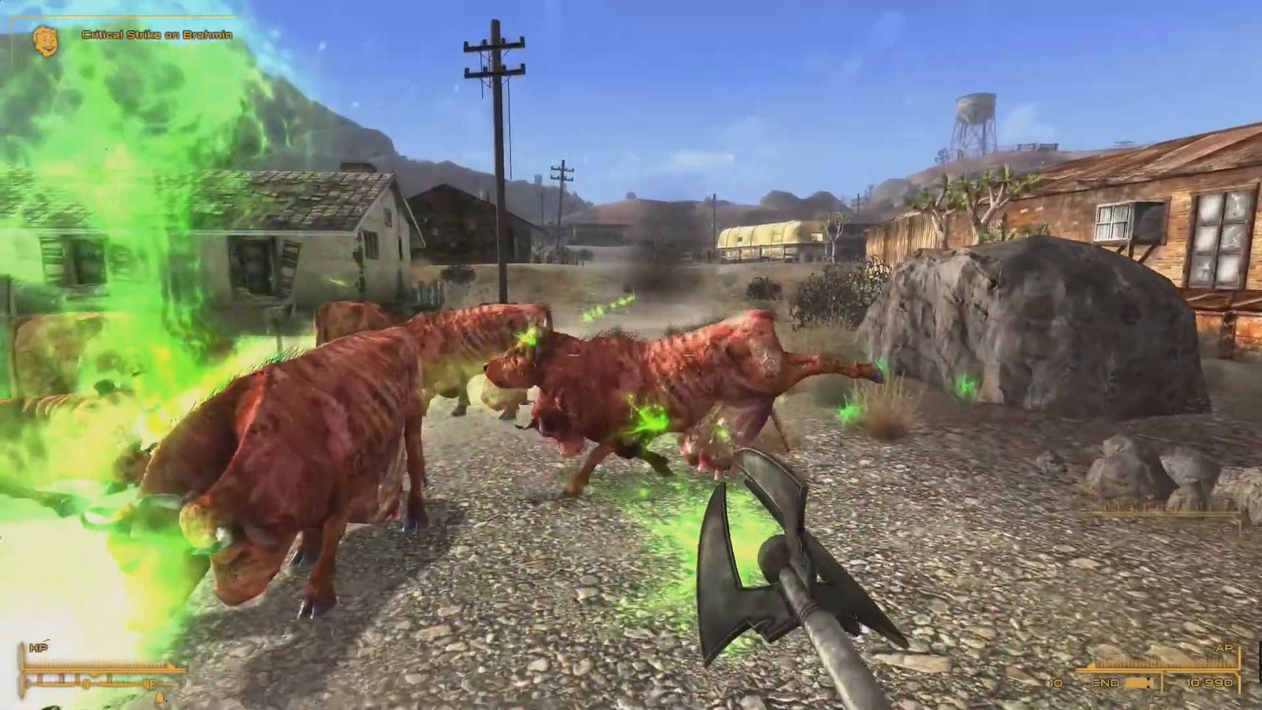
click(631, 355)
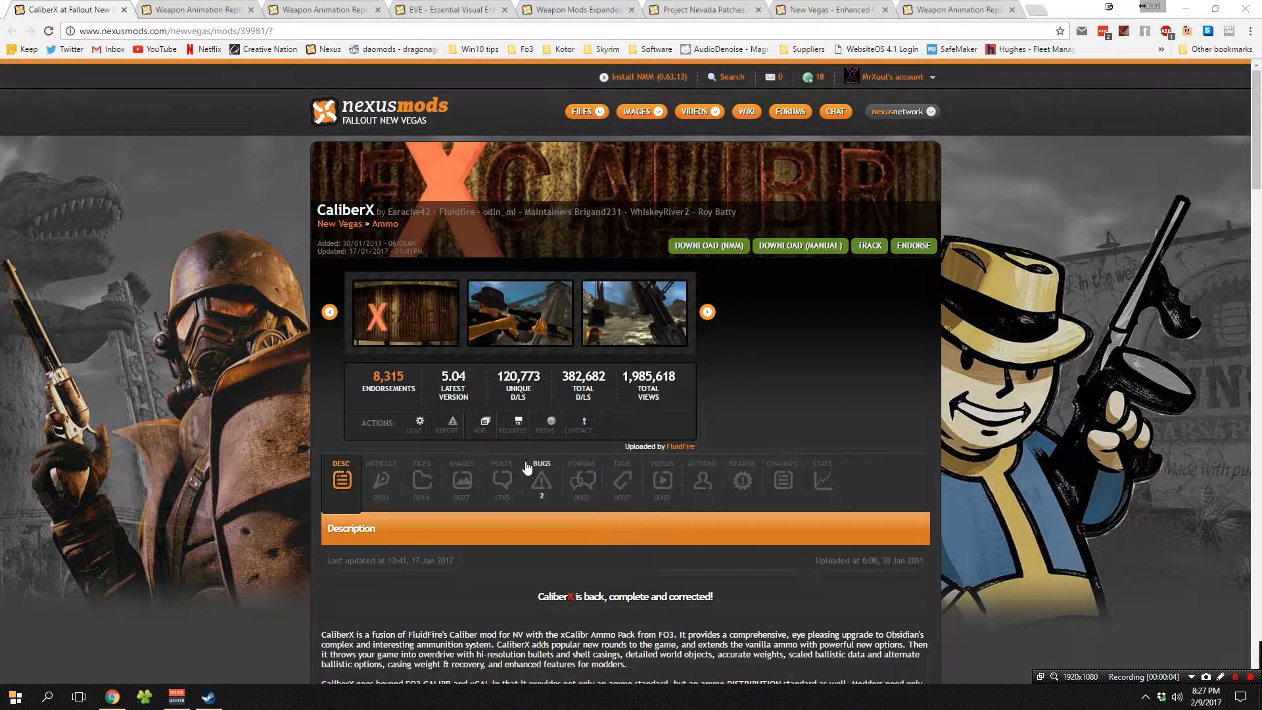
Step: Download the CaliberX v5.04 main file with the mod manager, continuing past the notice of required files
click(422, 479)
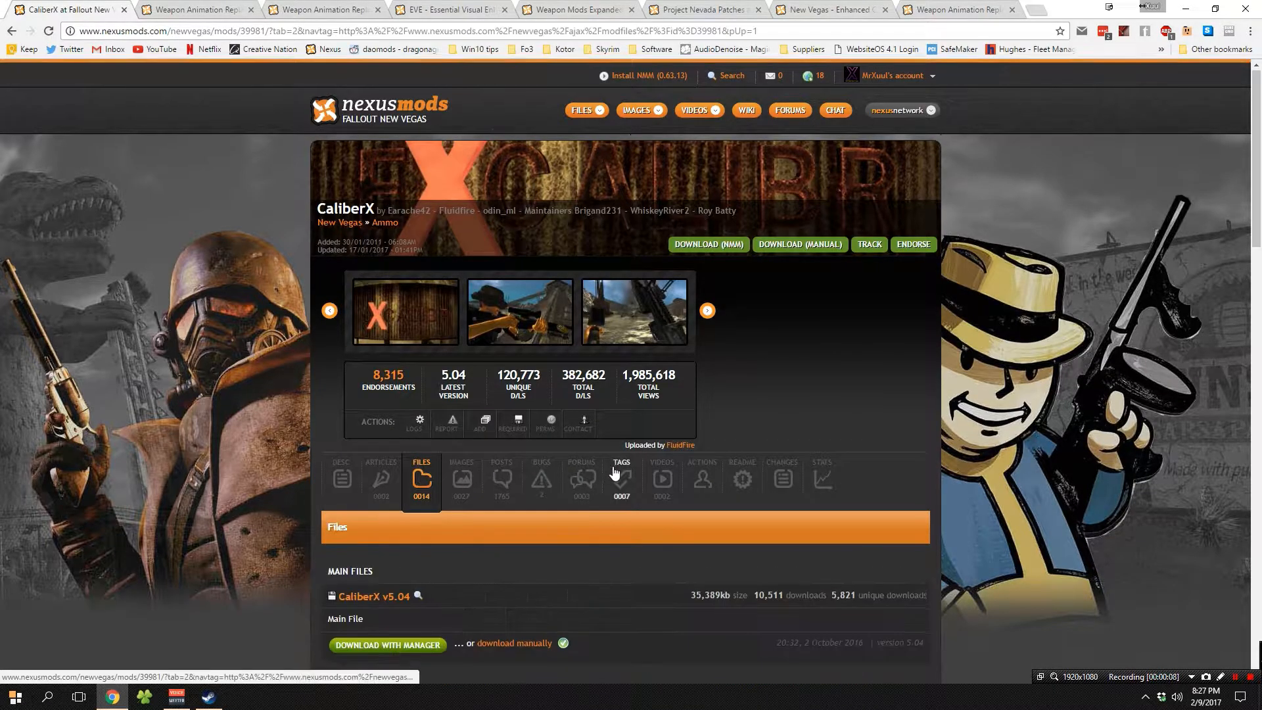
scroll(613, 470, down, 3)
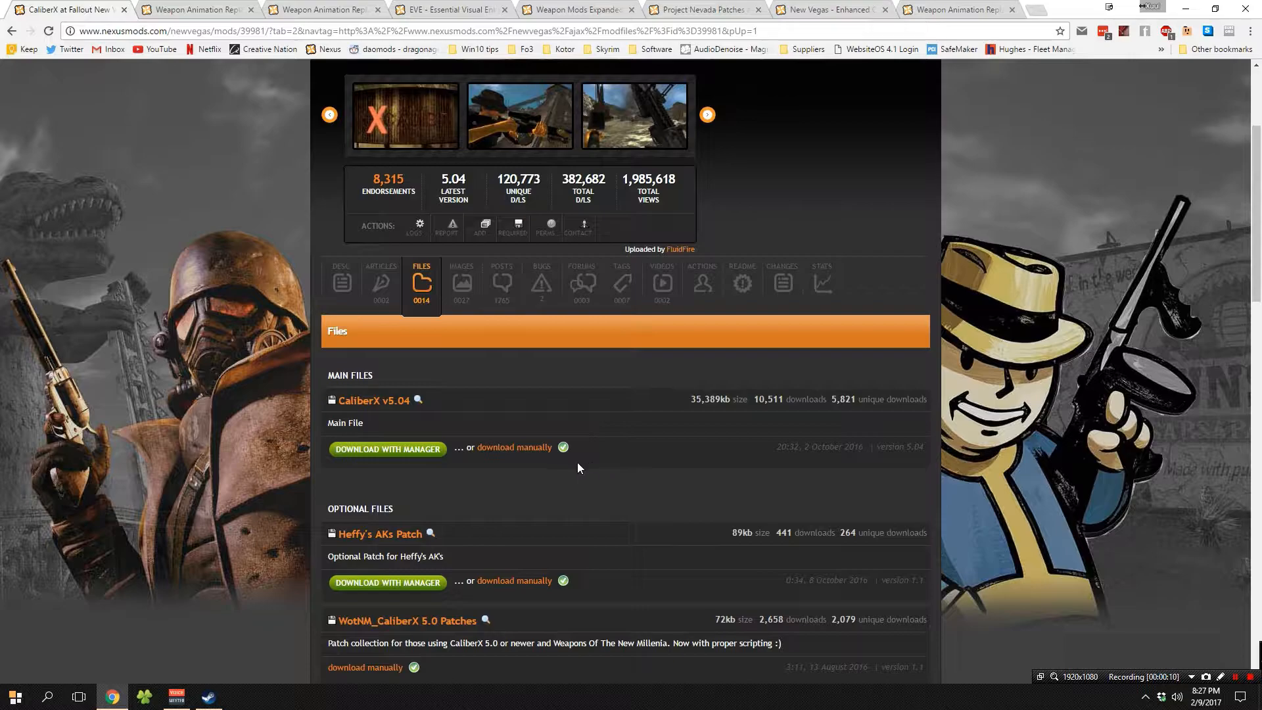
click(421, 458)
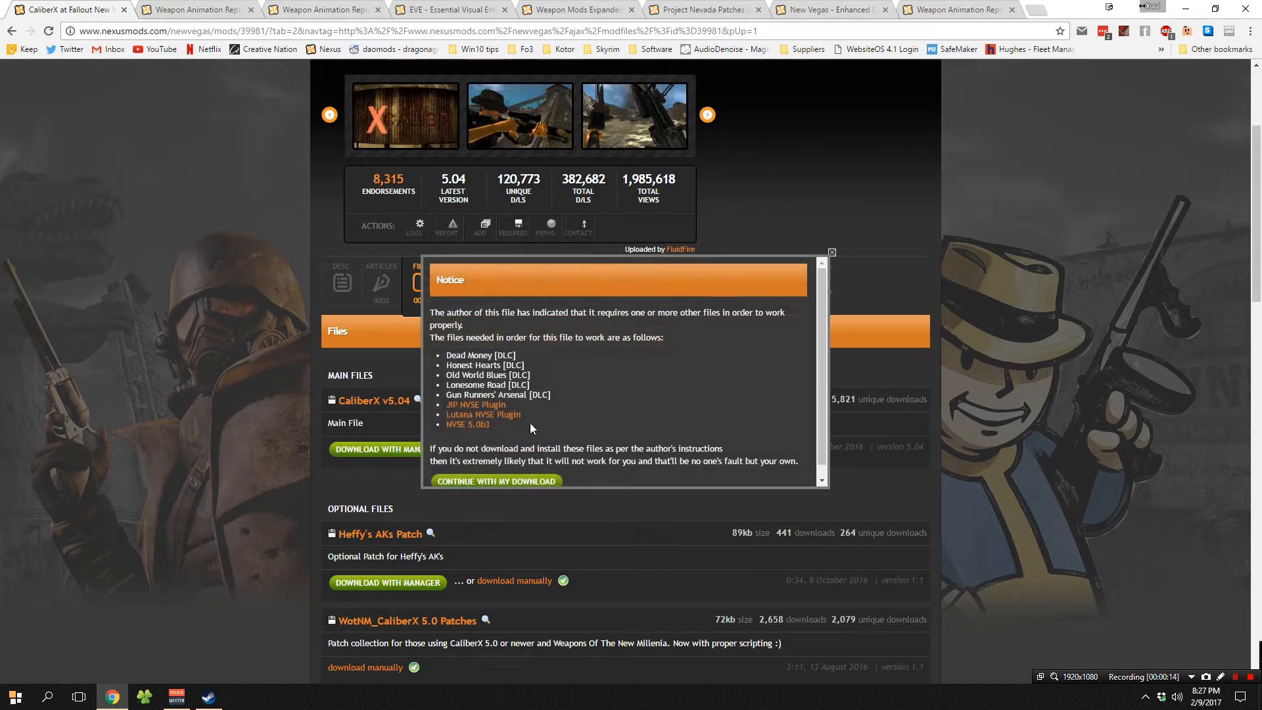
drag(477, 355, 563, 411)
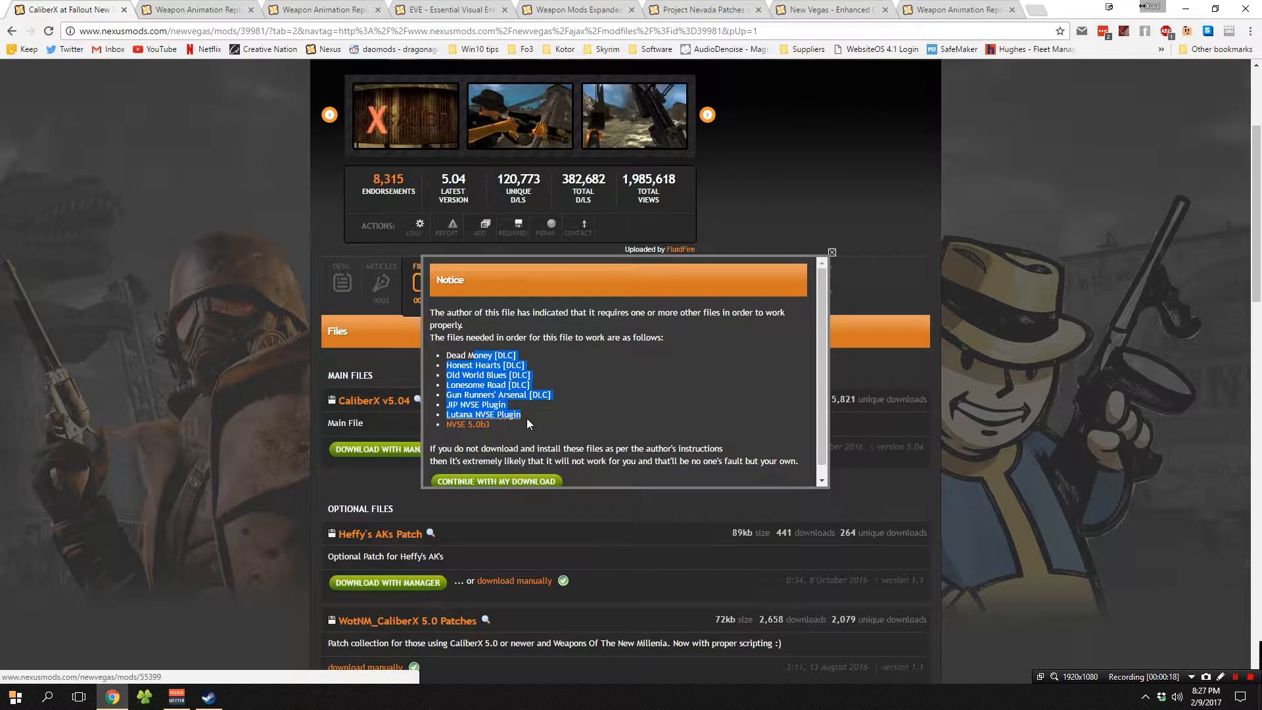
scroll(527, 434, down, 1)
click(546, 469)
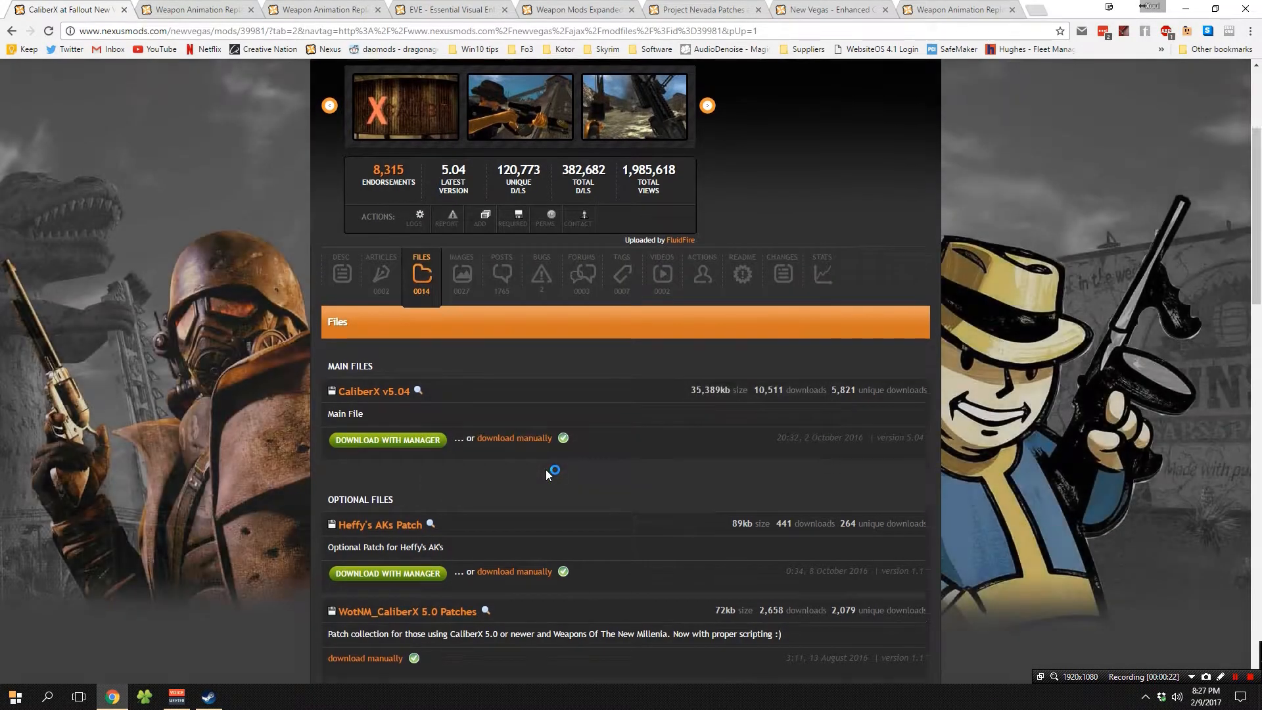
scroll(545, 469, down, 3)
scroll(546, 470, up, 1)
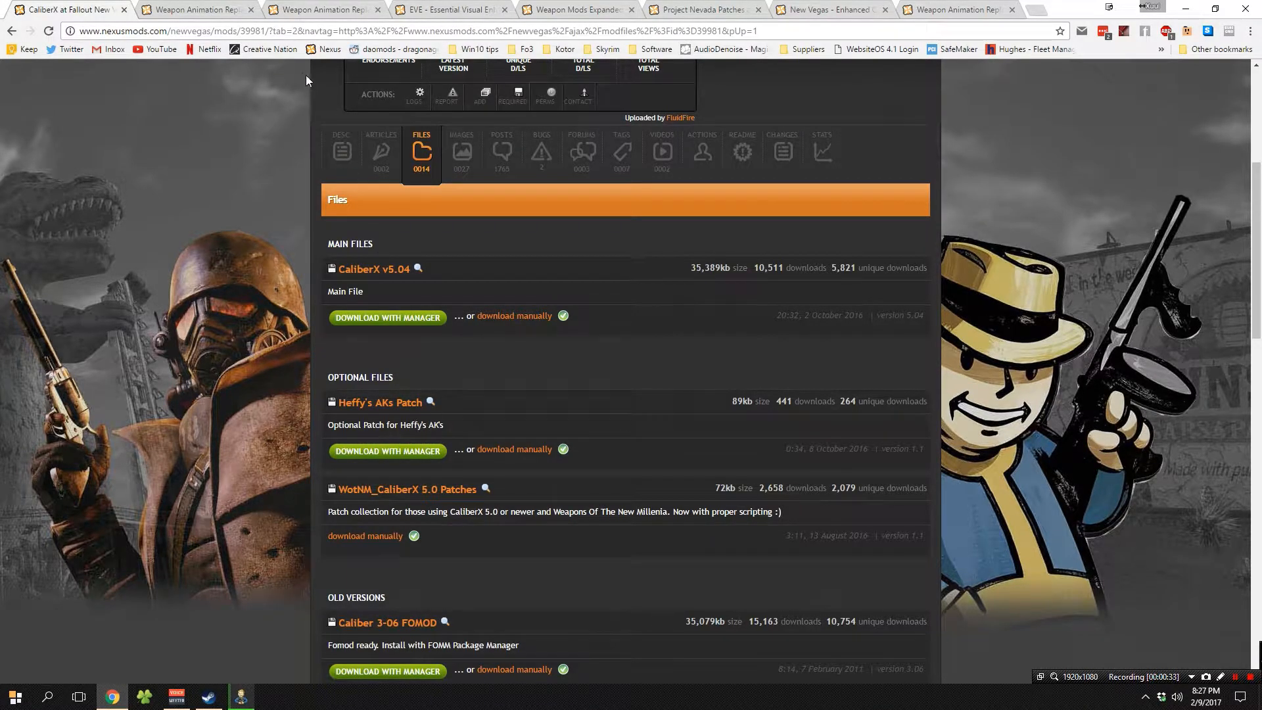
Step: Manually download The Commando - Rifle Animation Pack and The Professional - Pistol Animation Pack from the Weapon Animation Replacer WAR page
click(236, 12)
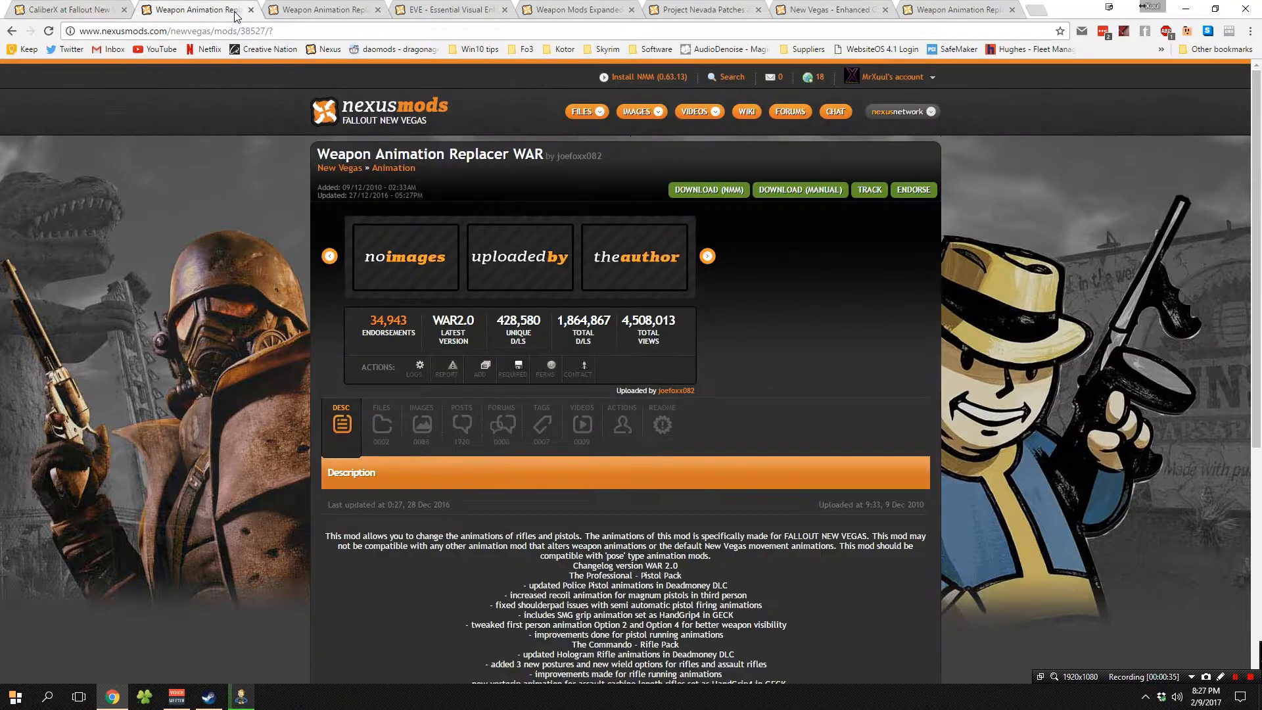
click(394, 415)
scroll(421, 414, down, 2)
scroll(453, 408, down, 1)
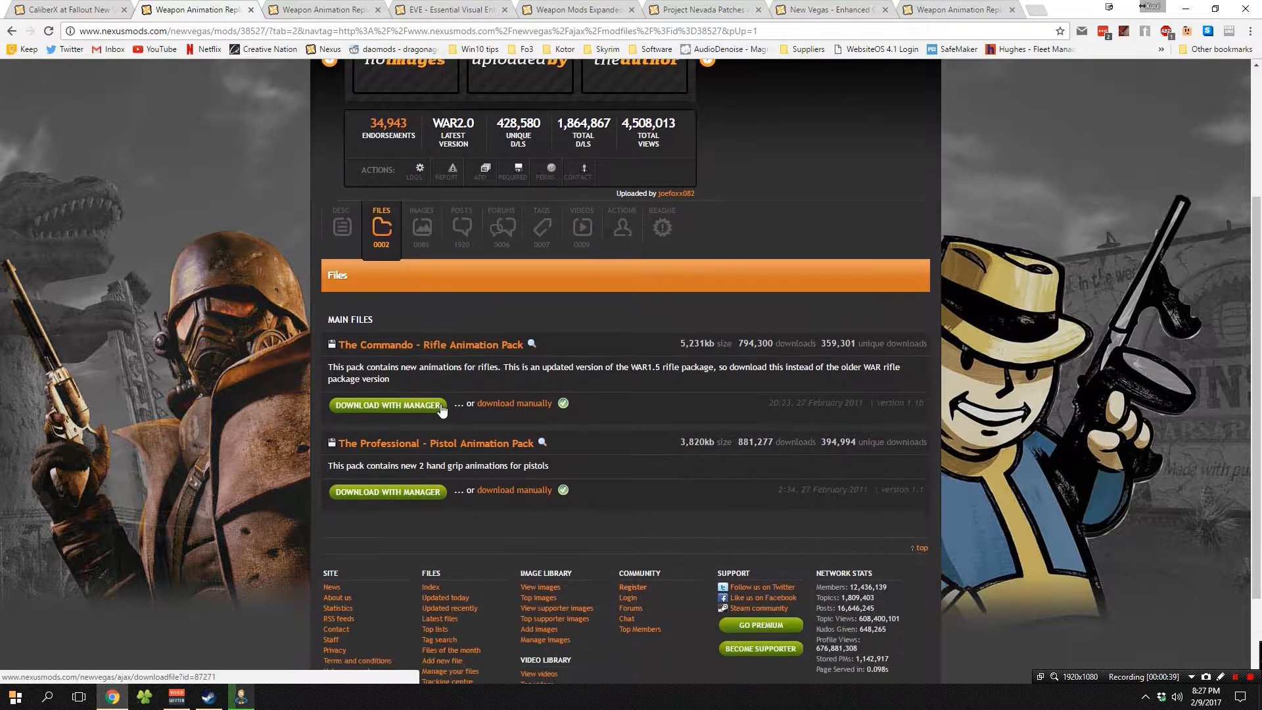
click(522, 404)
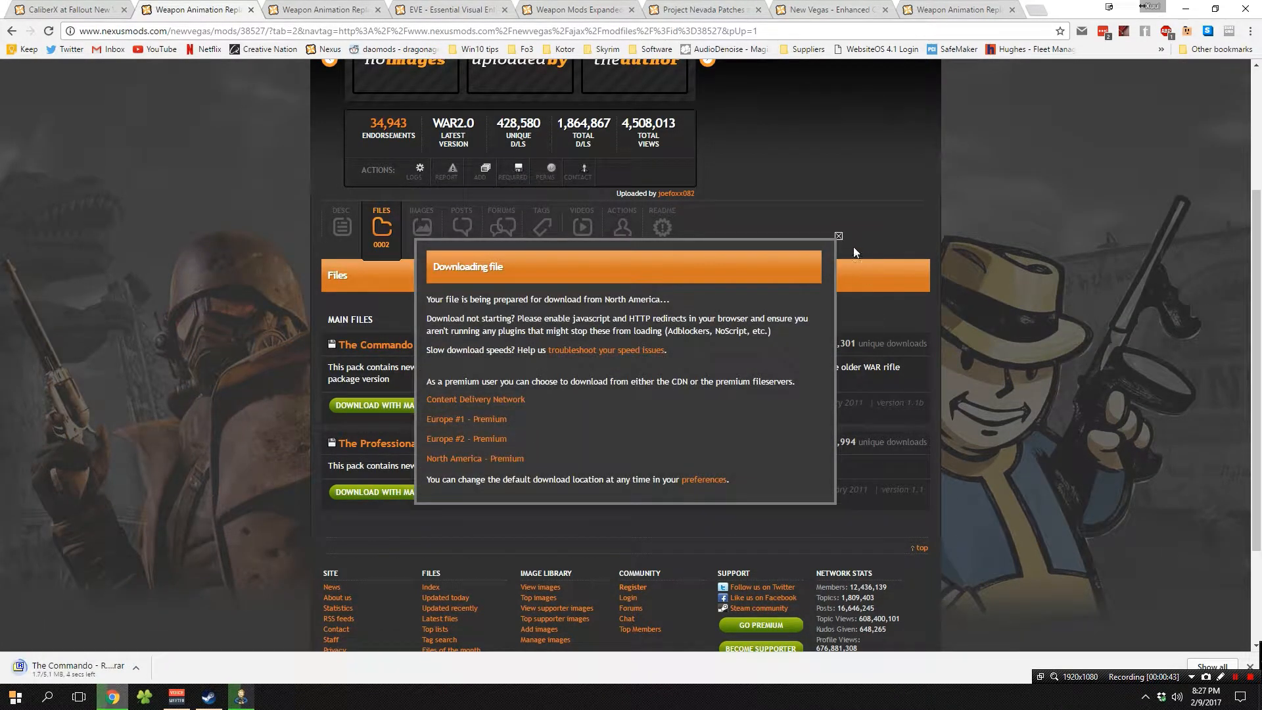
drag(841, 240, 841, 235)
click(840, 236)
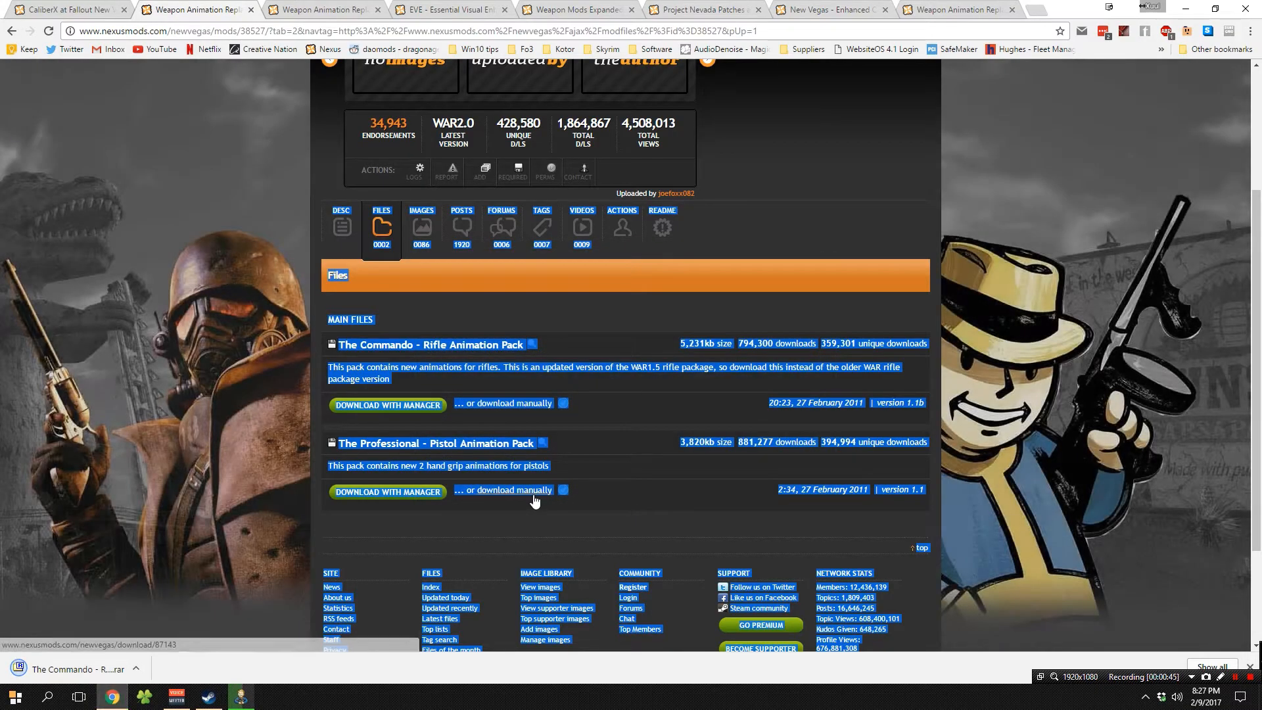
click(533, 493)
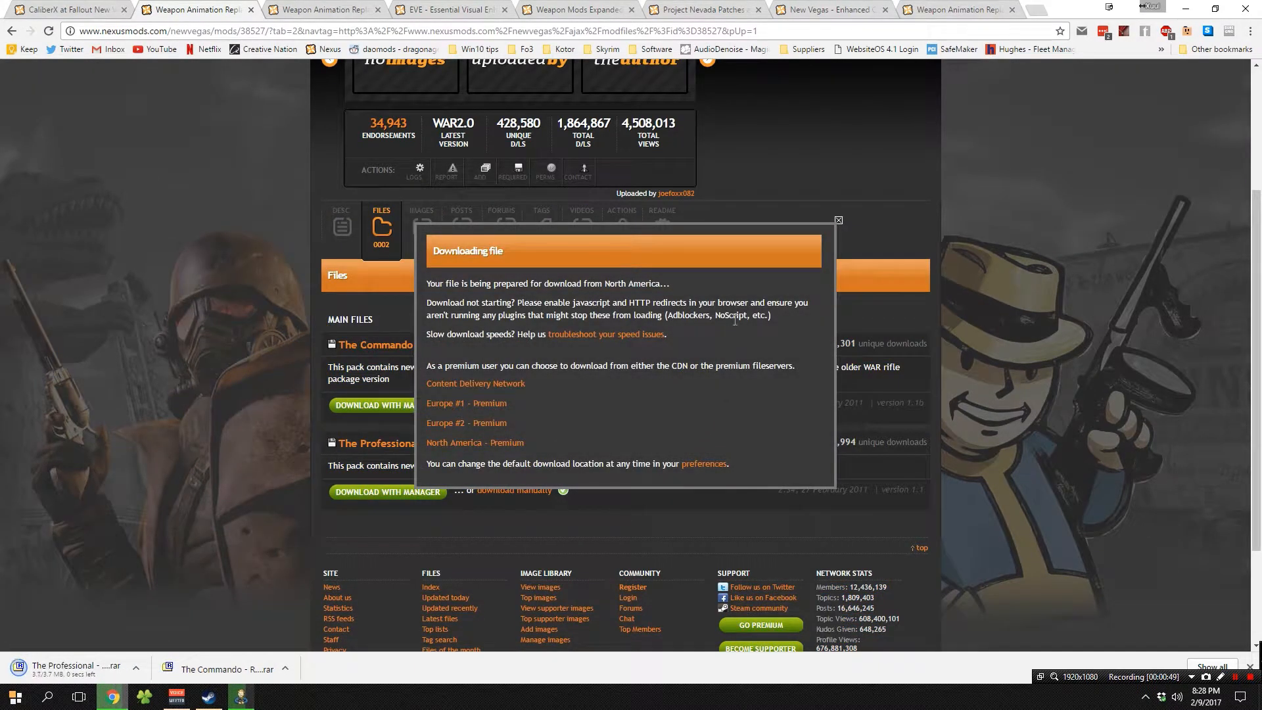
Step: Manually download the NMM Version of Weapon Animation Replacers FOMOD, continuing past the required-files notice
click(370, 9)
scroll(614, 192, up, 2)
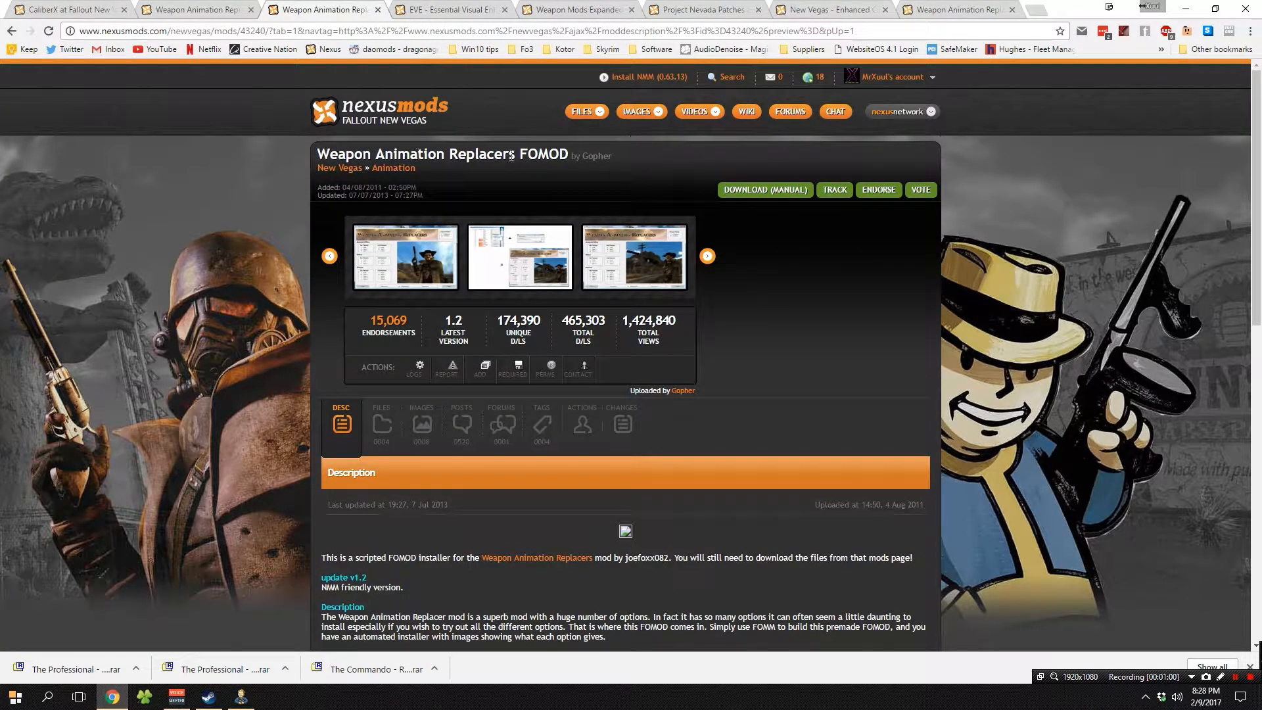
click(381, 426)
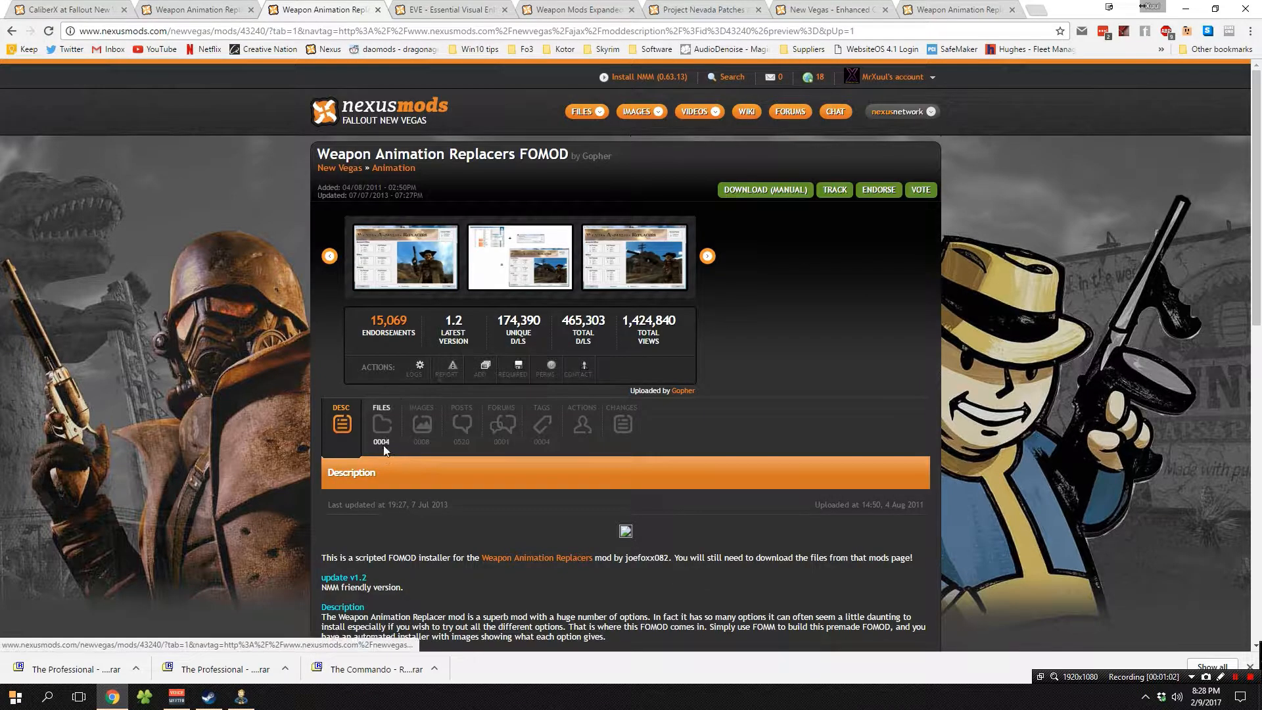
scroll(600, 422, down, 1)
scroll(595, 412, down, 1)
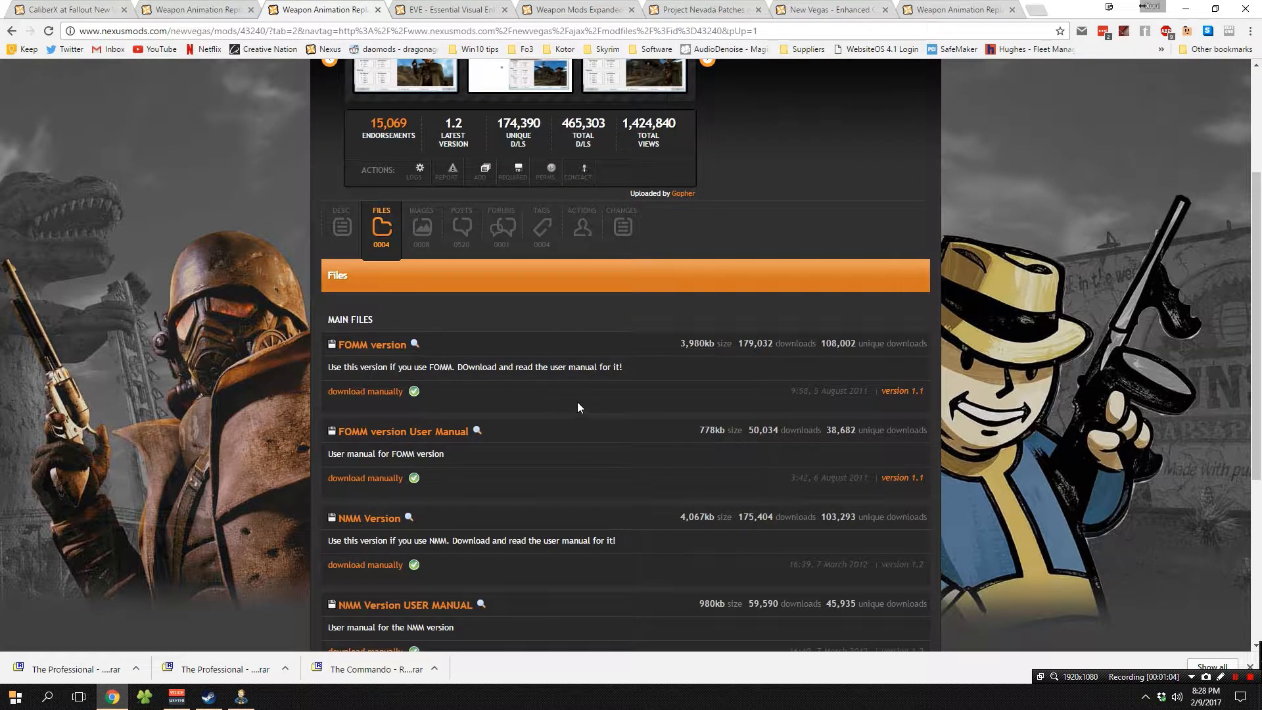
scroll(573, 401, down, 2)
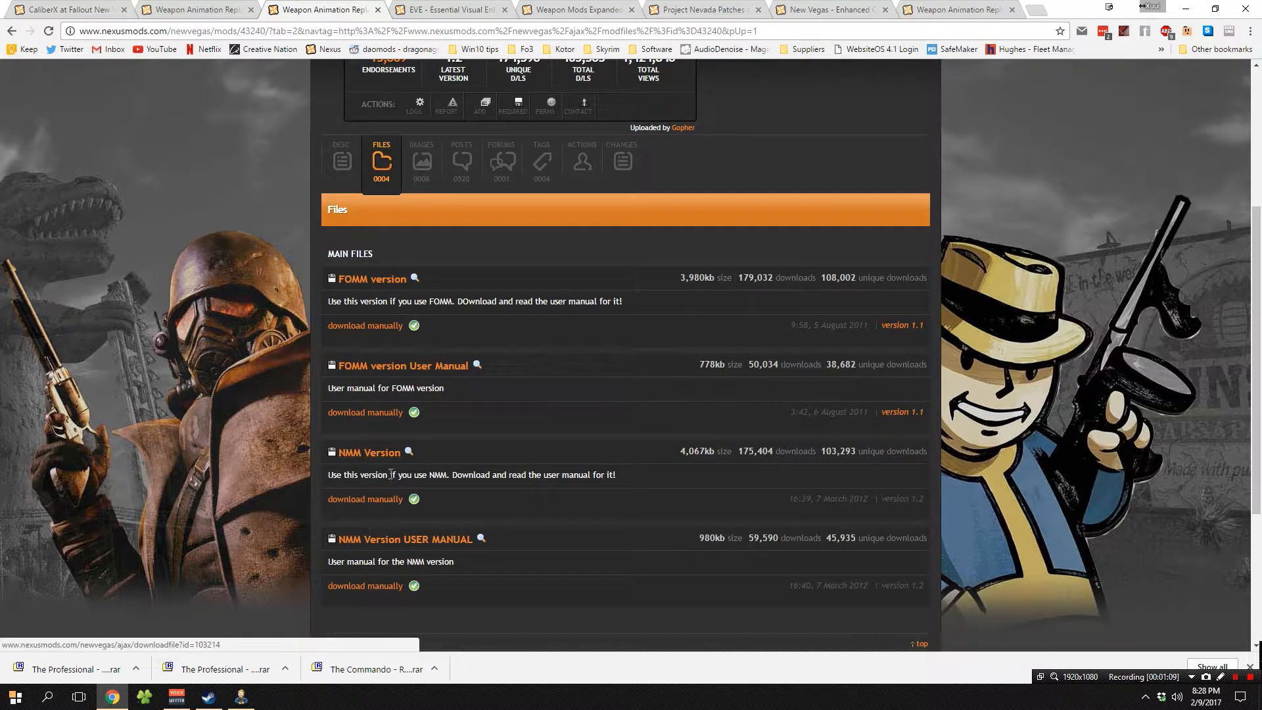
click(378, 501)
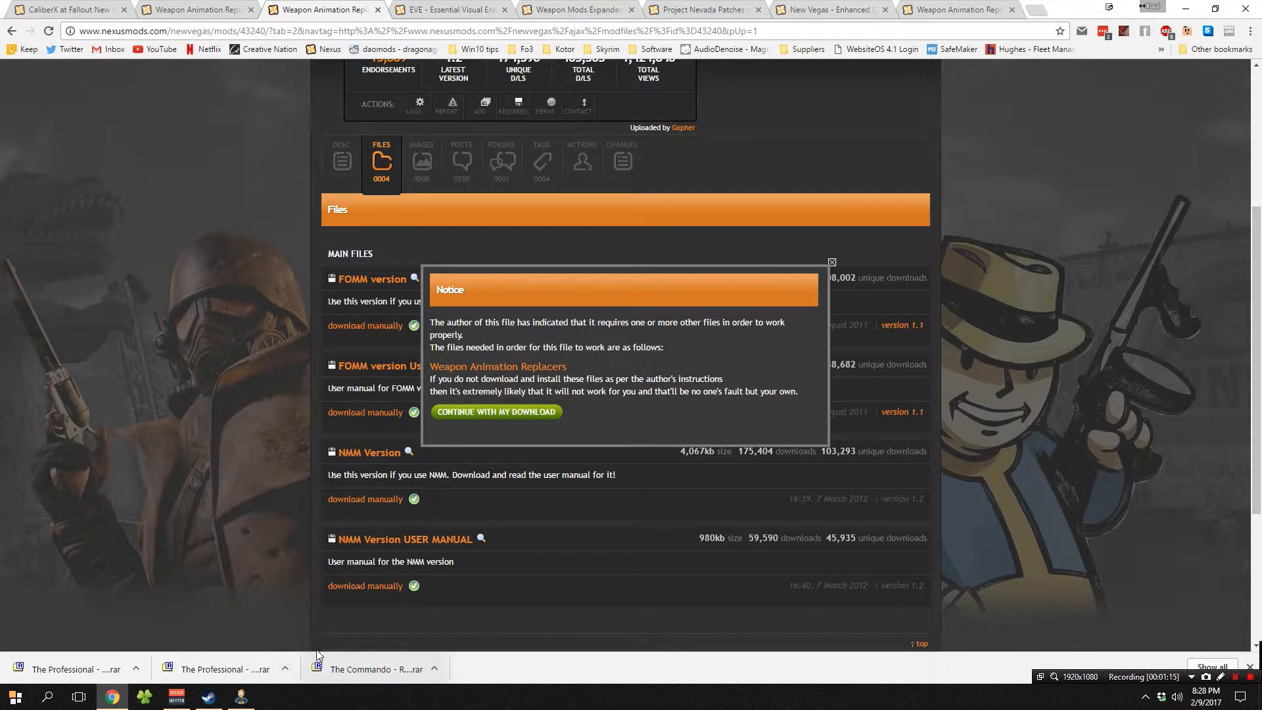
click(513, 411)
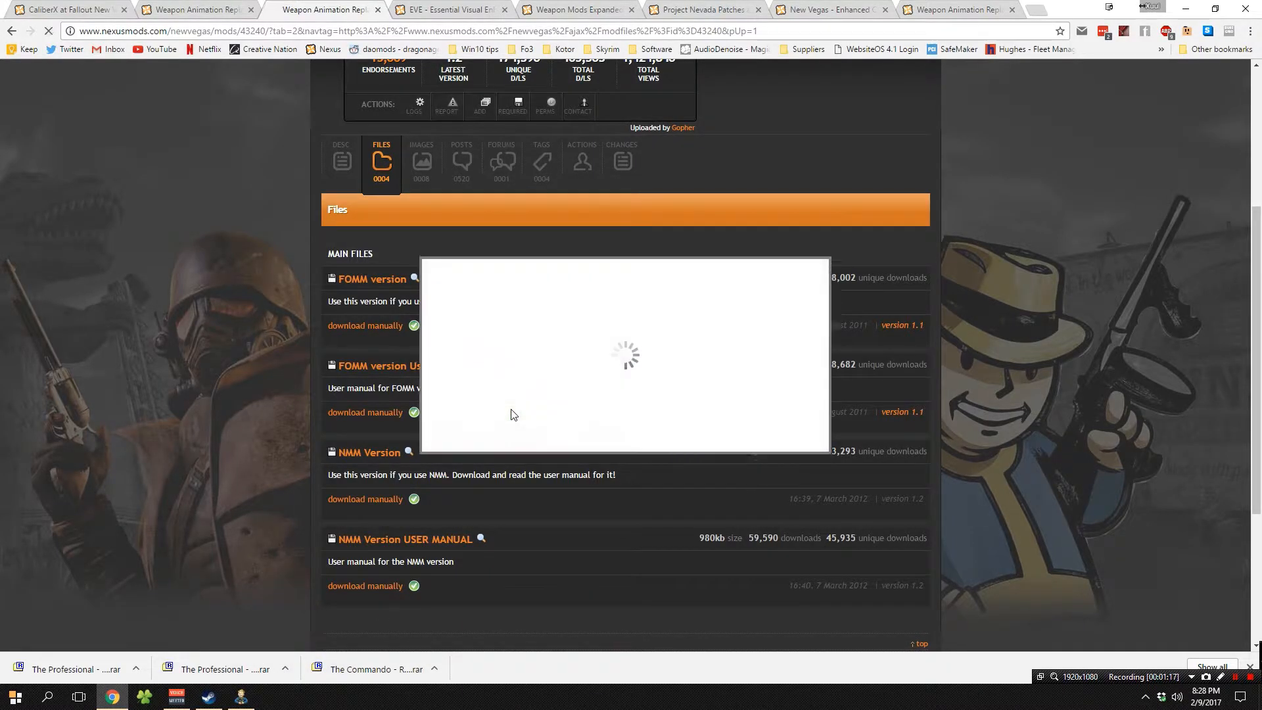
scroll(465, 396, down, 1)
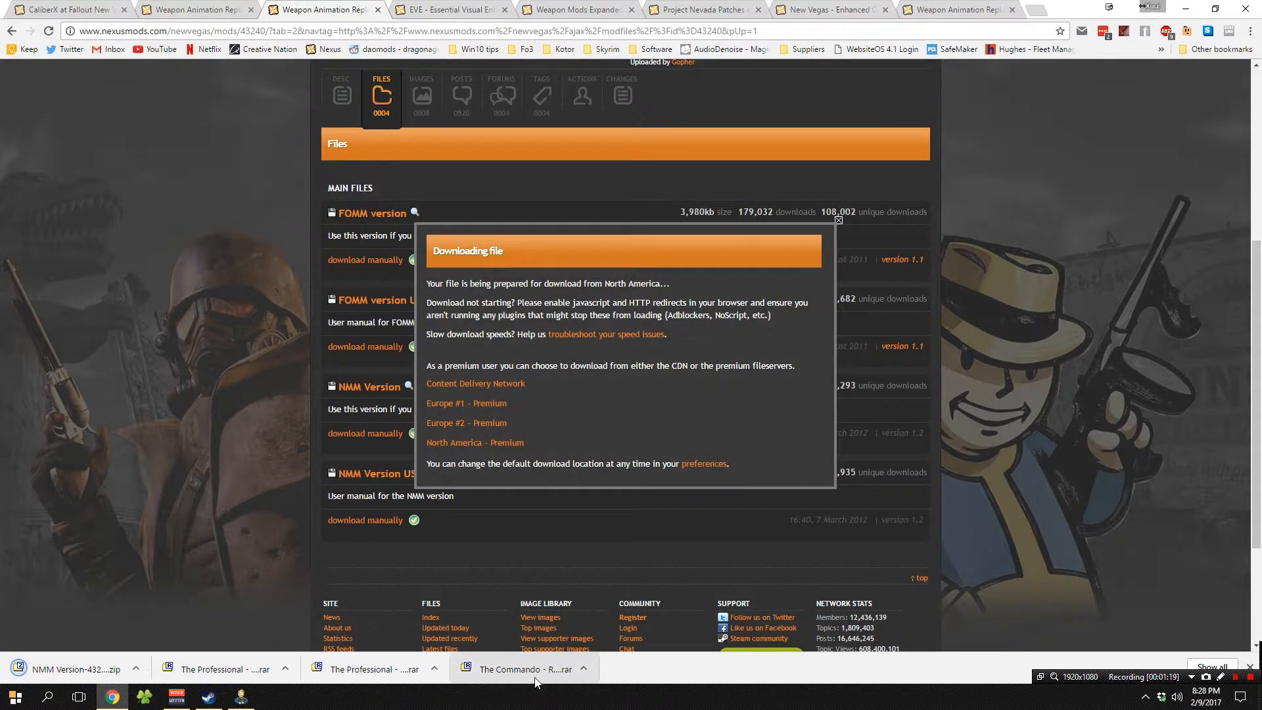
Step: Examine the main files and updates offered for EVE - Essential Visual Enhancements, dismissing the list of finished downloads
click(480, 7)
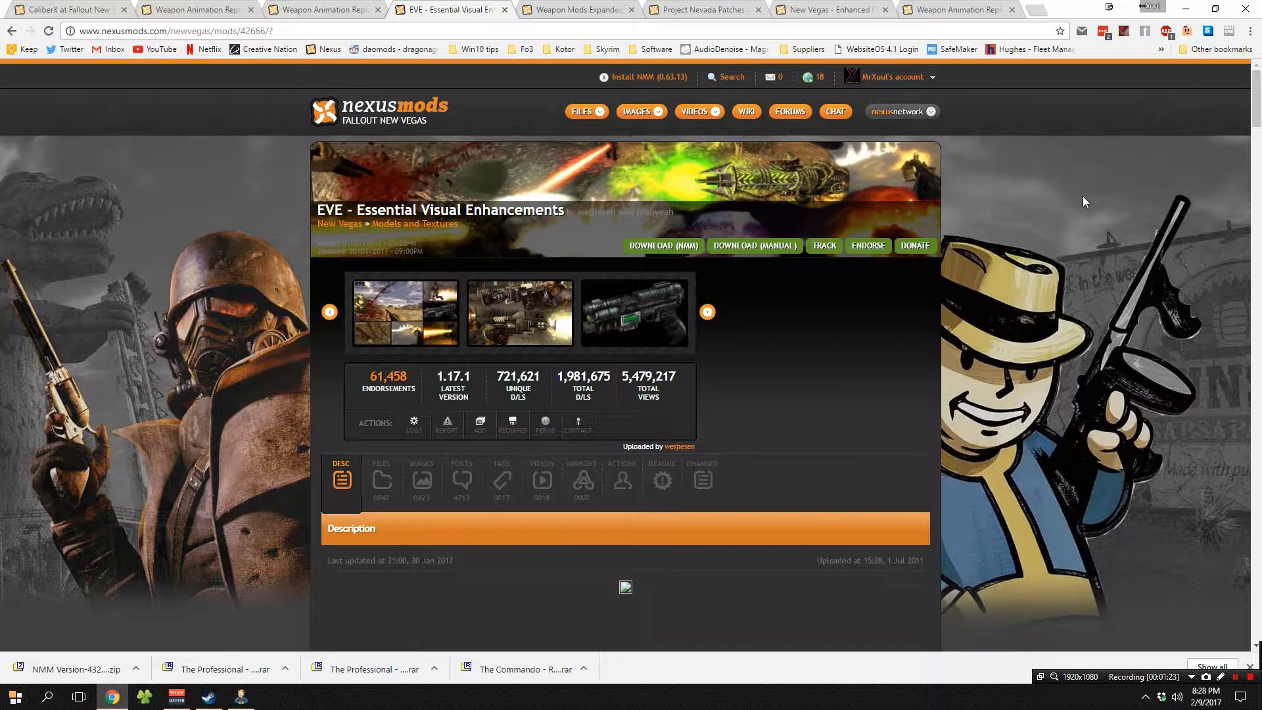
scroll(1213, 588, down, 2)
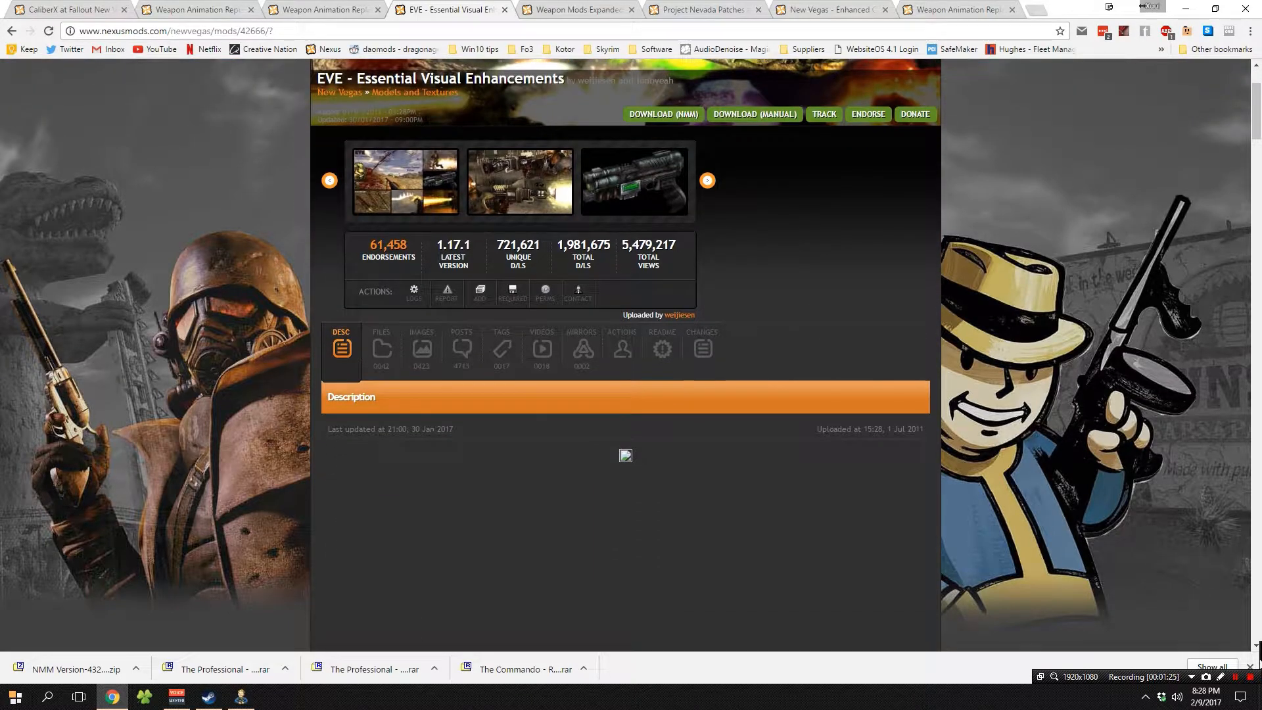
click(1251, 667)
scroll(545, 378, down, 7)
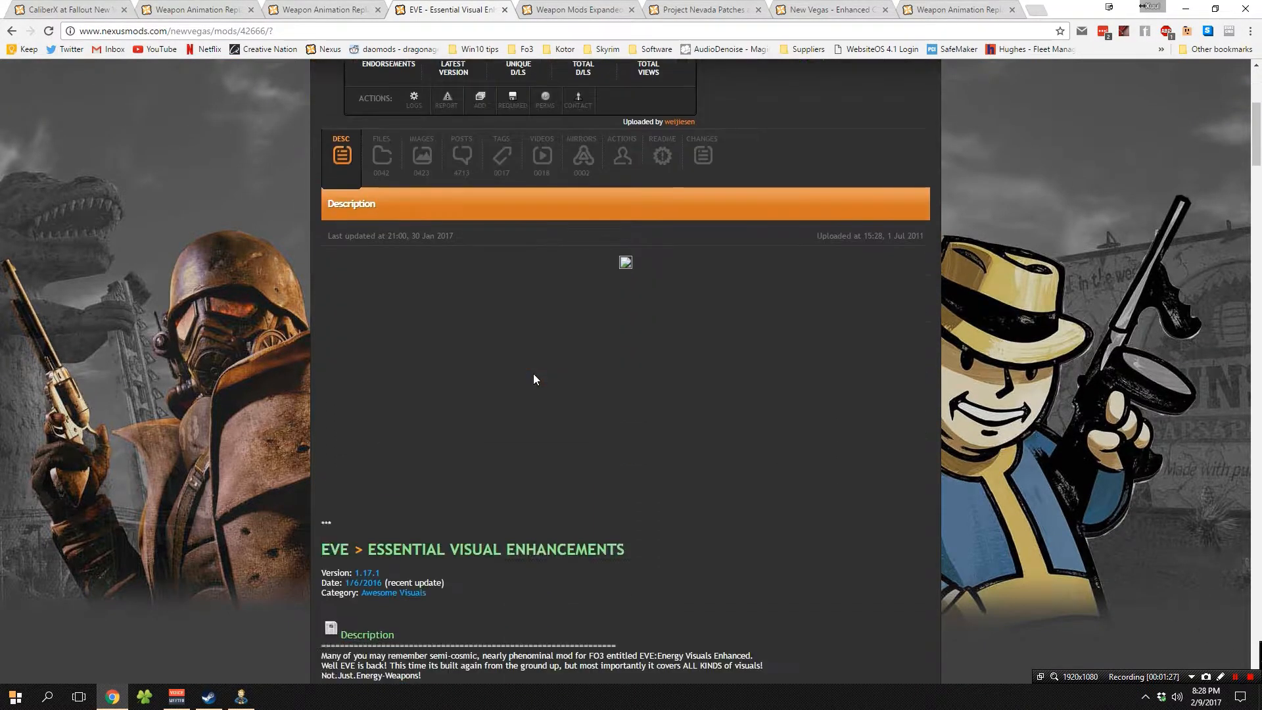
scroll(506, 358, up, 6)
click(382, 288)
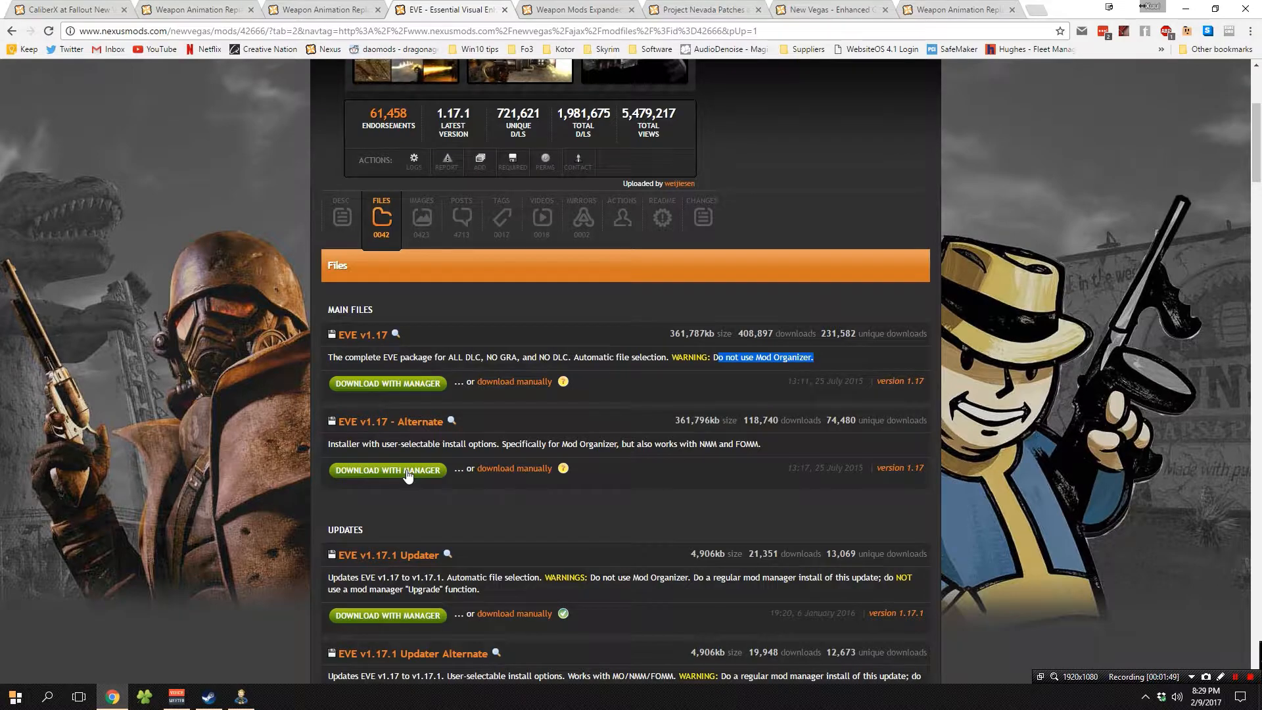
scroll(414, 471, down, 2)
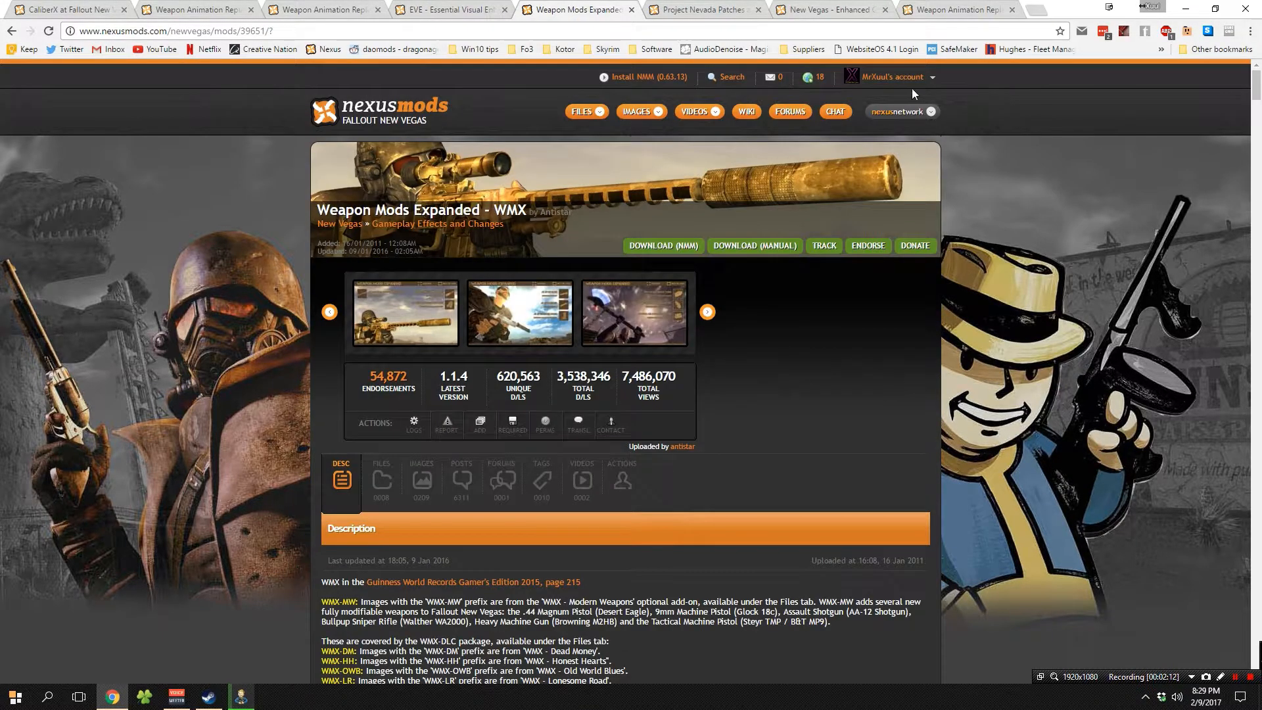
Step: Download the Weapon Mods Expanded v1_1_4 main file from the WMX page with the mod manager
mouse_move(921, 112)
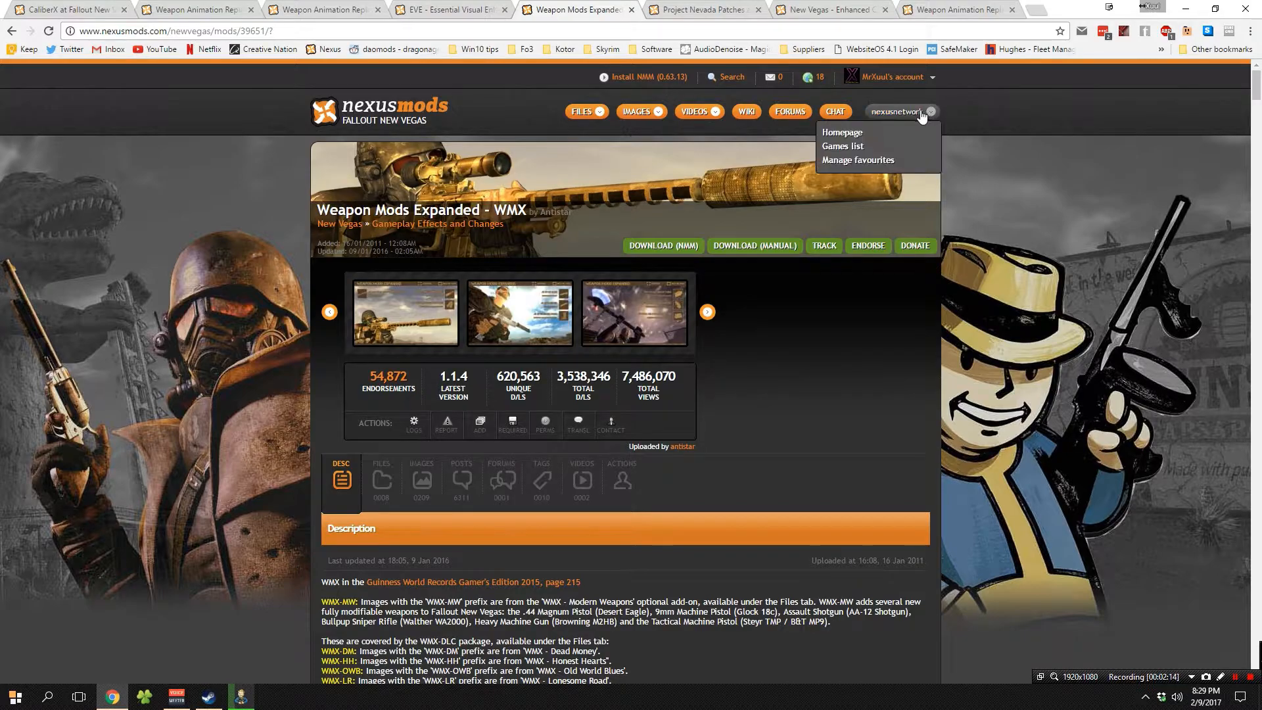
click(394, 479)
scroll(431, 441, down, 4)
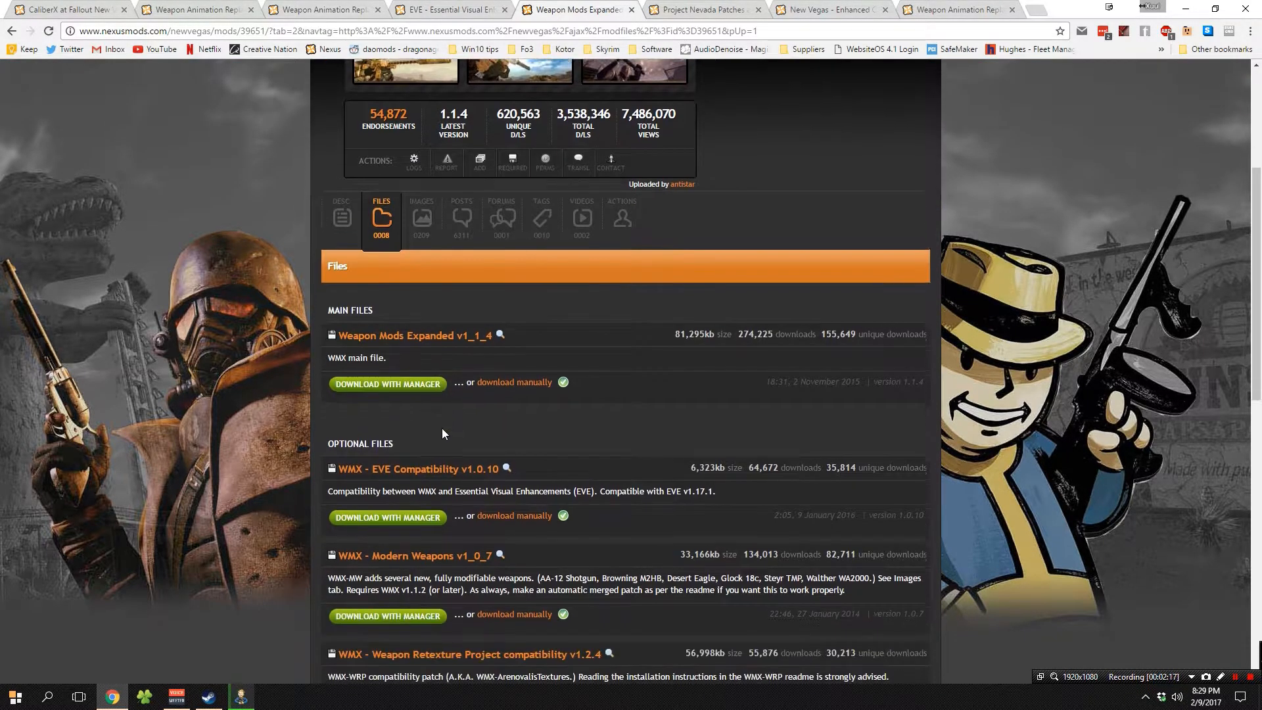
click(383, 388)
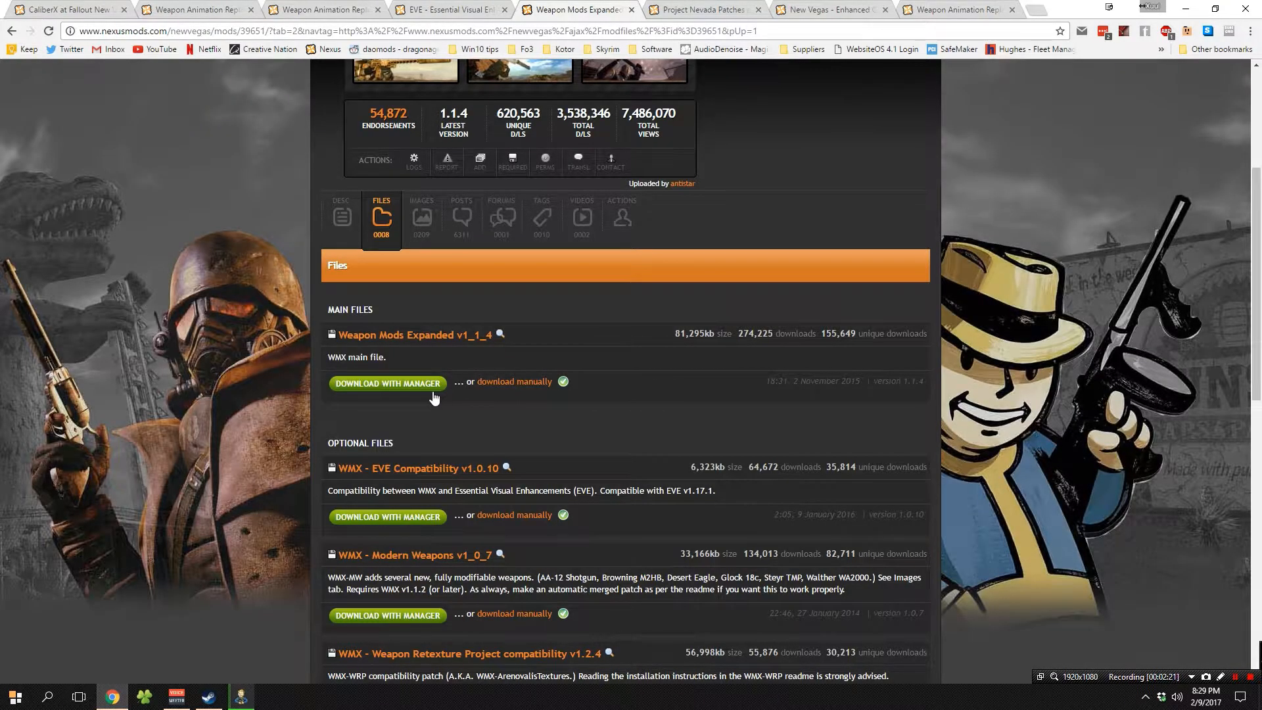
Step: Download the optional WMX - Weapon Retexture Project compatibility v1.2.4 file with the mod manager
scroll(436, 394, down, 2)
scroll(440, 393, down, 1)
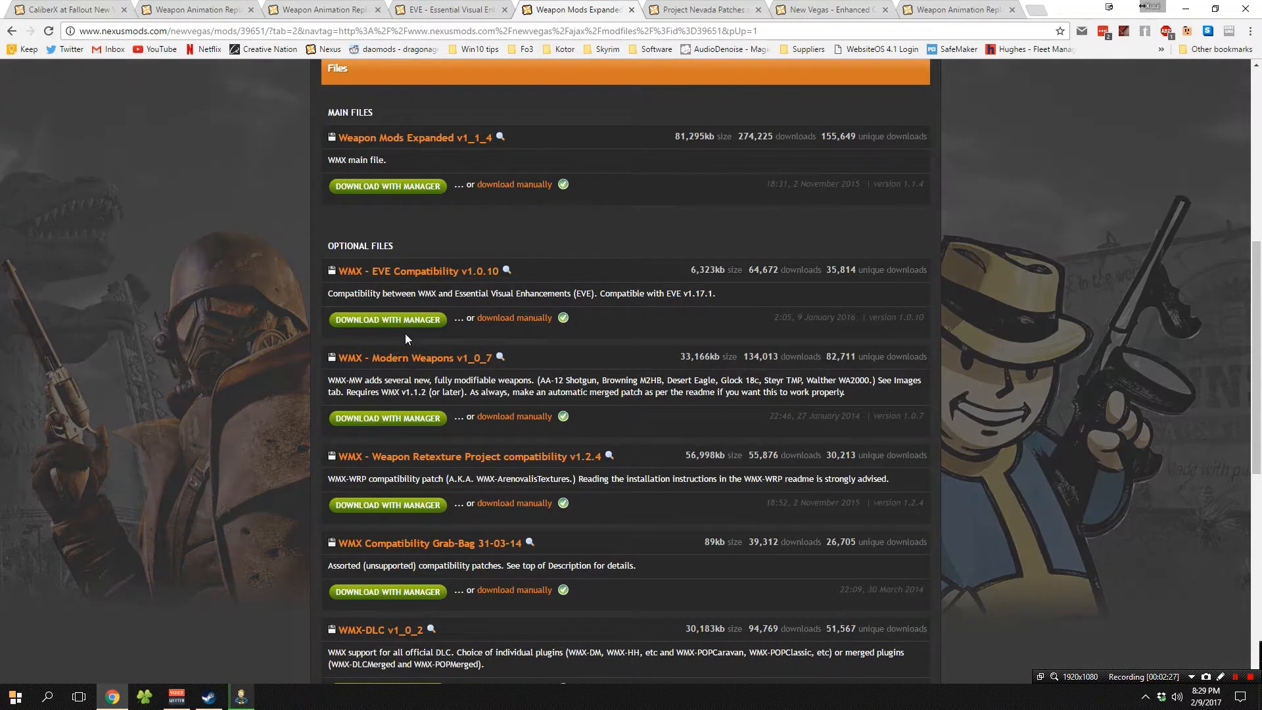
scroll(412, 339, down, 2)
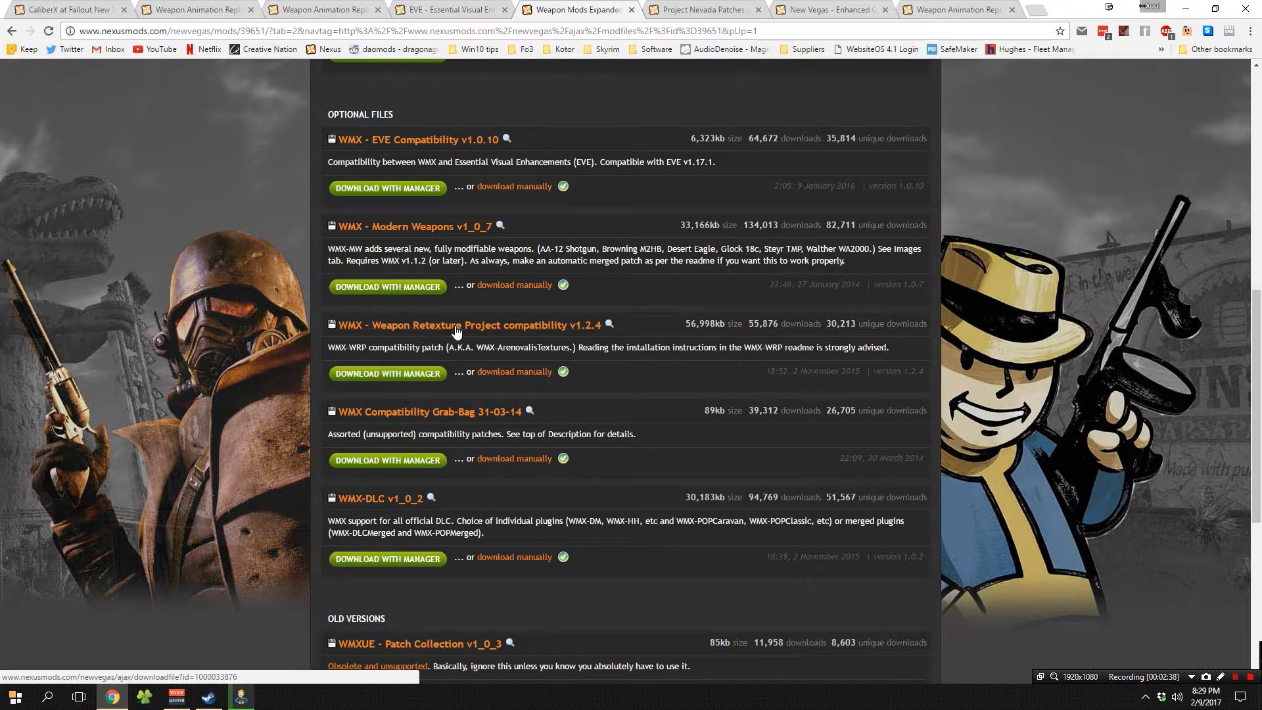
click(389, 374)
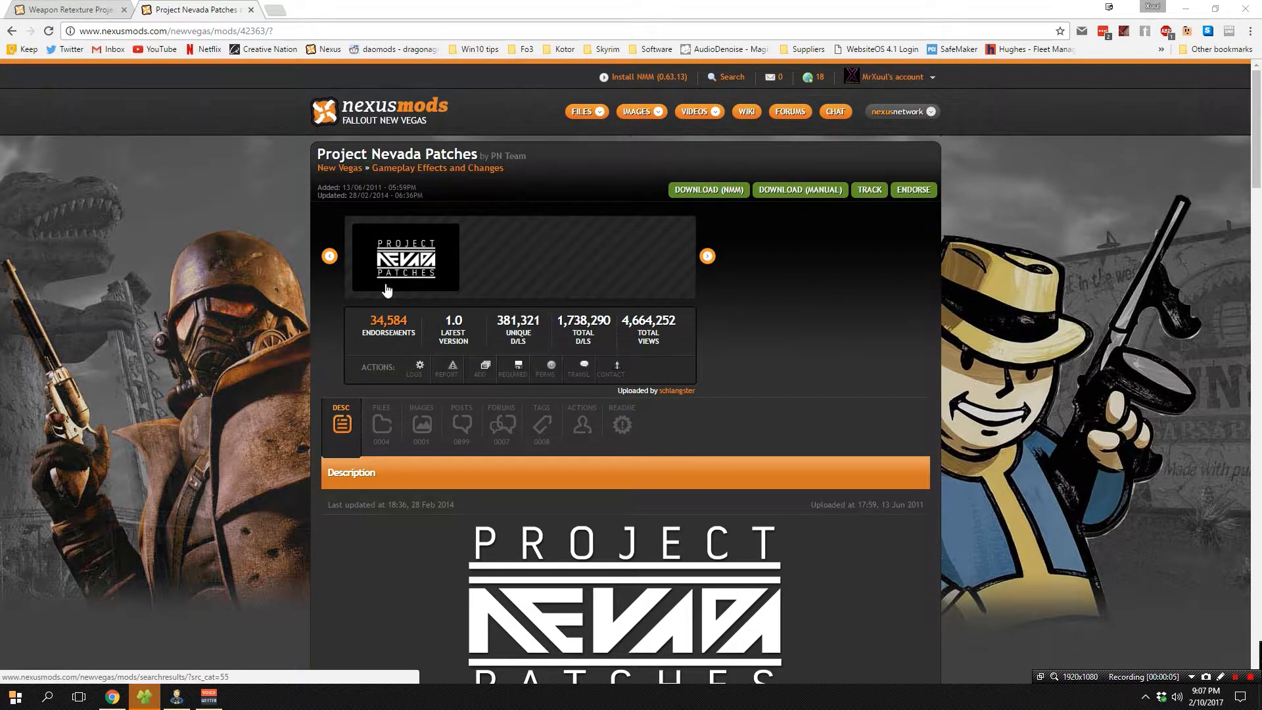
Step: Examine the DLC, EVE, WME and WMX support files offered on the Project Nevada Patches page
click(382, 424)
scroll(648, 453, down, 4)
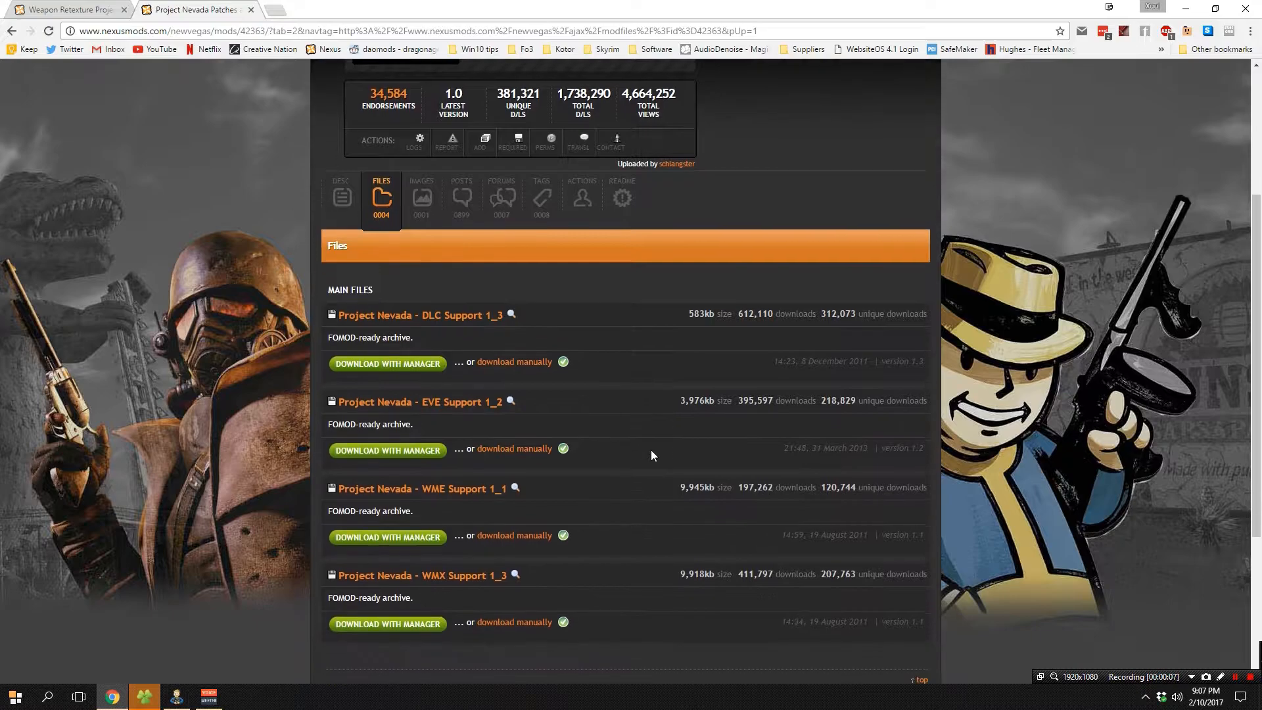
scroll(651, 456, down, 2)
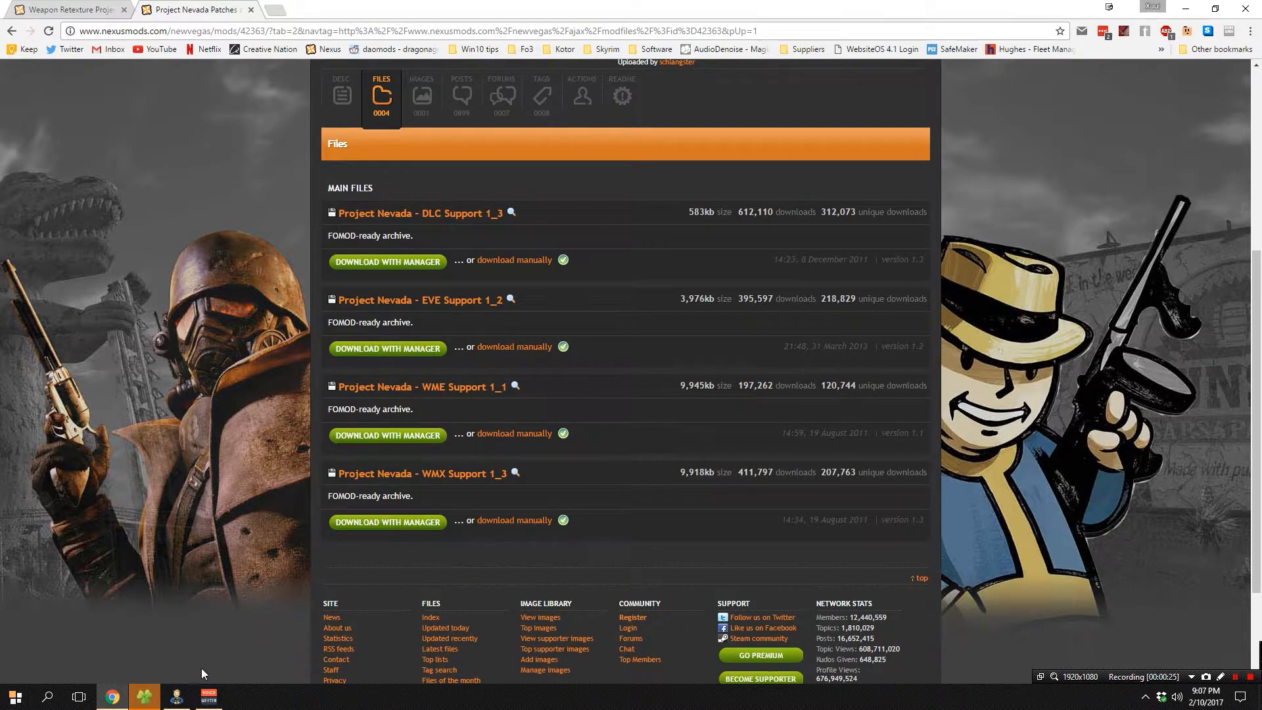
Step: Switch to Mod Organizer and check the ESPs of Project Nevada - Extra Options for Project Nevada - All DLC.esp
click(176, 696)
scroll(302, 337, up, 10)
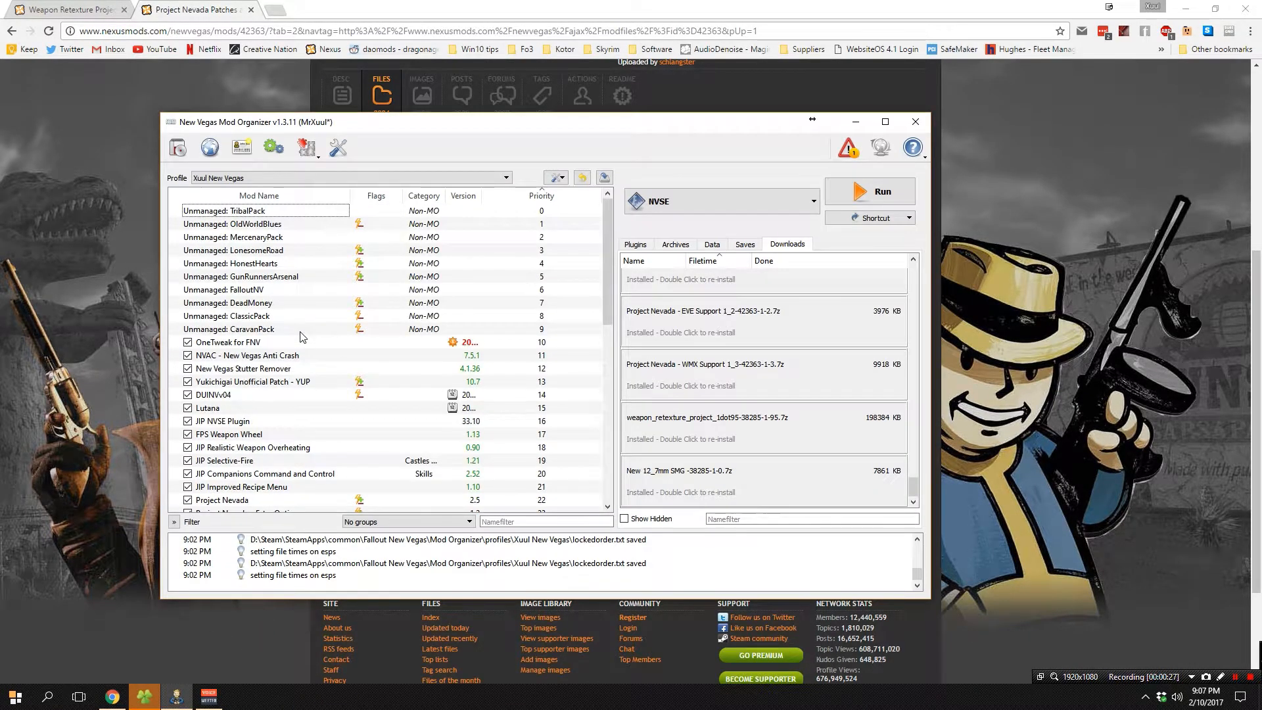
scroll(303, 337, down, 6)
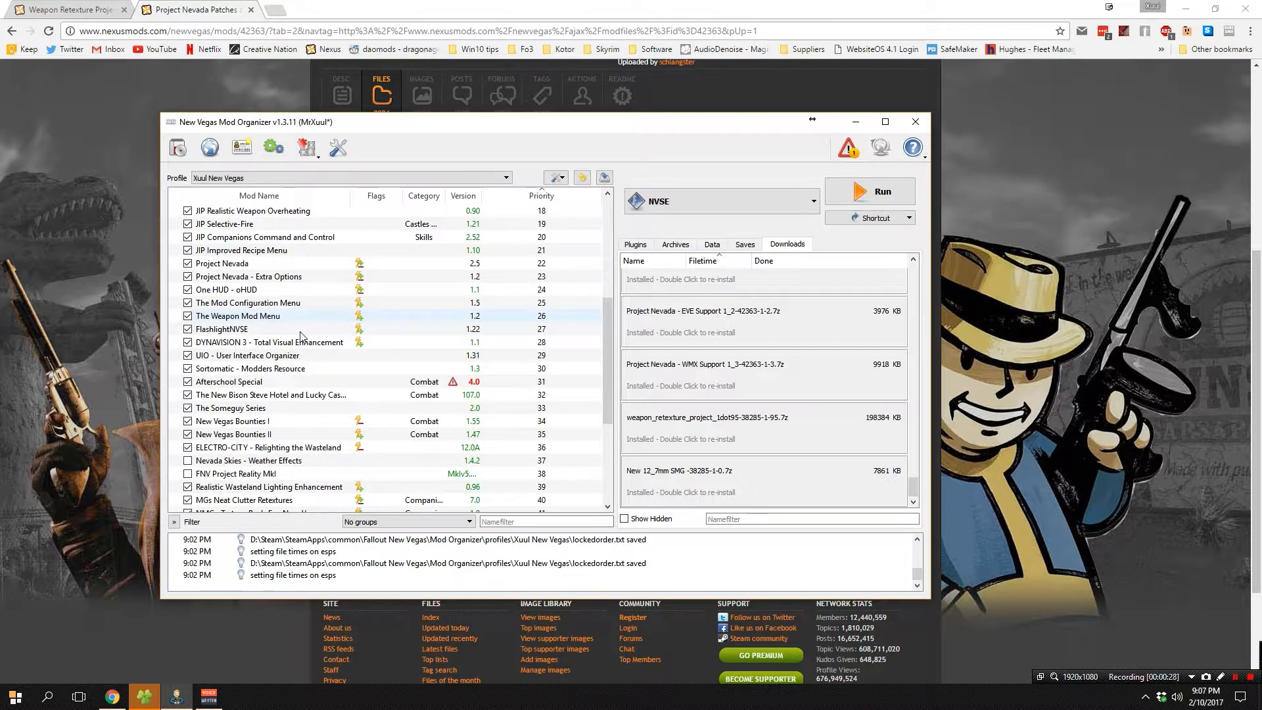
double_click(280, 277)
click(478, 209)
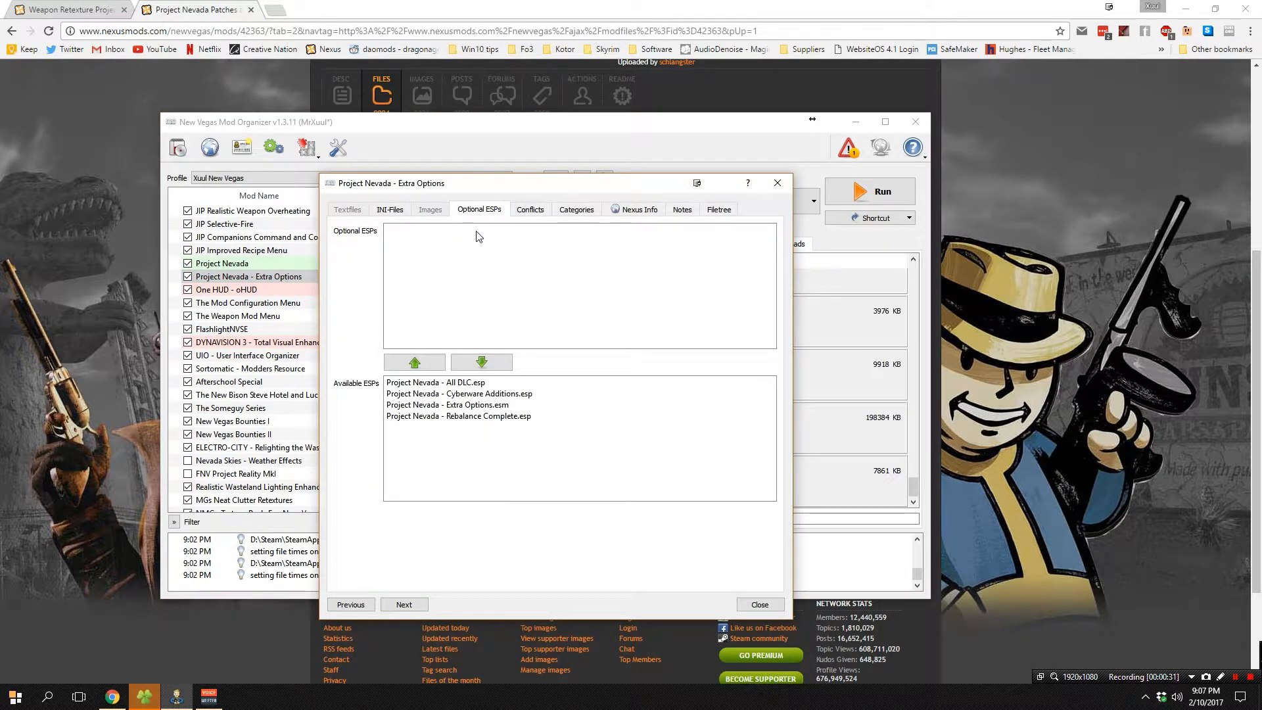
click(414, 382)
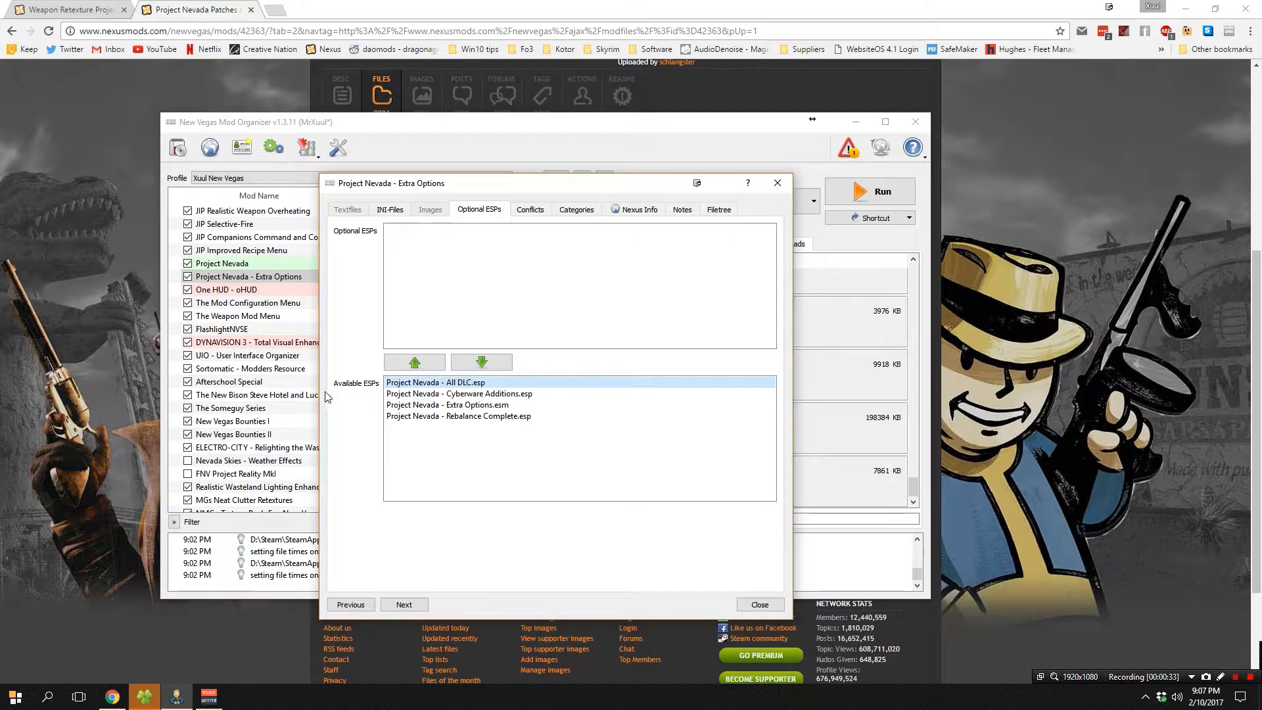
click(757, 604)
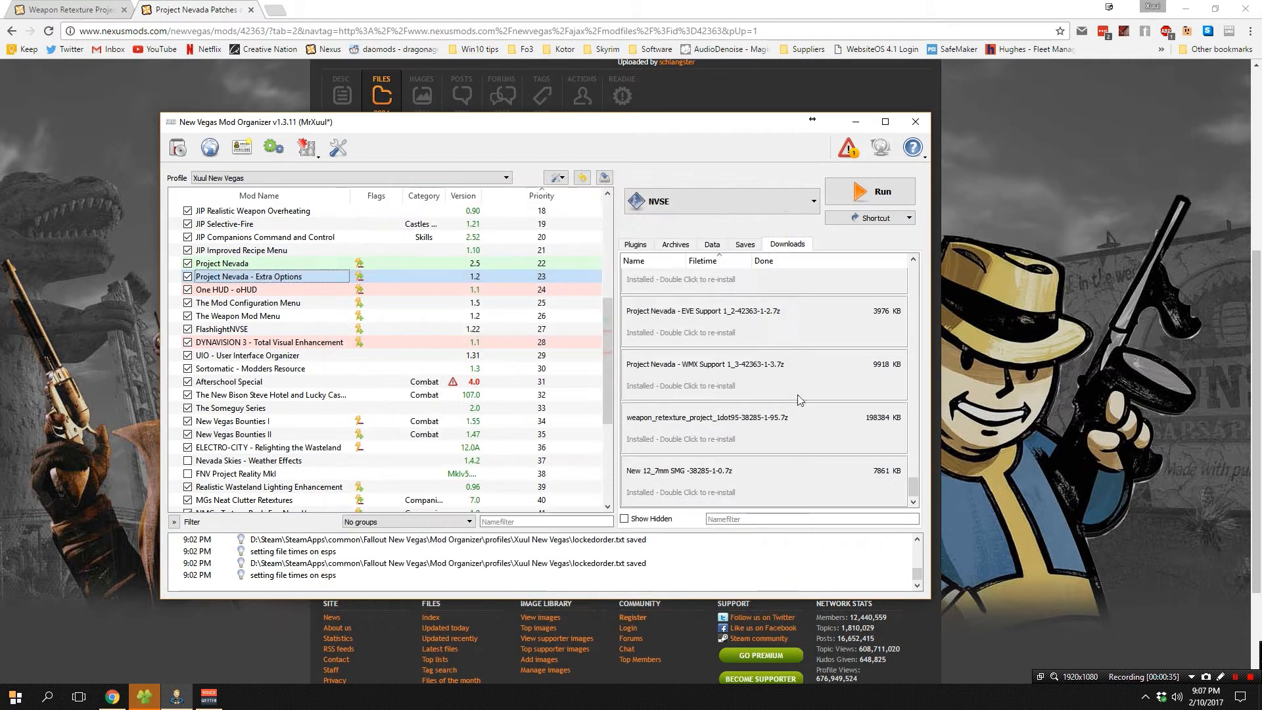
click(855, 121)
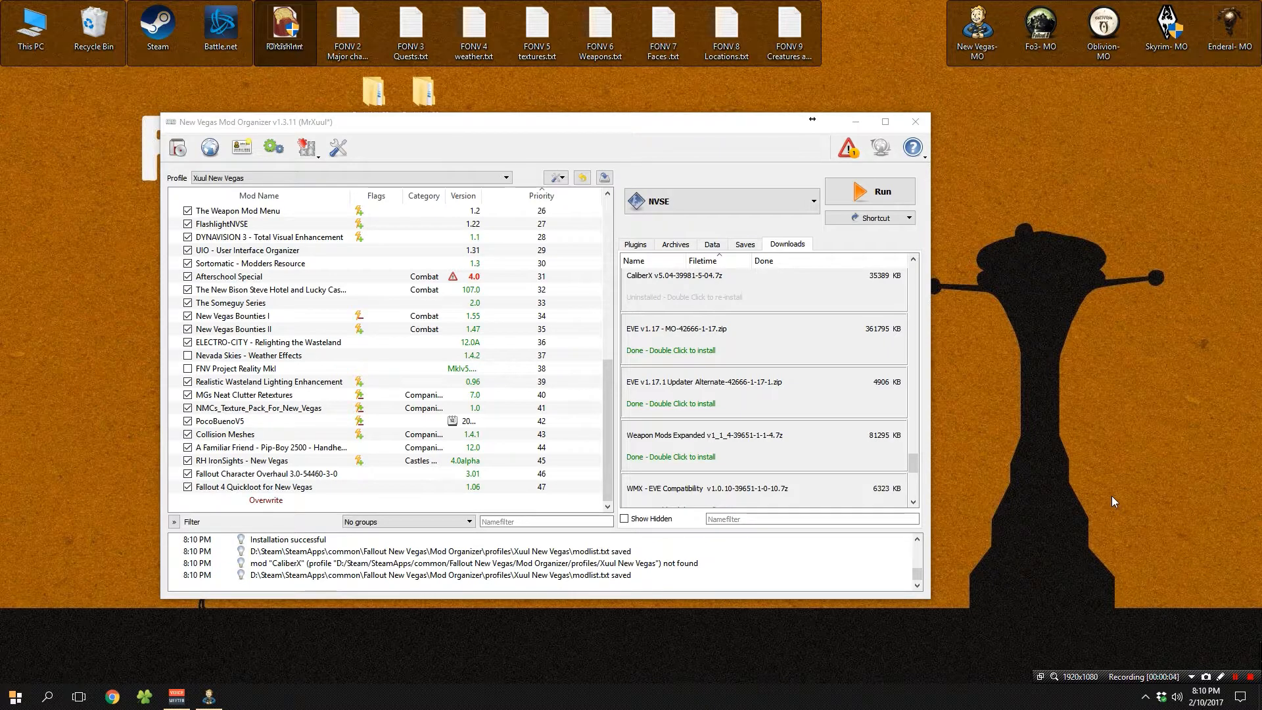
Step: Install the downloaded CaliberX v5.04 archive manually after inspecting its fomod folder, and enable the mod
double_click(700, 297)
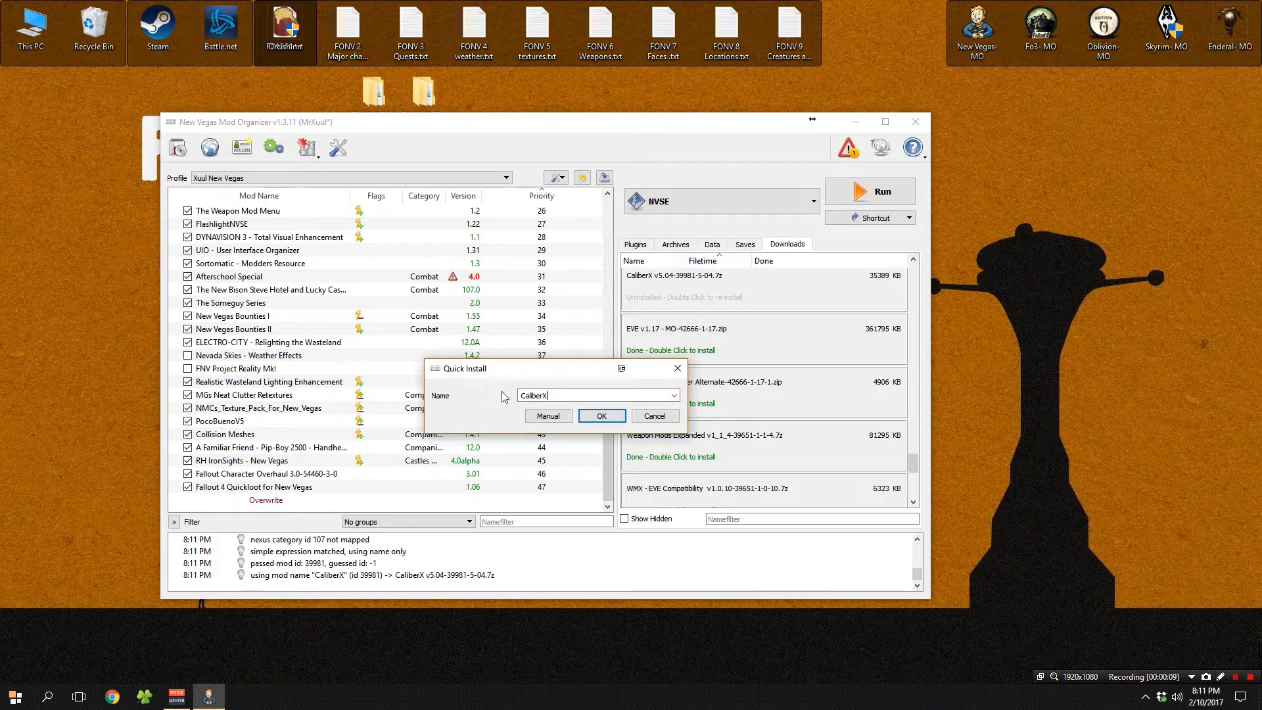
click(548, 416)
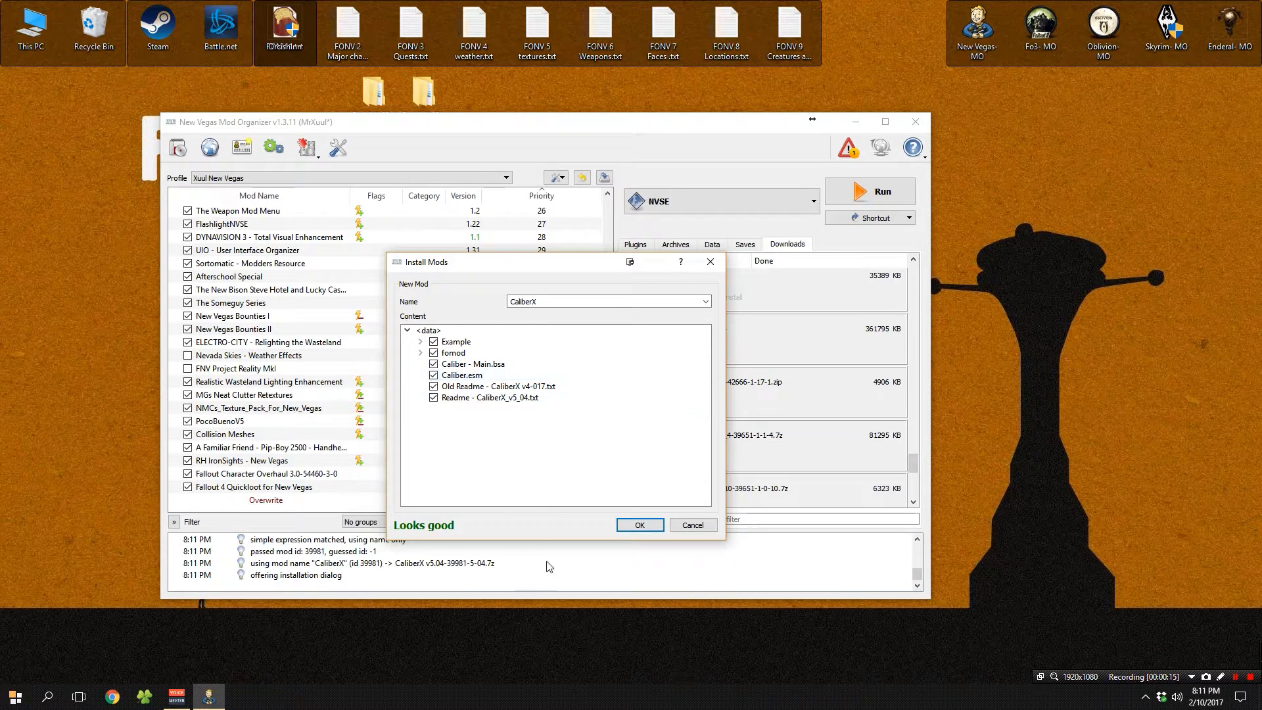
click(420, 353)
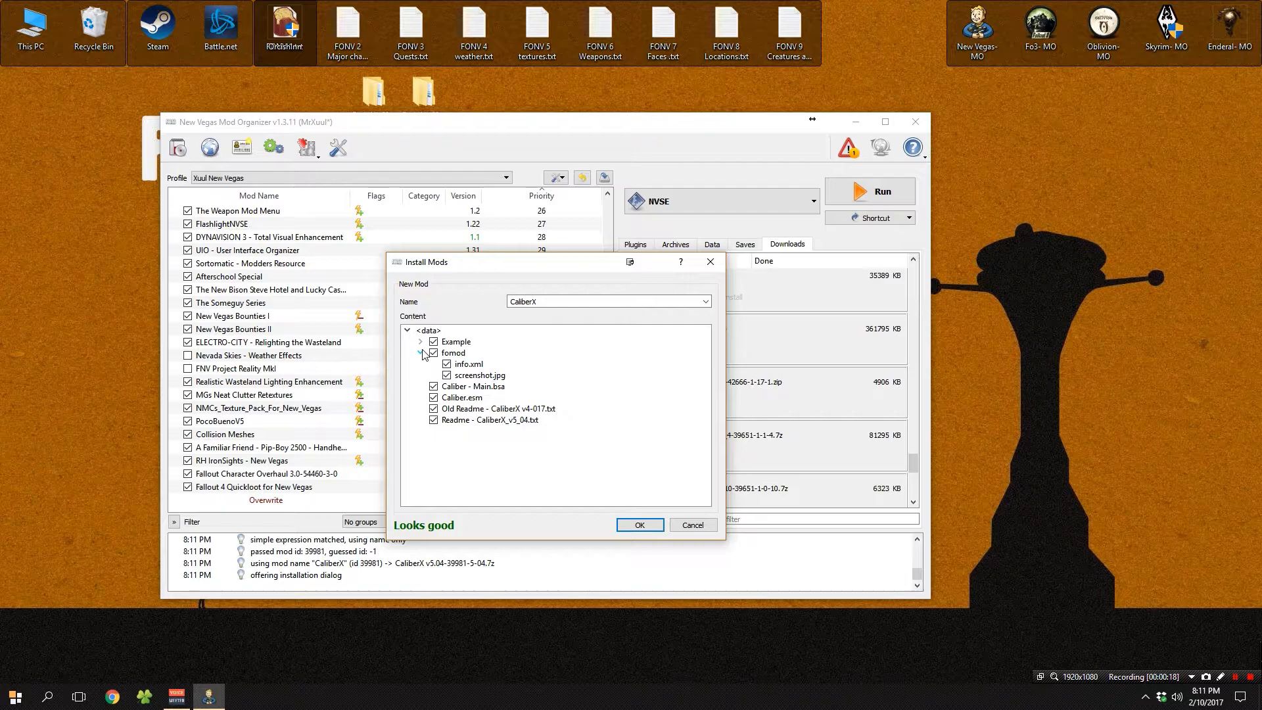
click(638, 525)
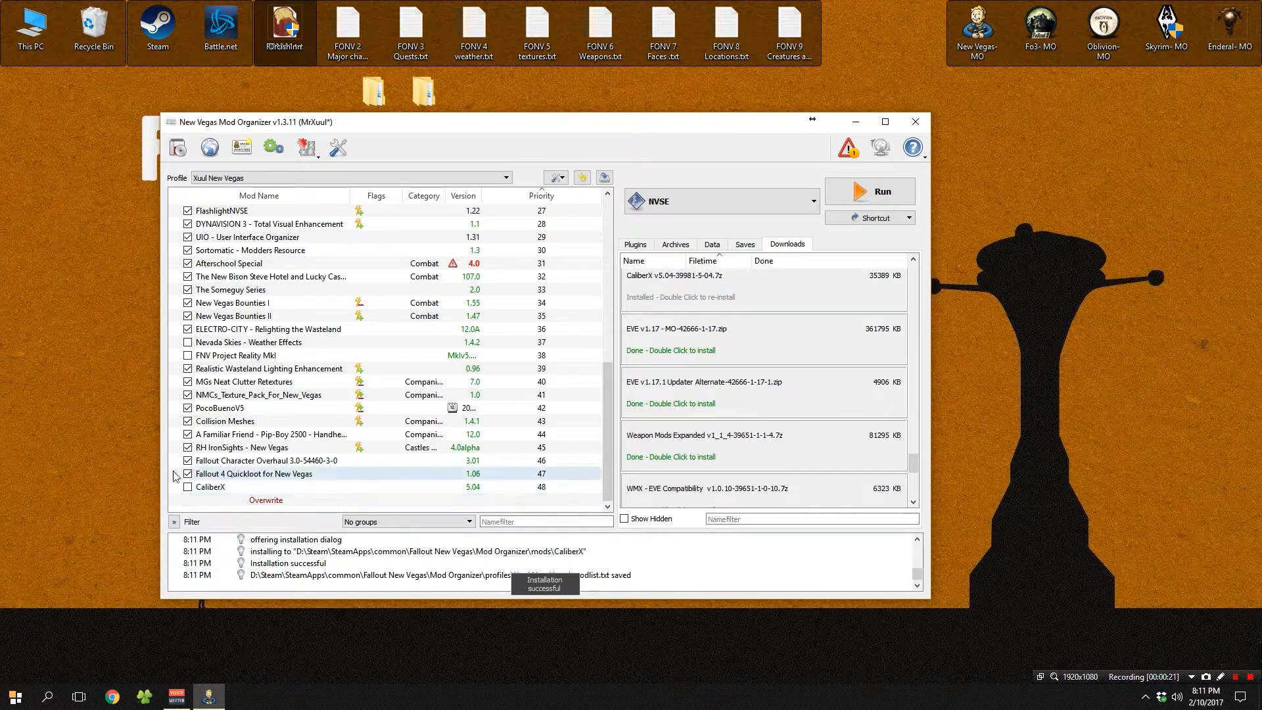
click(188, 488)
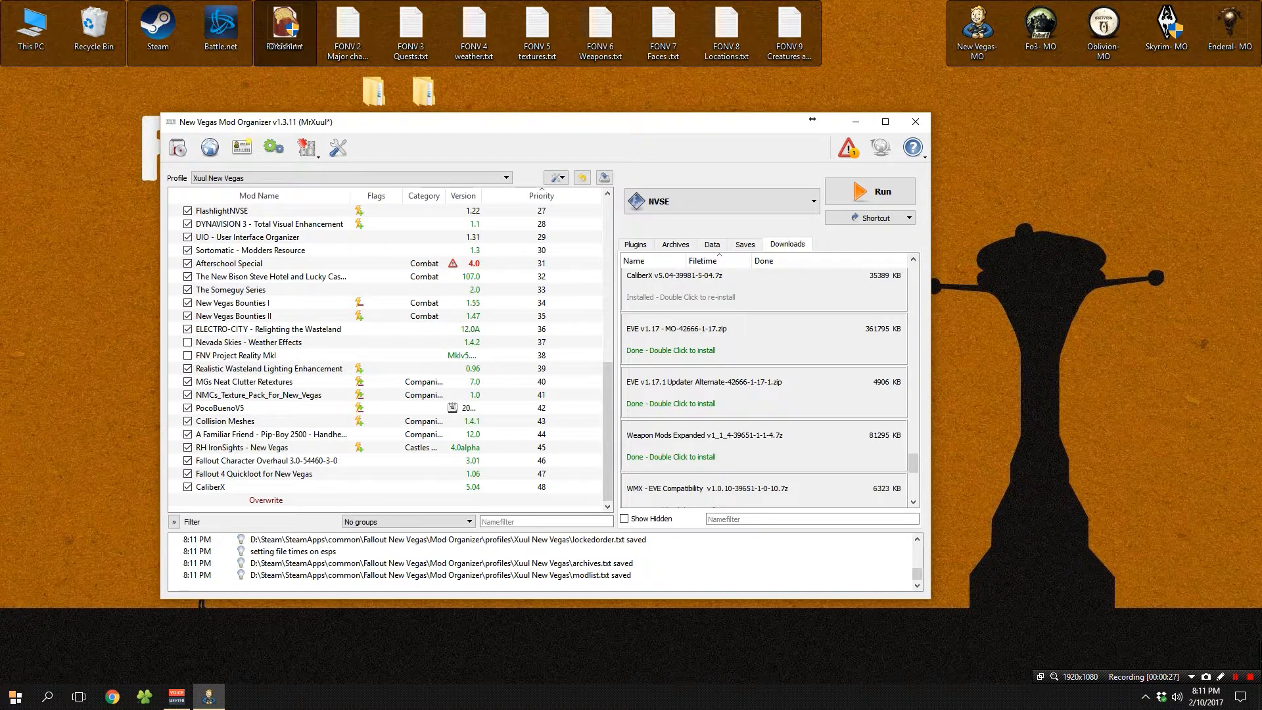
Step: Install the EVE v1.17 archive as EVE - Essential Visual Enhancements with the All 5 DLCs choice
double_click(697, 349)
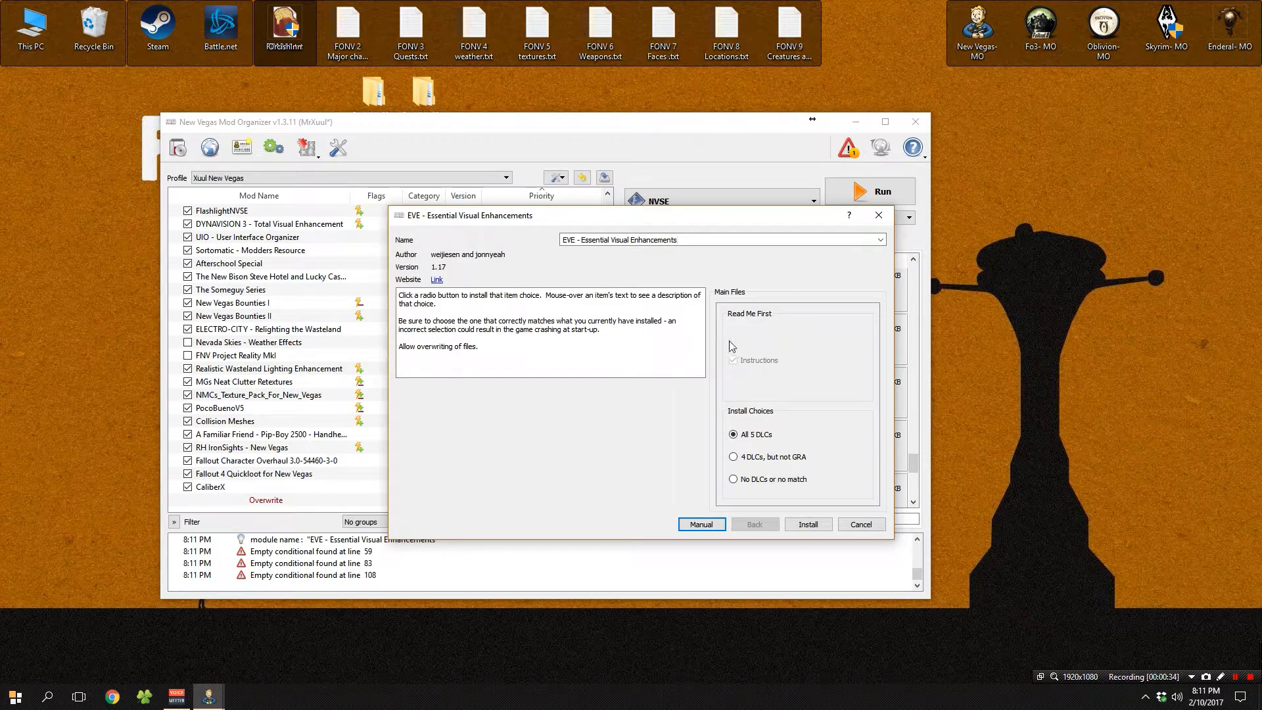
drag(679, 224, 457, 201)
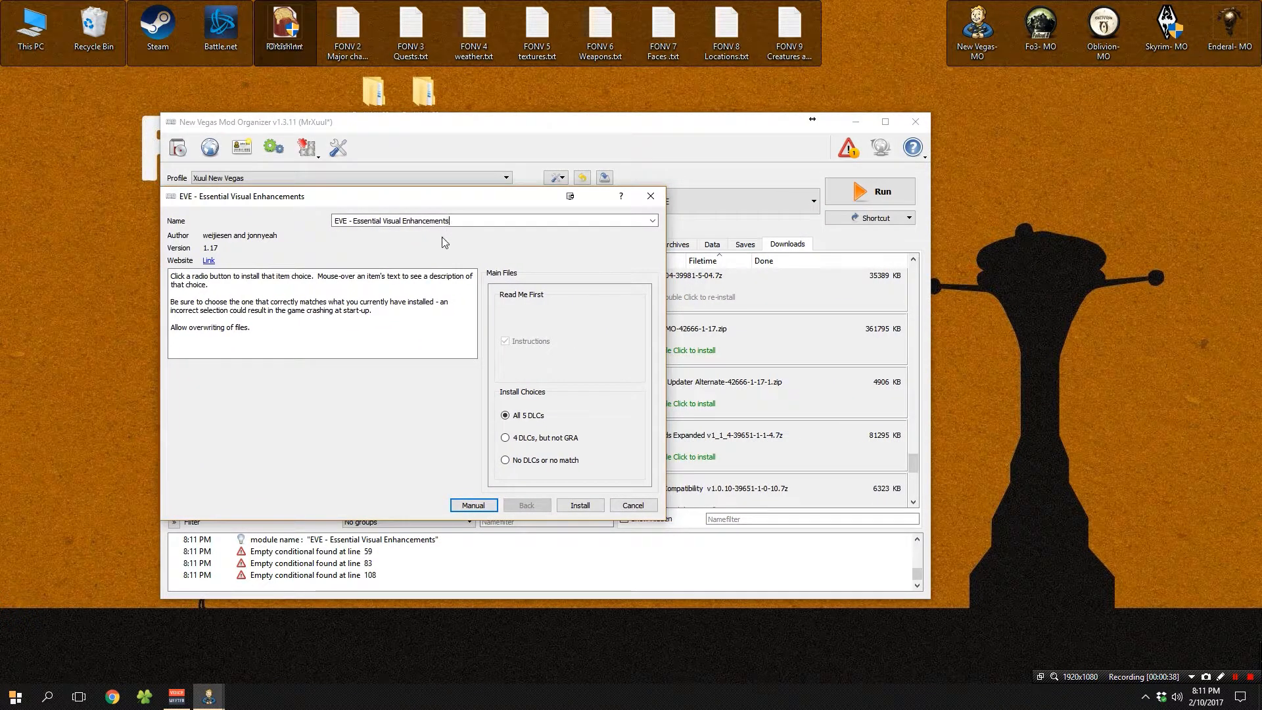
mouse_move(523, 420)
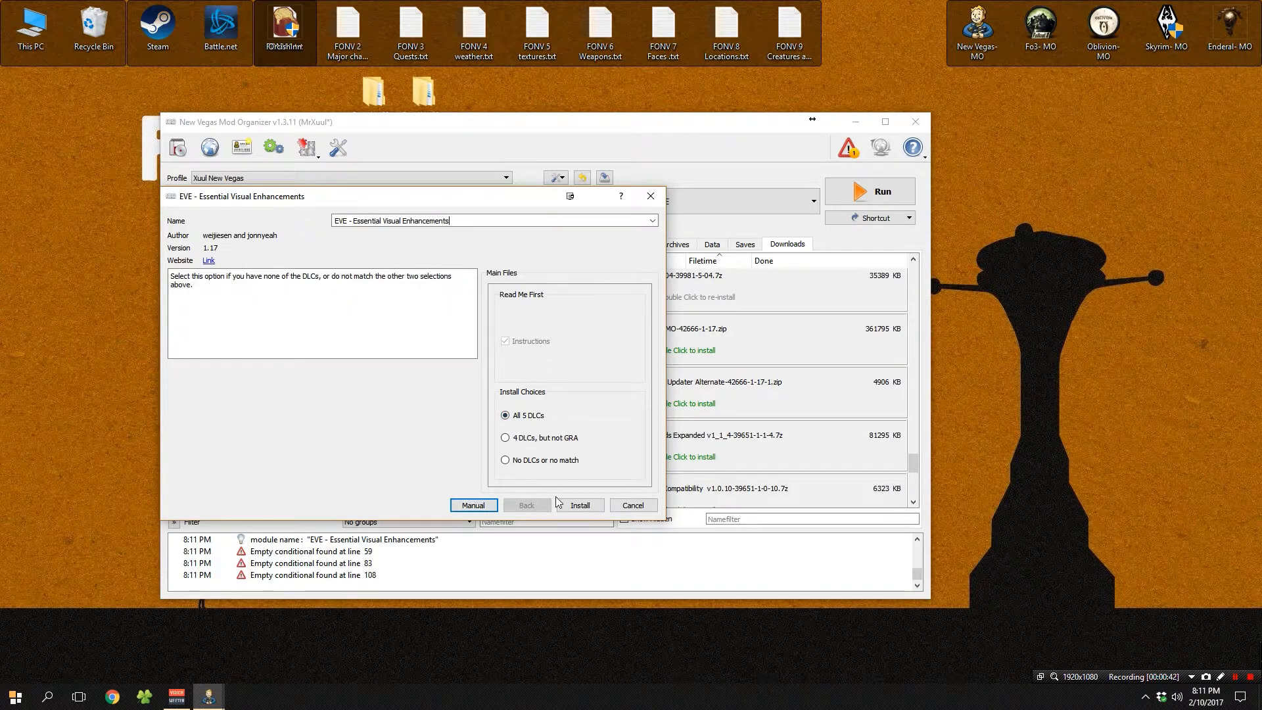
mouse_move(511, 343)
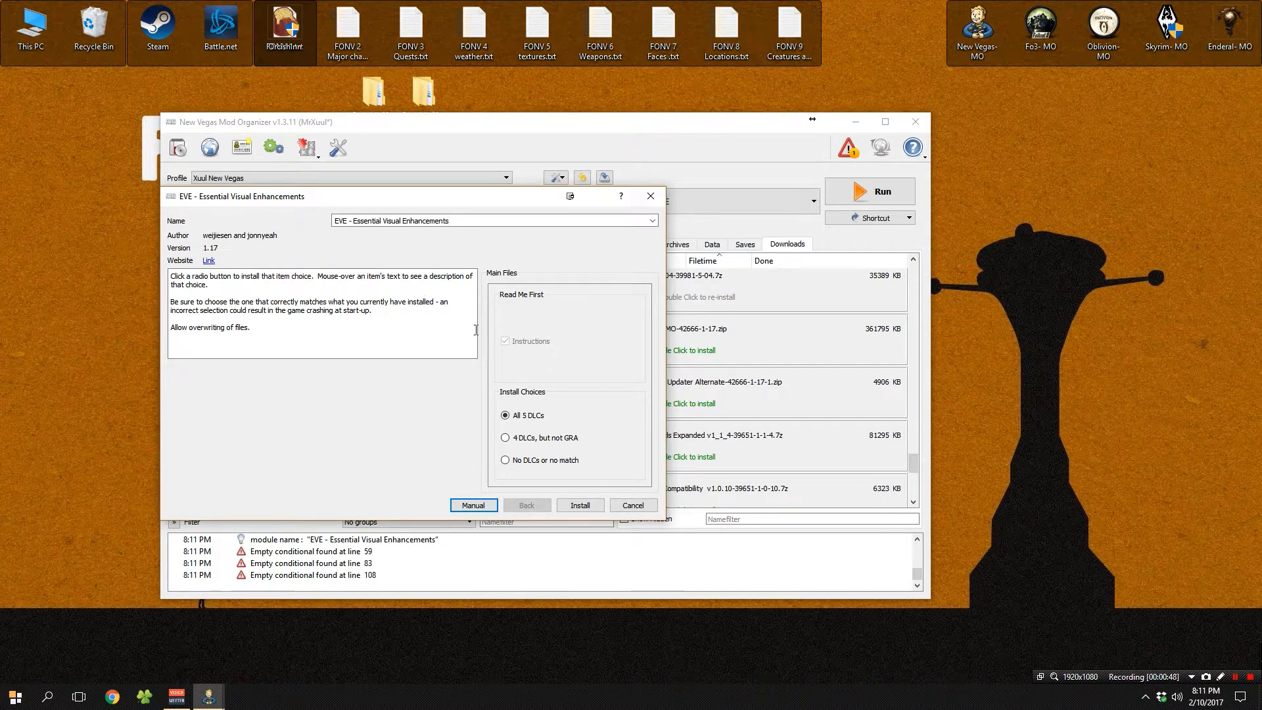
click(579, 506)
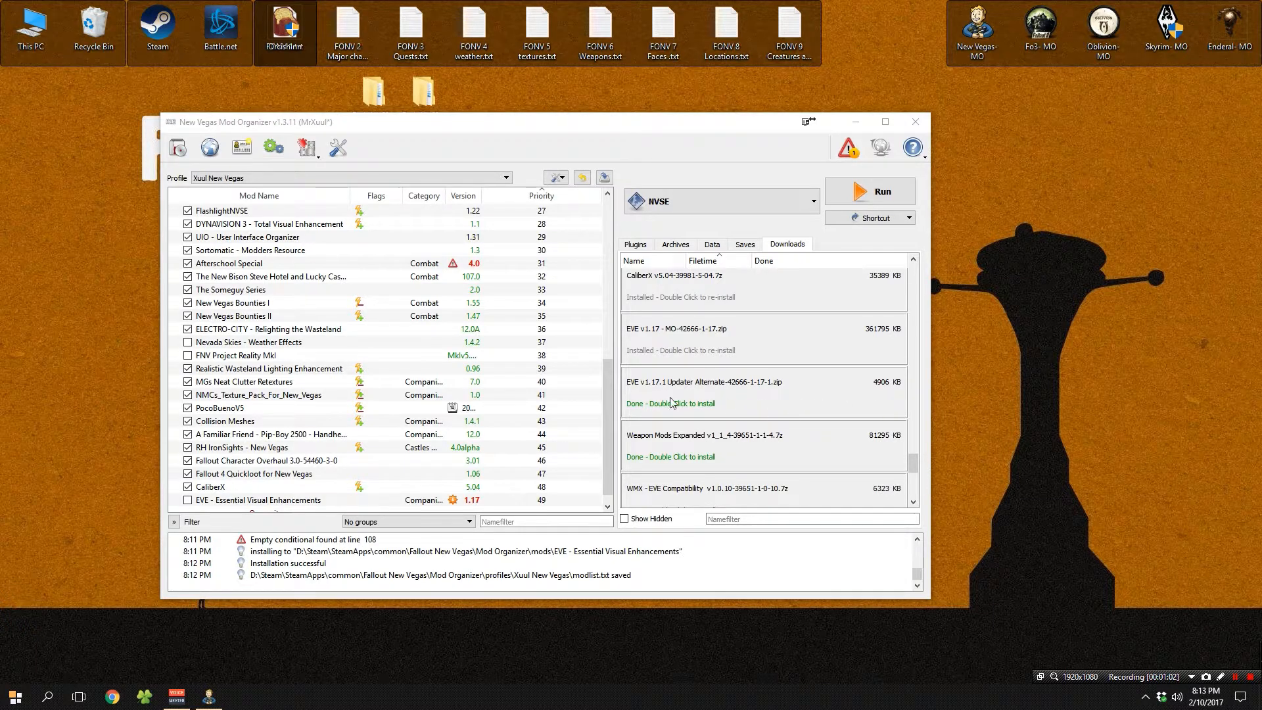
Step: Install the EVE v1.17.1 Updater Alternate with the All 5 DLCs choice, merging it into the existing EVE mod
double_click(688, 402)
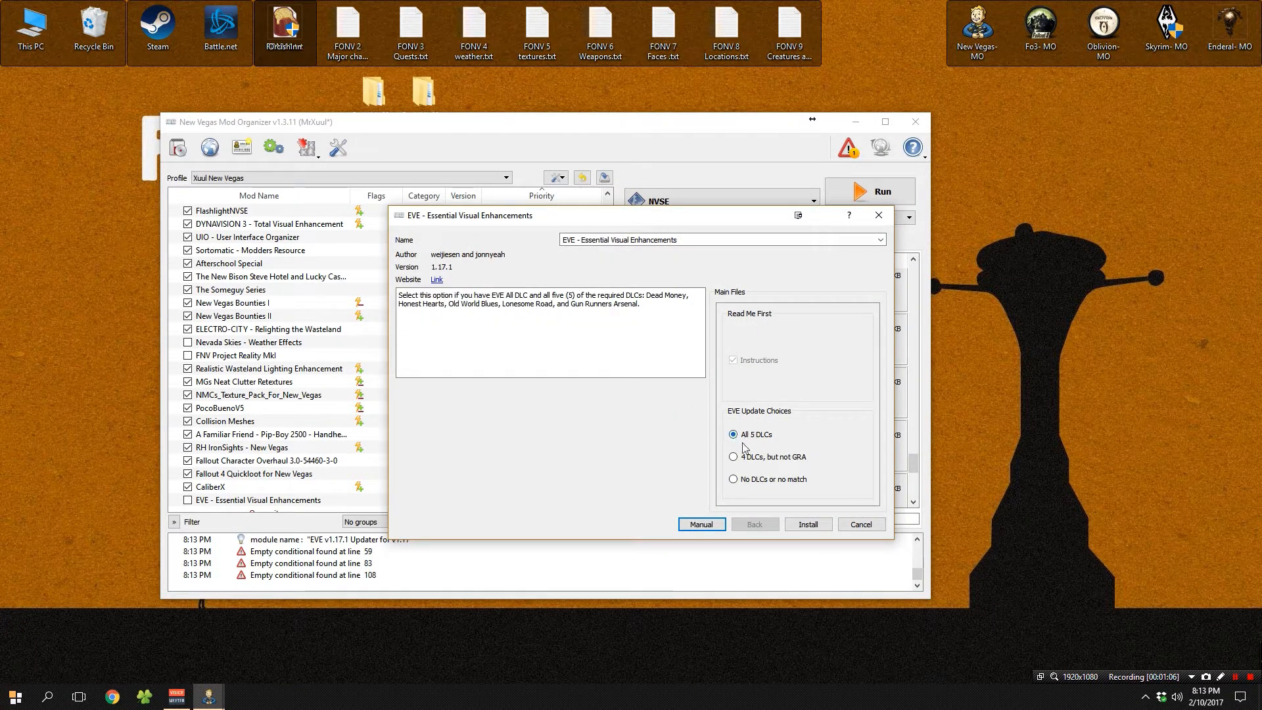
click(819, 528)
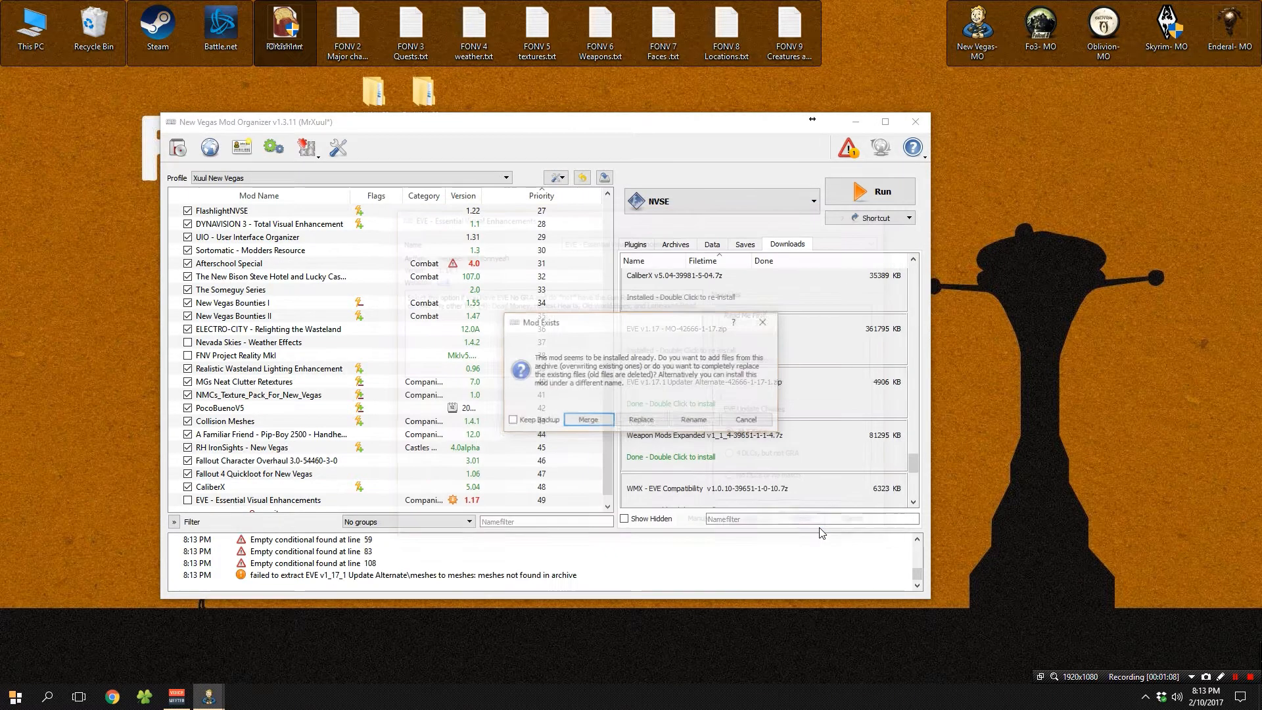
click(590, 421)
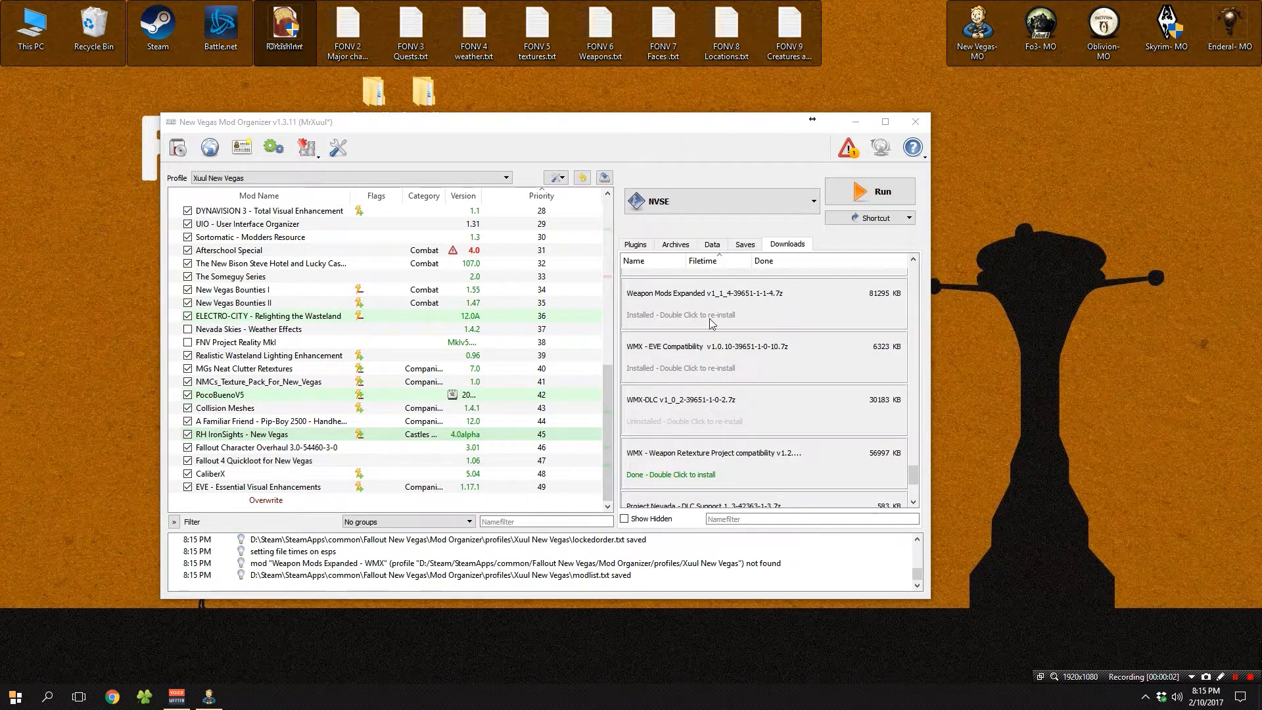
Step: Install the Weapon Mods Expanded v1_1_4 archive manually under the name Weapon Mods Expanded - WMX
double_click(654, 322)
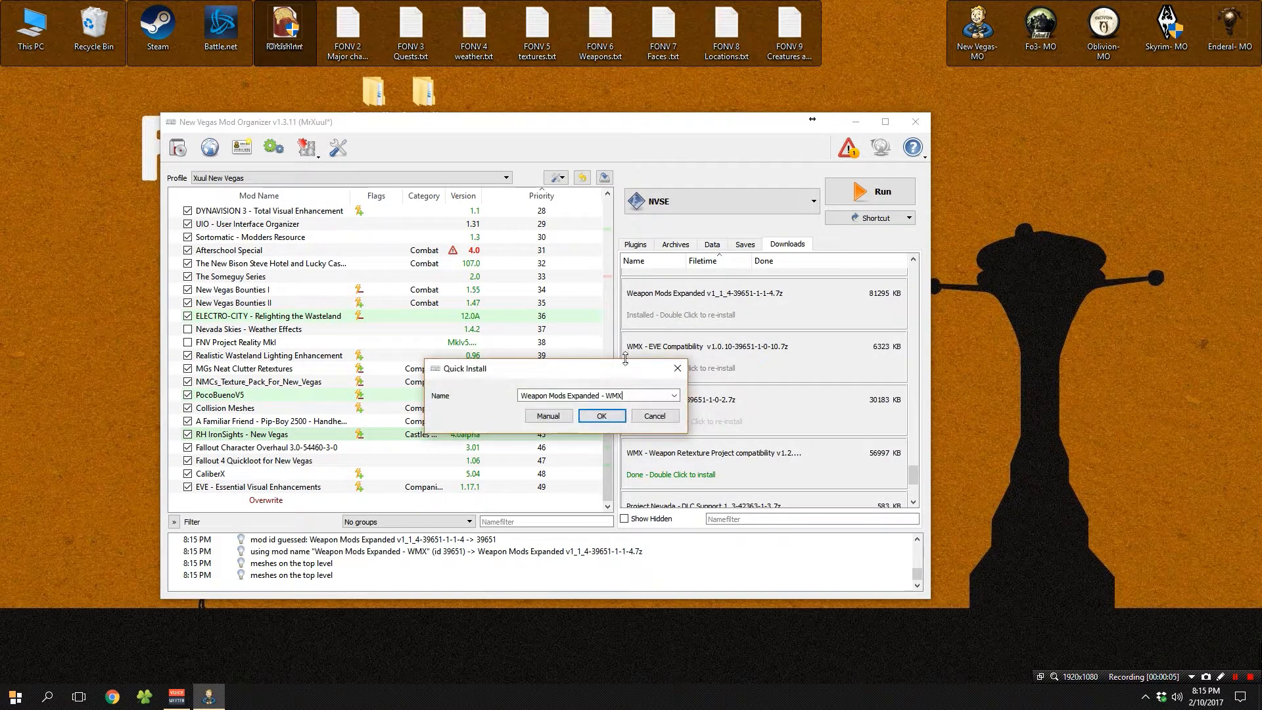
click(549, 416)
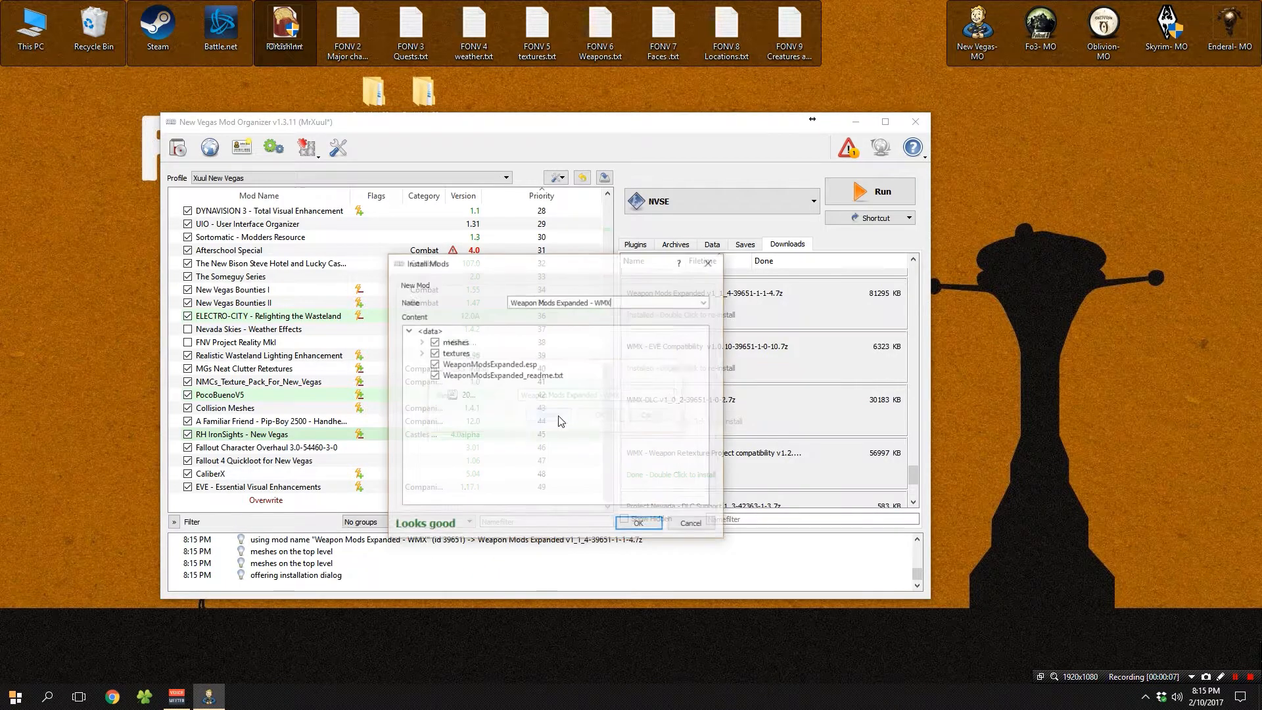
click(640, 524)
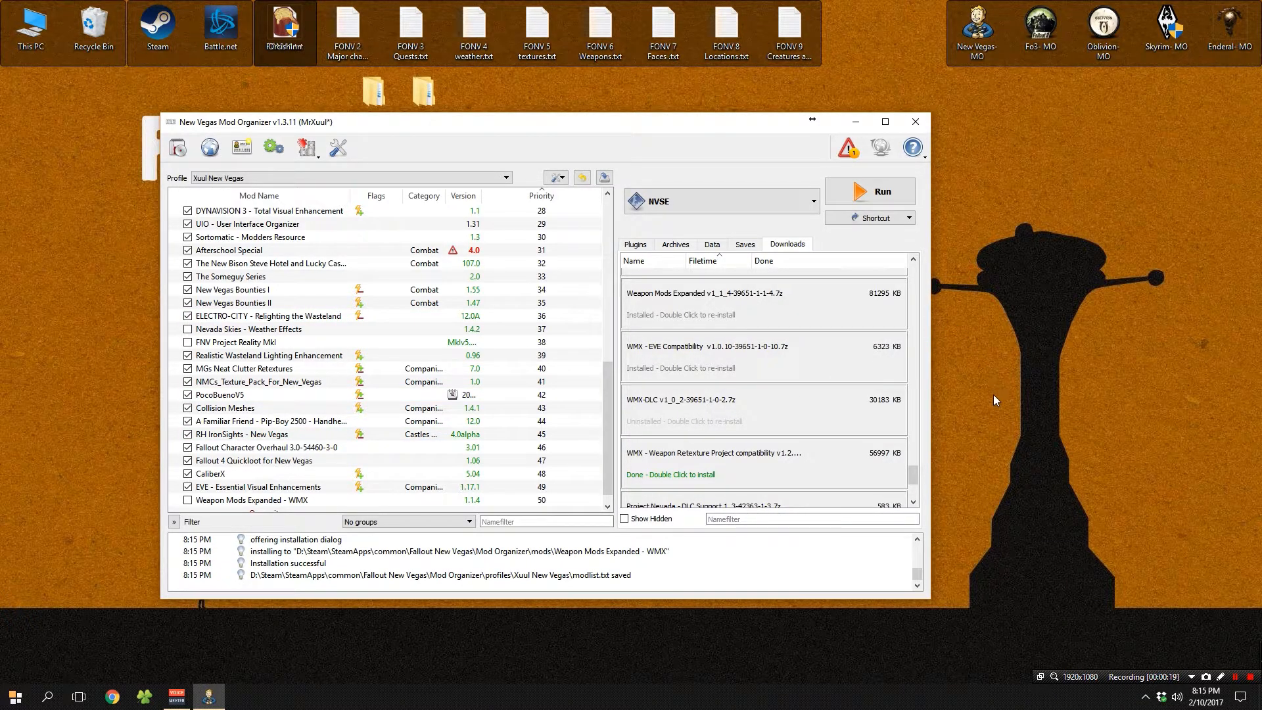
Step: Install WMX-DLC v1_0_2 with the WMX-DLCMerged and WMX-POPMerged options, merging it into Weapon Mods Expanded - WMX
double_click(684, 418)
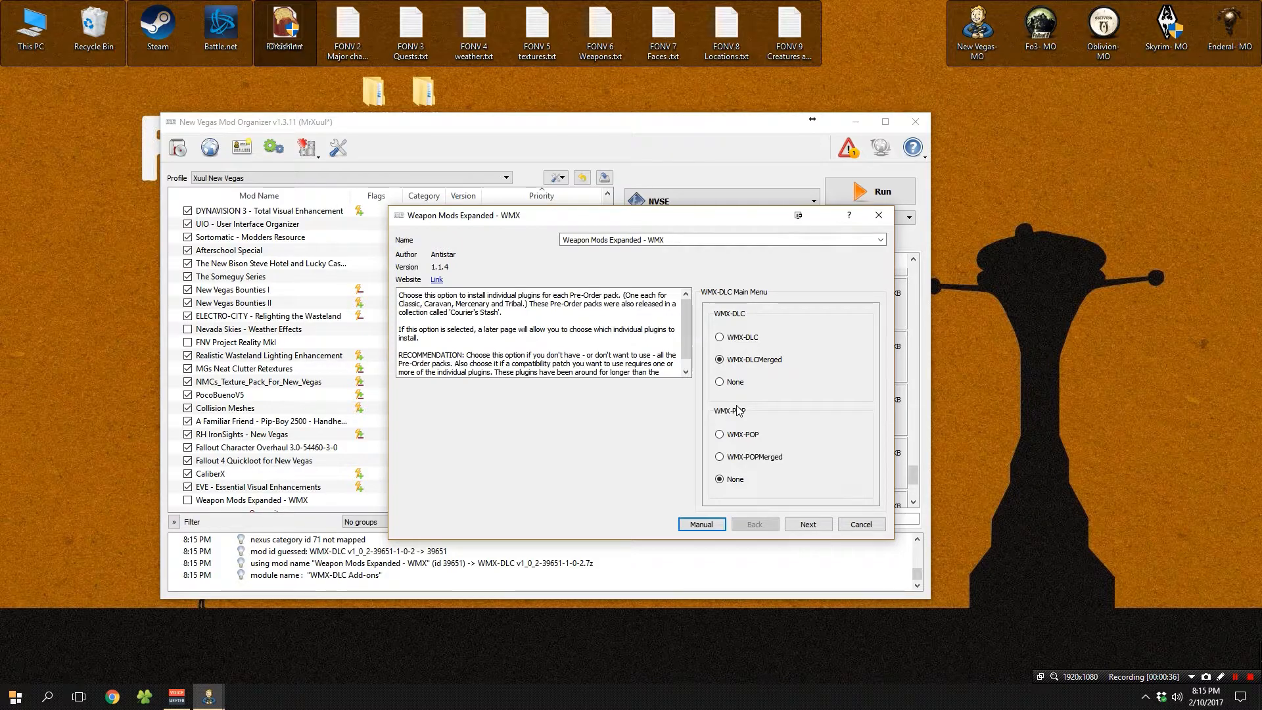
click(744, 464)
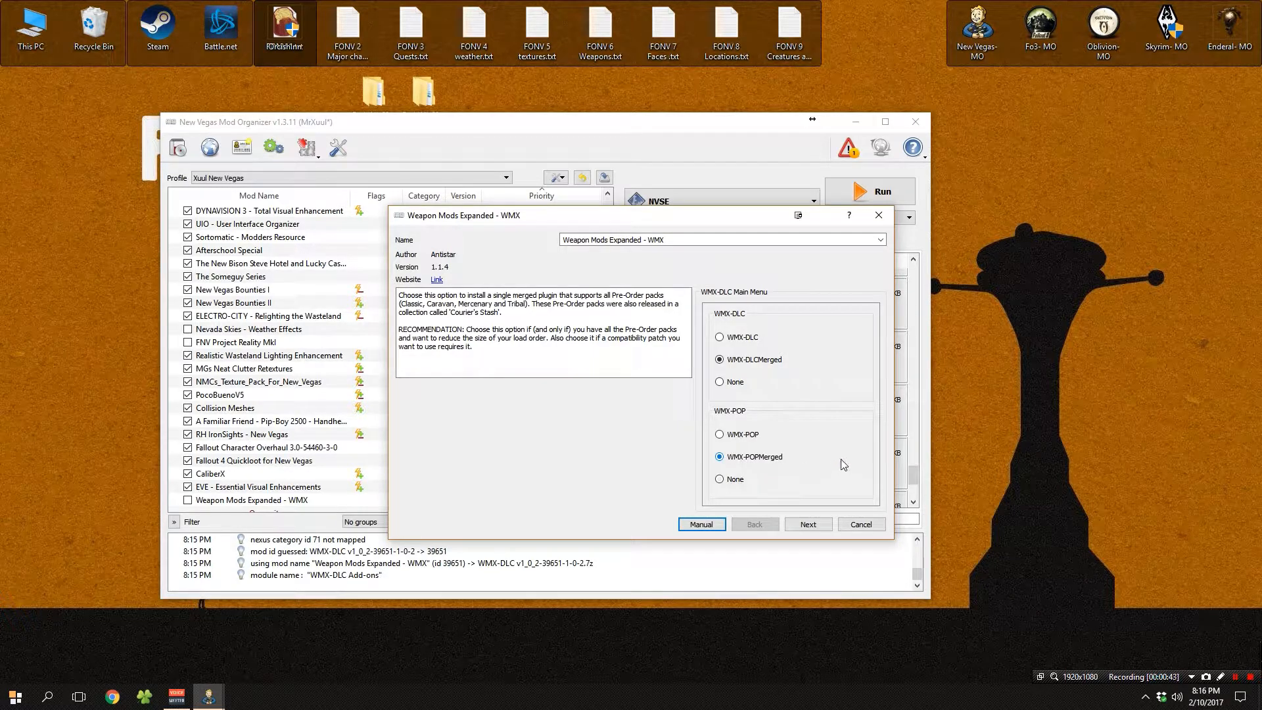
click(808, 525)
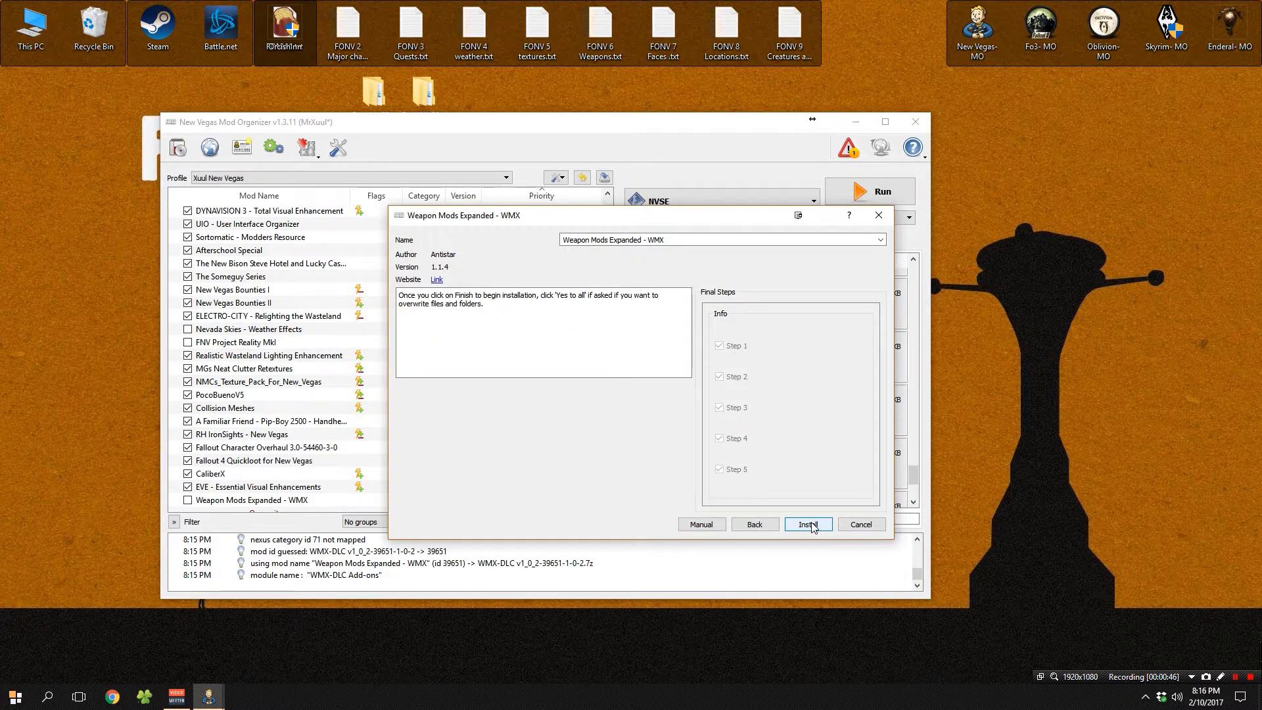
click(808, 524)
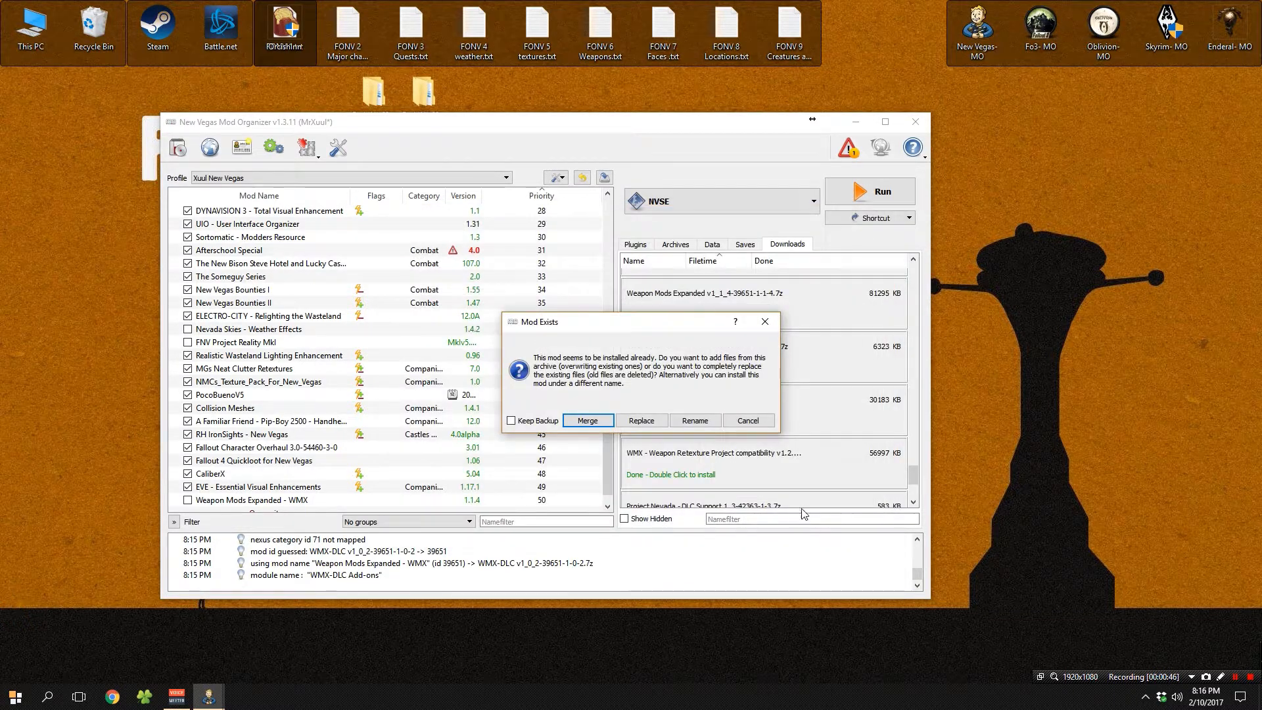
click(591, 420)
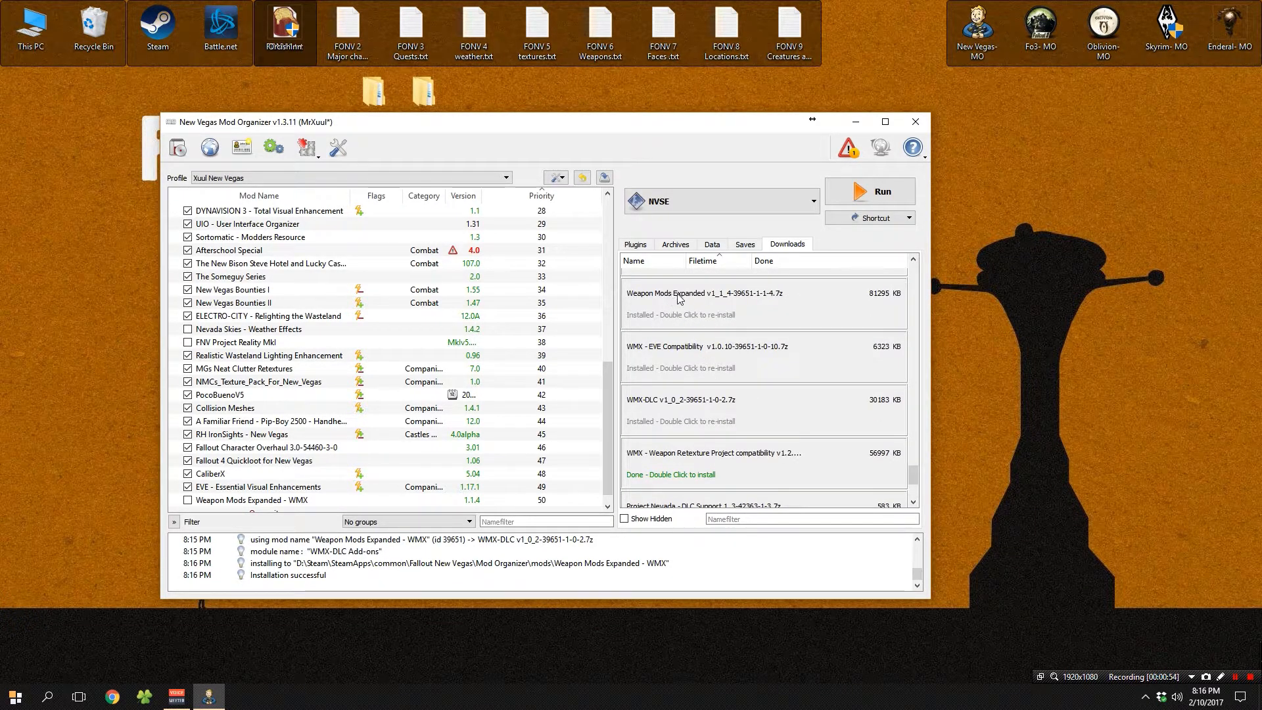
Step: Install WMX - EVE Compatibility v1.0.10 with the WMX-EVE-AllDLCMerged option, merging it into Weapon Mods Expanded - WMX
double_click(671, 360)
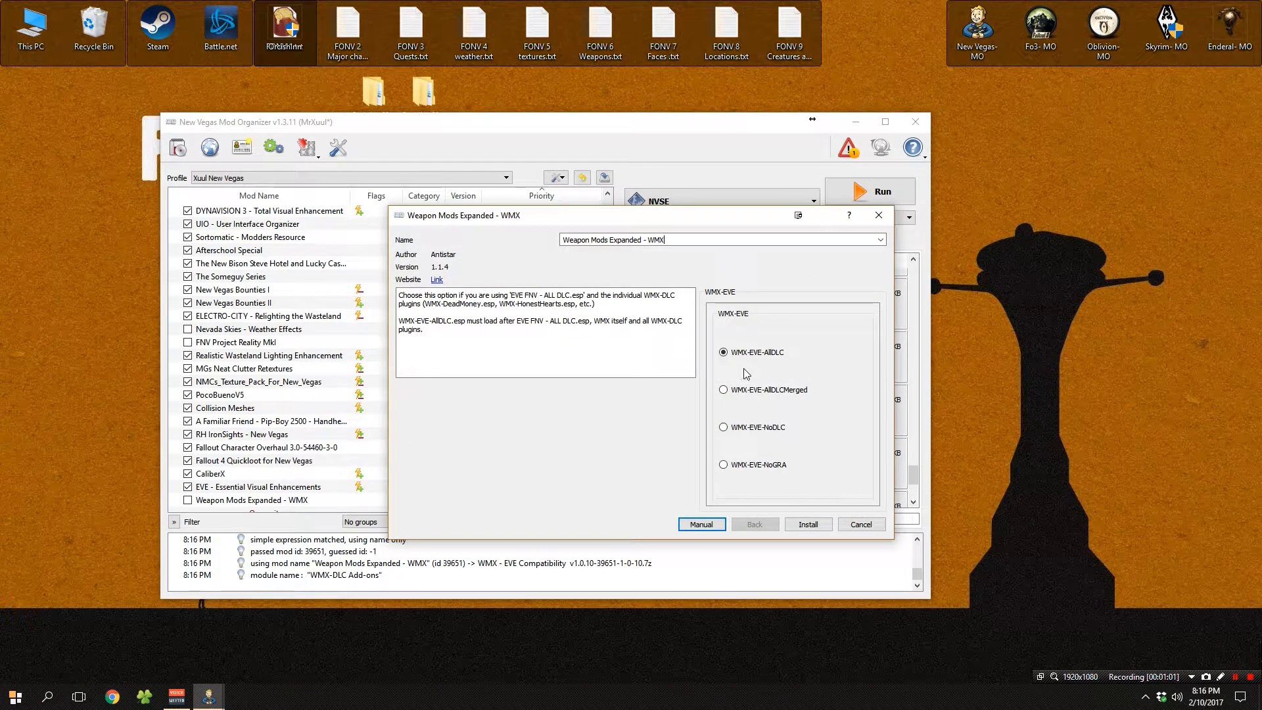
mouse_move(782, 391)
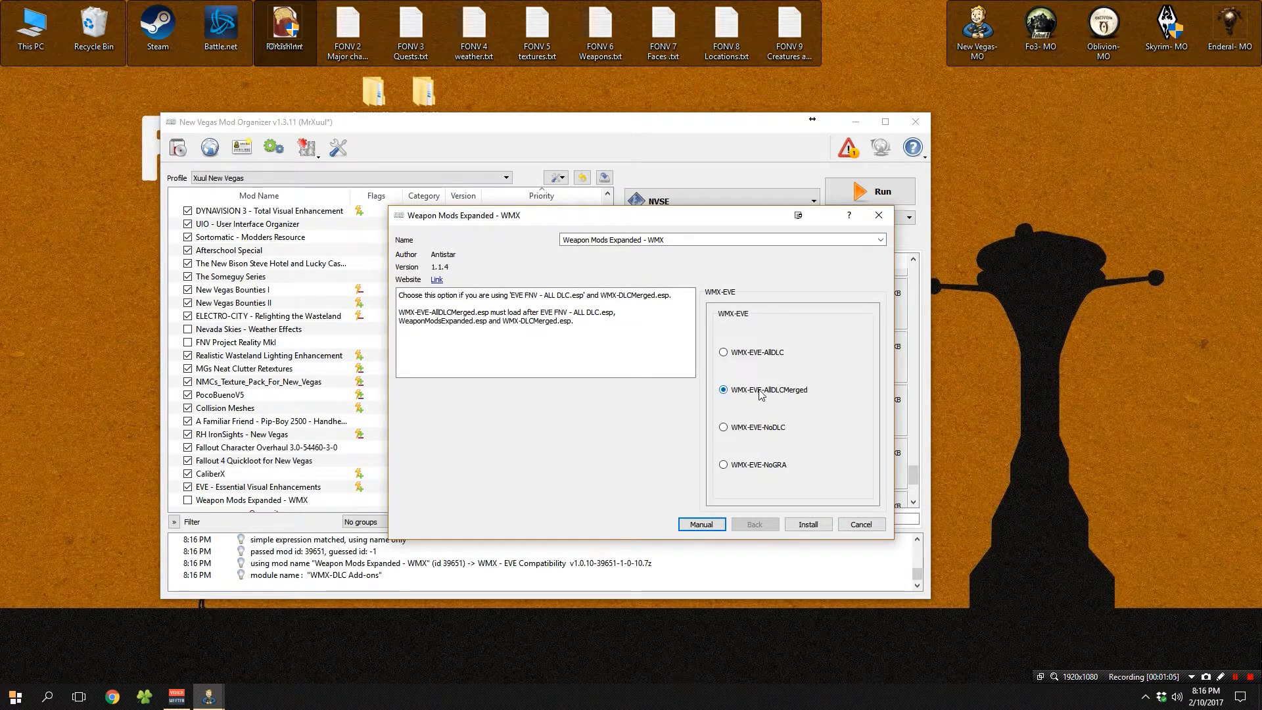
click(808, 524)
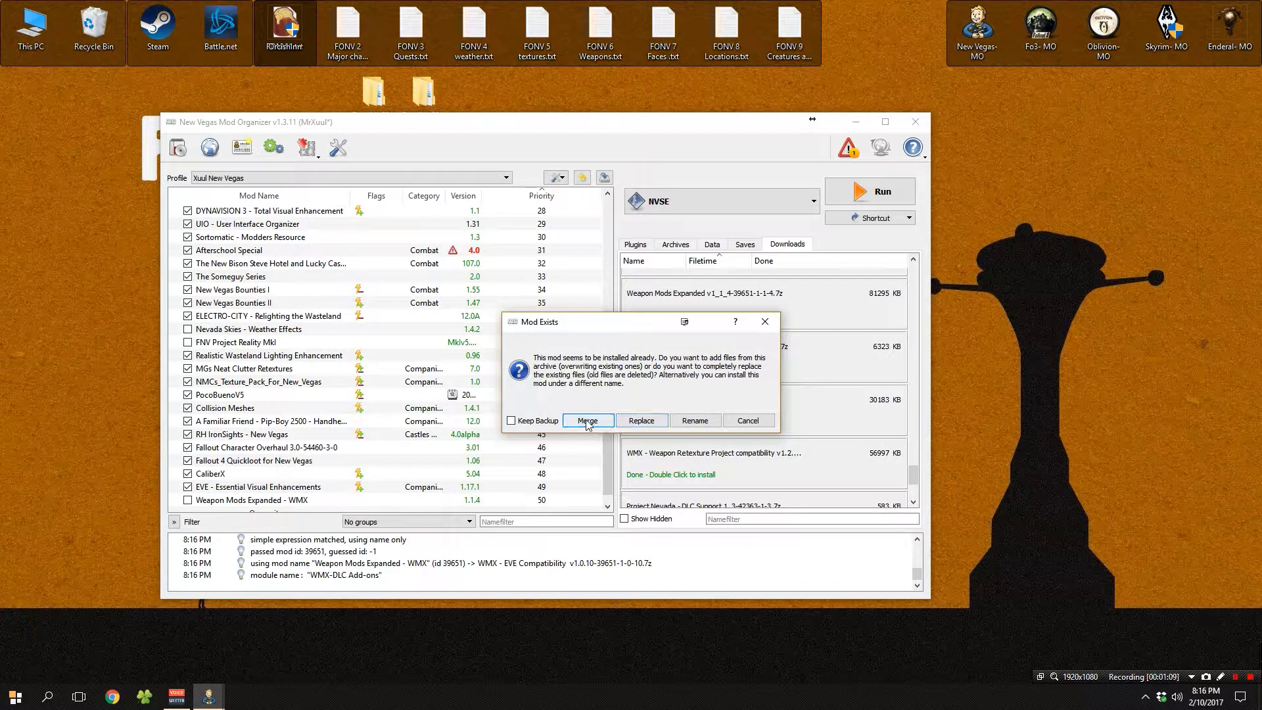
click(588, 421)
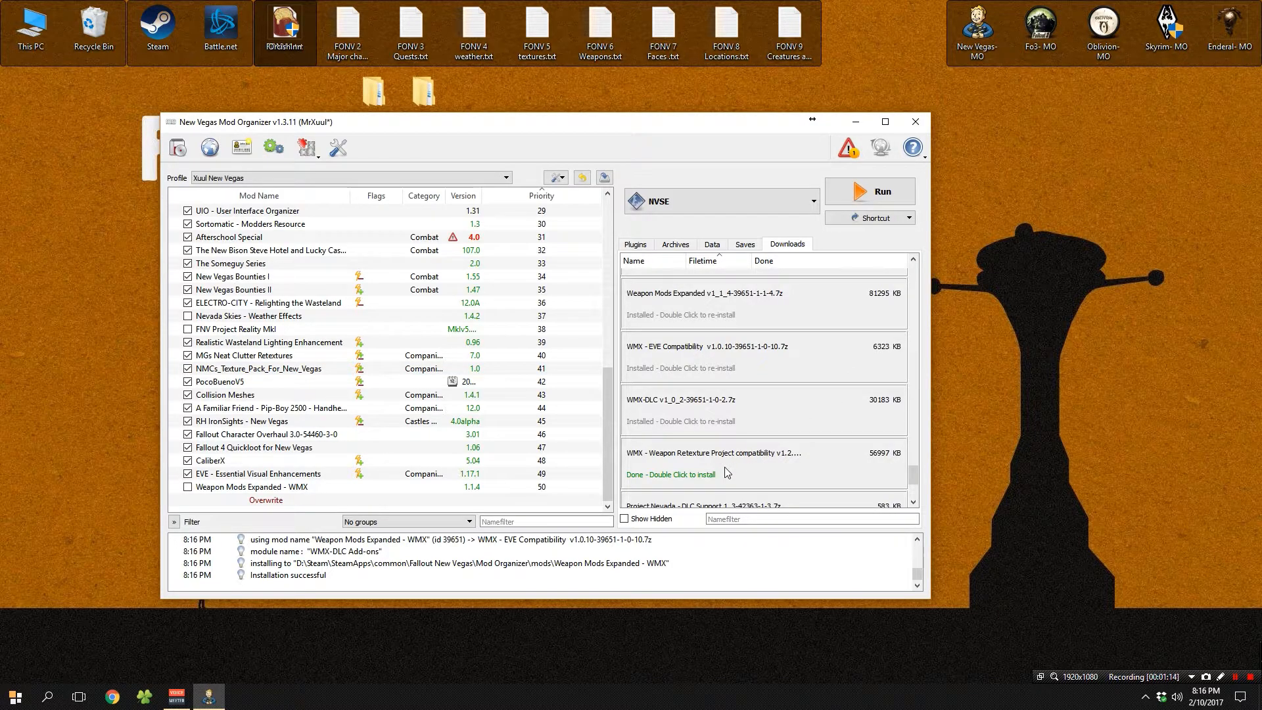
Step: Install the WMX - Weapon Retexture Project compatibility v1.2.4 archive manually, merging it into Weapon Mods Expanded - WMX
mouse_move(723, 468)
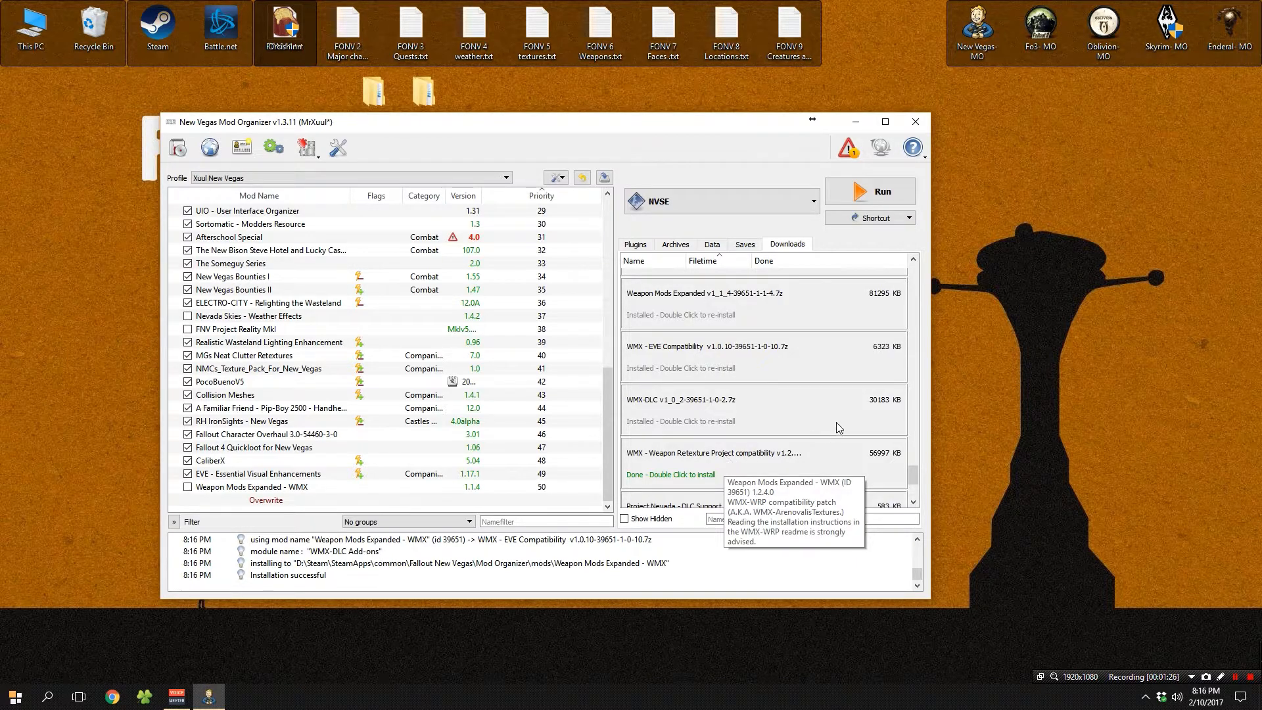
double_click(705, 475)
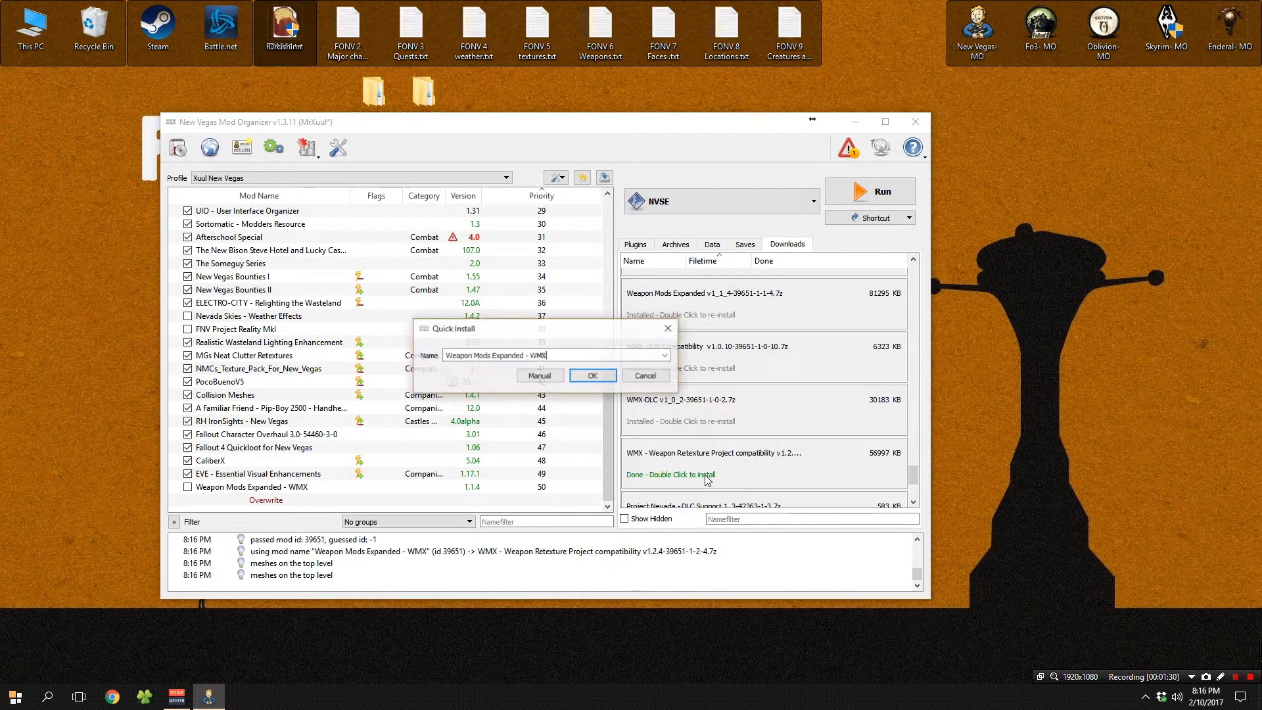
click(541, 377)
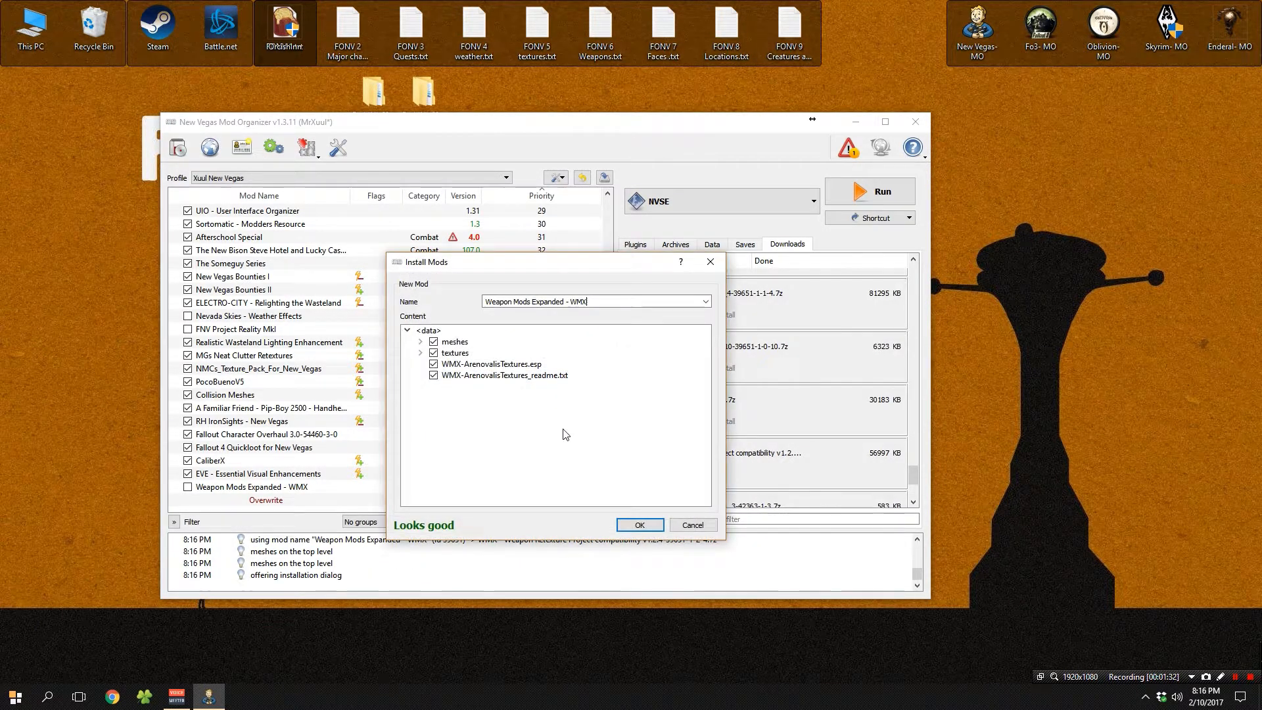
click(639, 525)
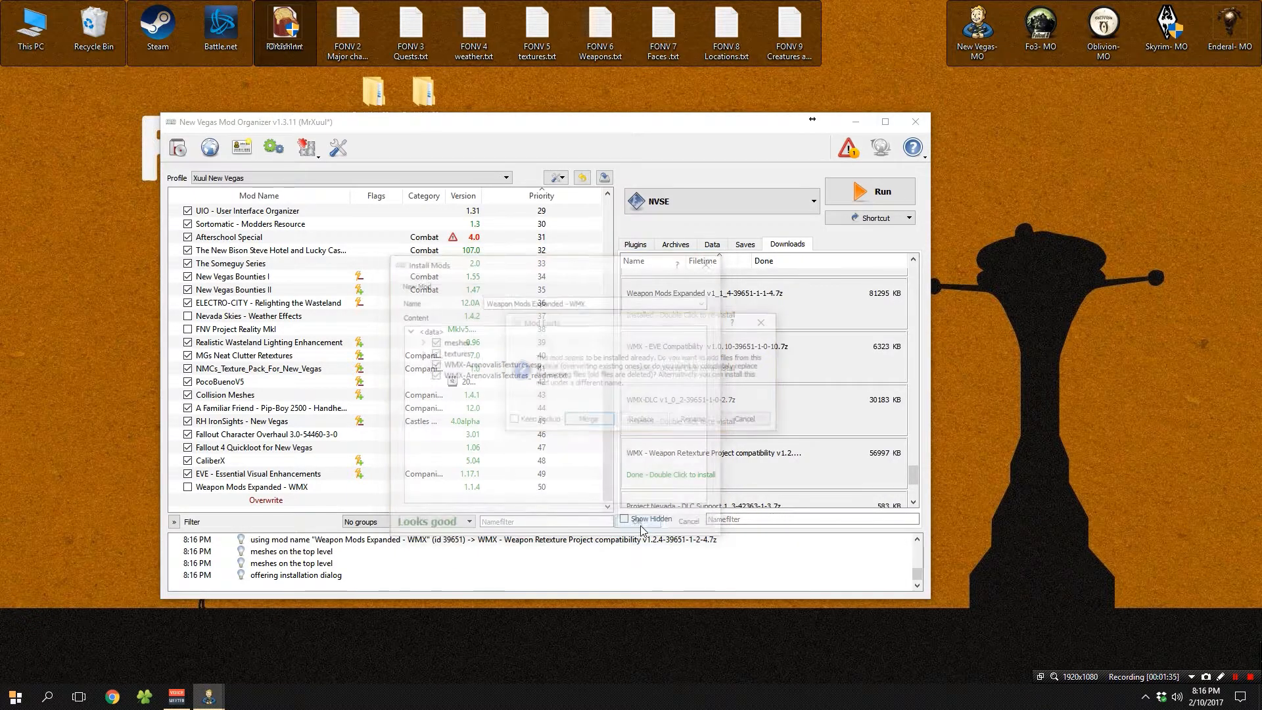
click(587, 421)
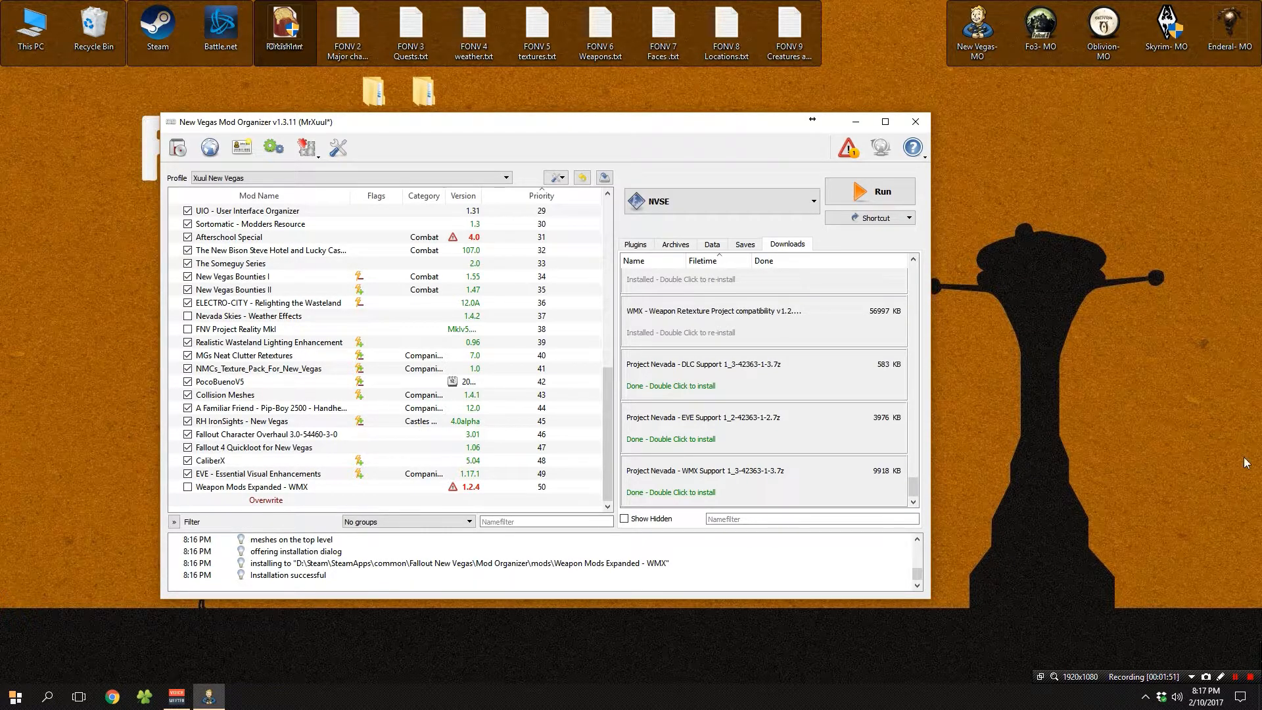
Step: Install the Project Nevada EVE, WMX and DLC Support archives as one merged mod named Project Nevada - Support
double_click(715, 436)
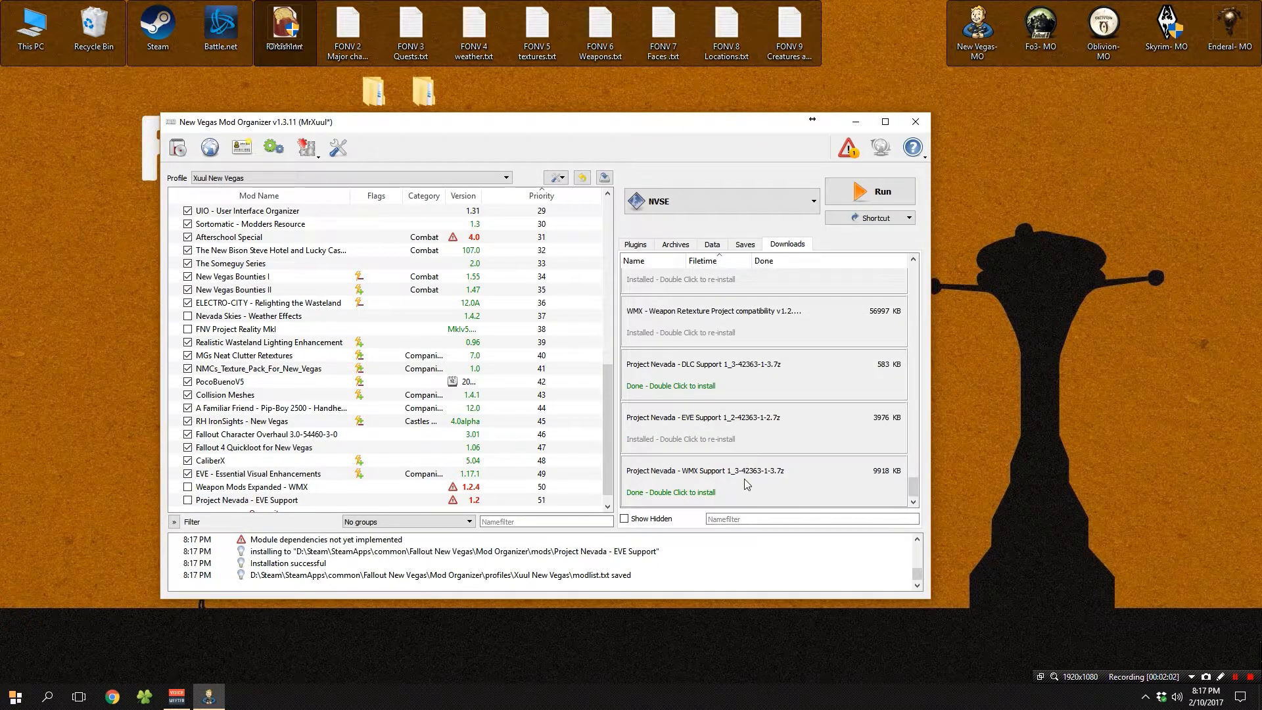
double_click(682, 493)
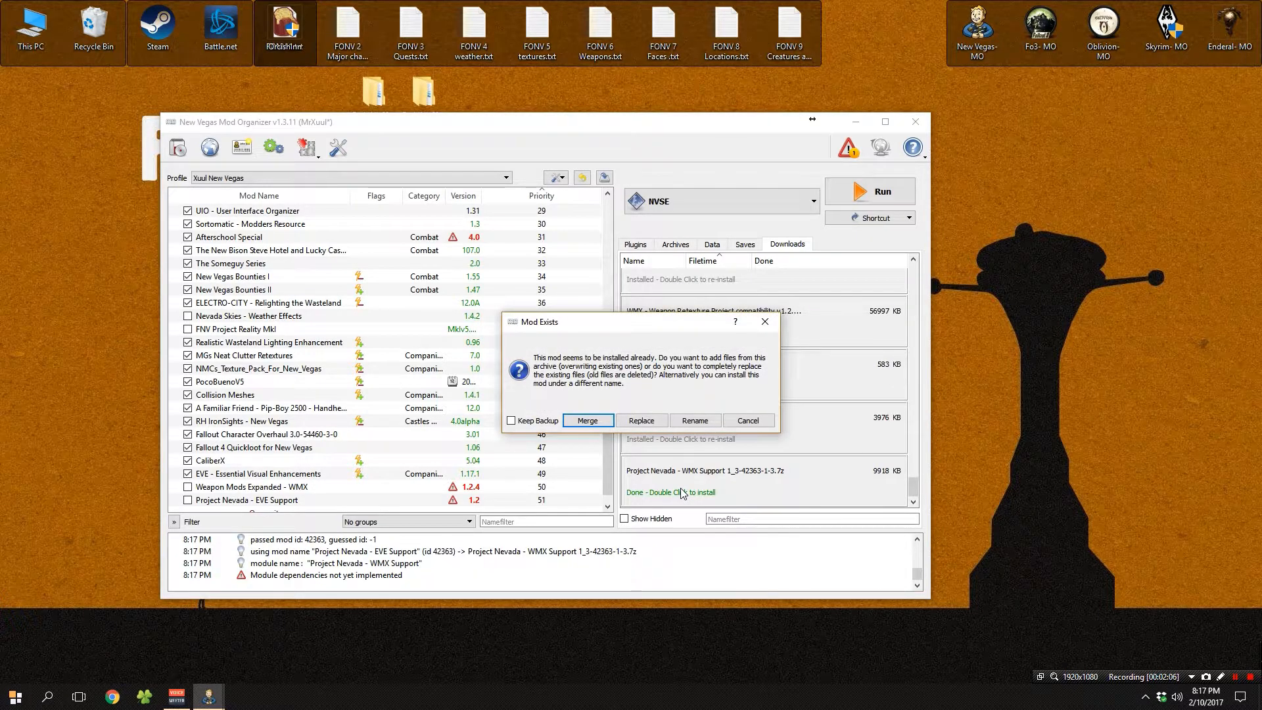
click(595, 423)
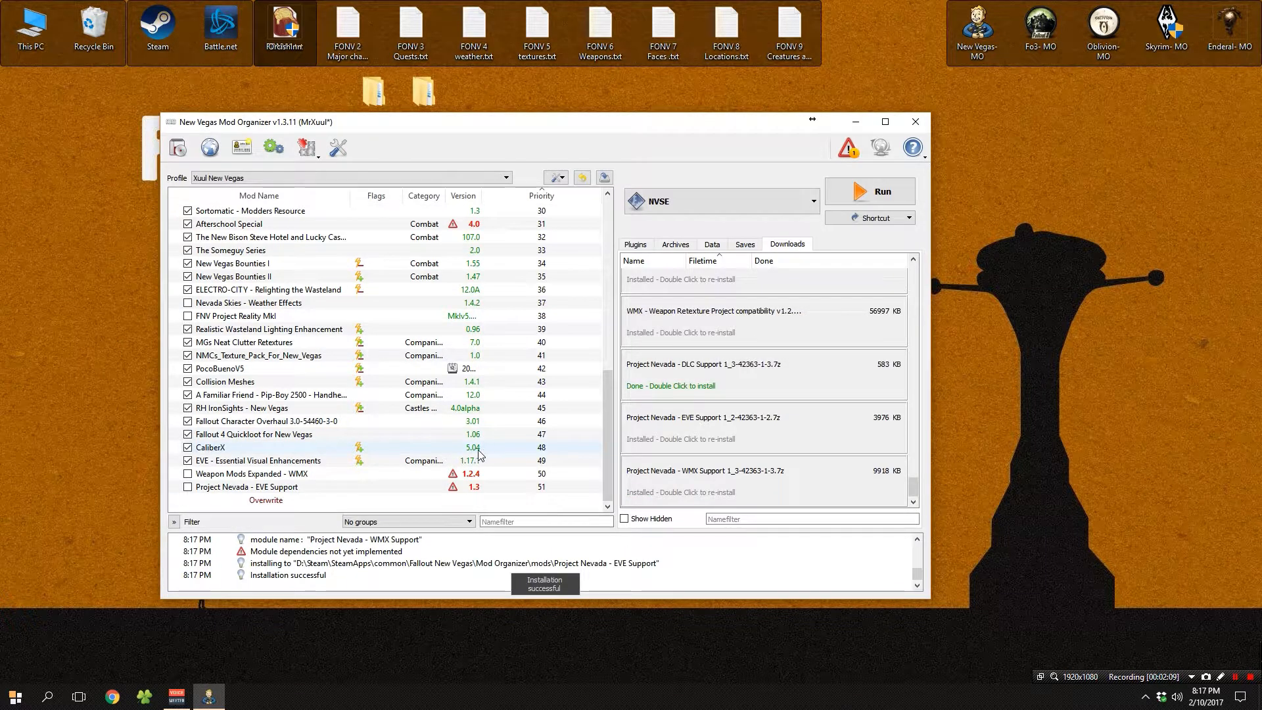
click(268, 488)
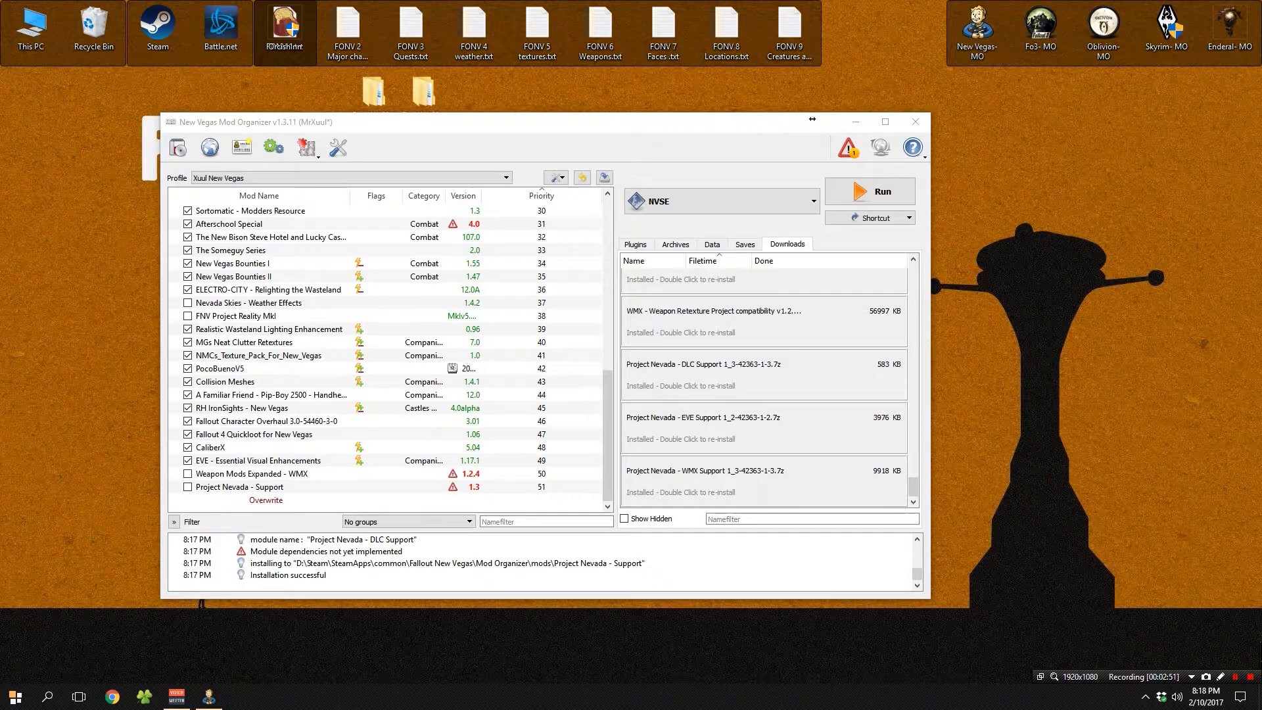
Step: From the Weapon Retexture Project - WRP page on Nexus, download the main file and the New 12_7mm SMG update with the manager
drag(812, 119, 331, 24)
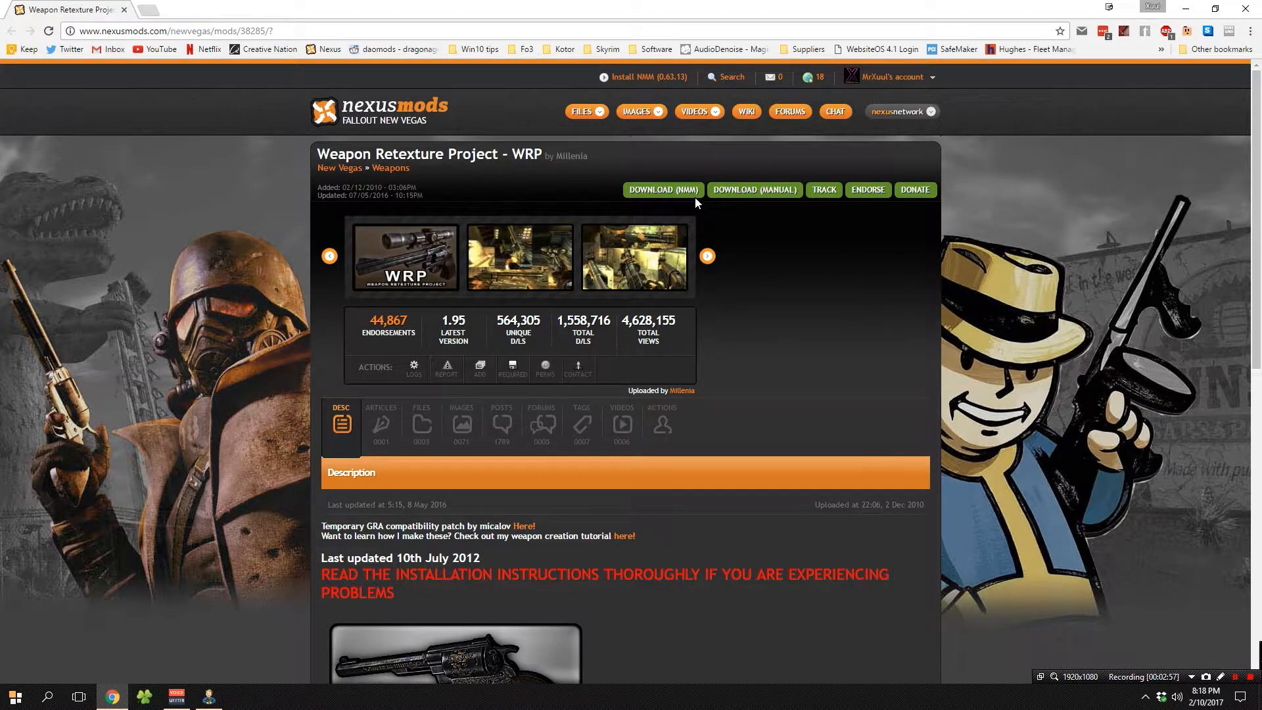
click(664, 190)
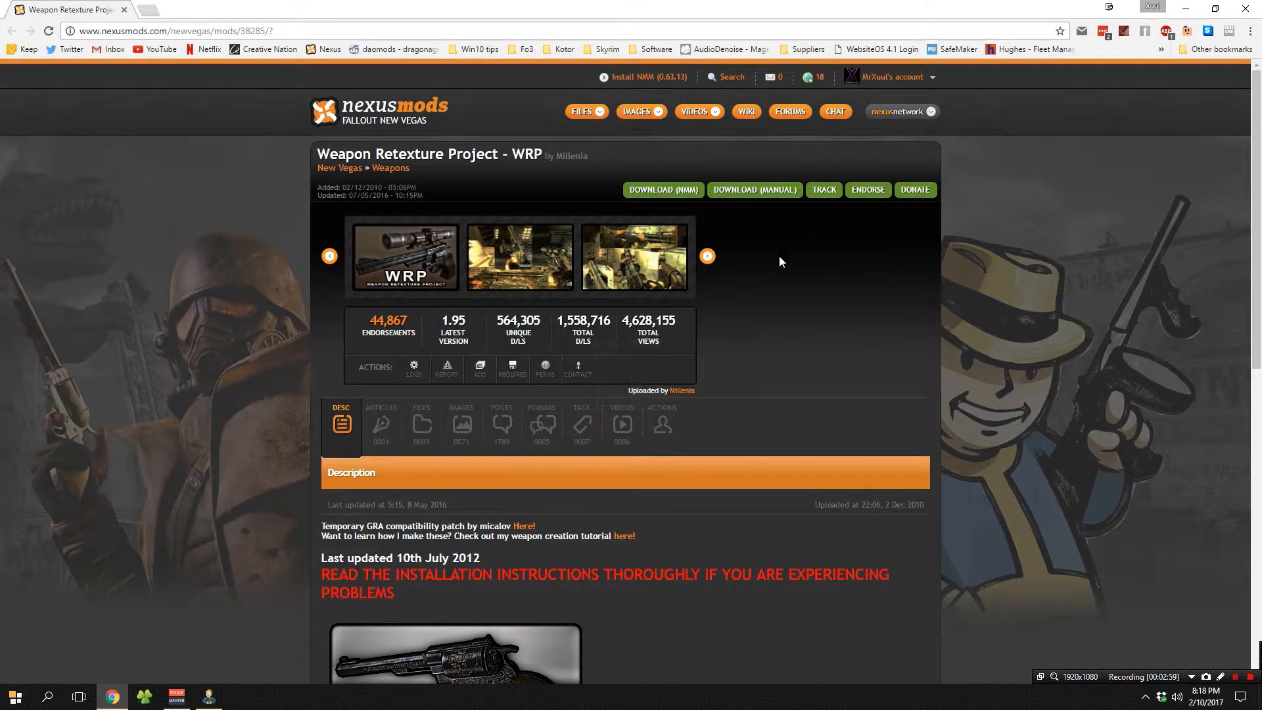
scroll(735, 239, down, 4)
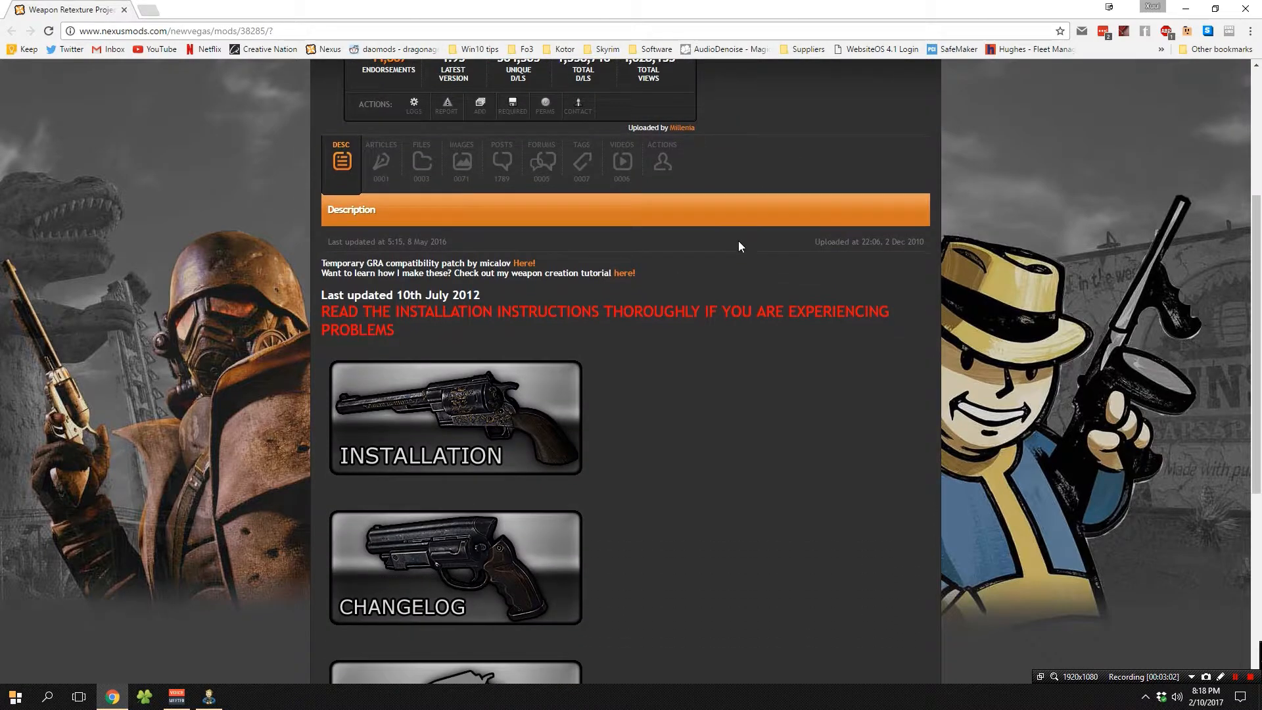
click(423, 171)
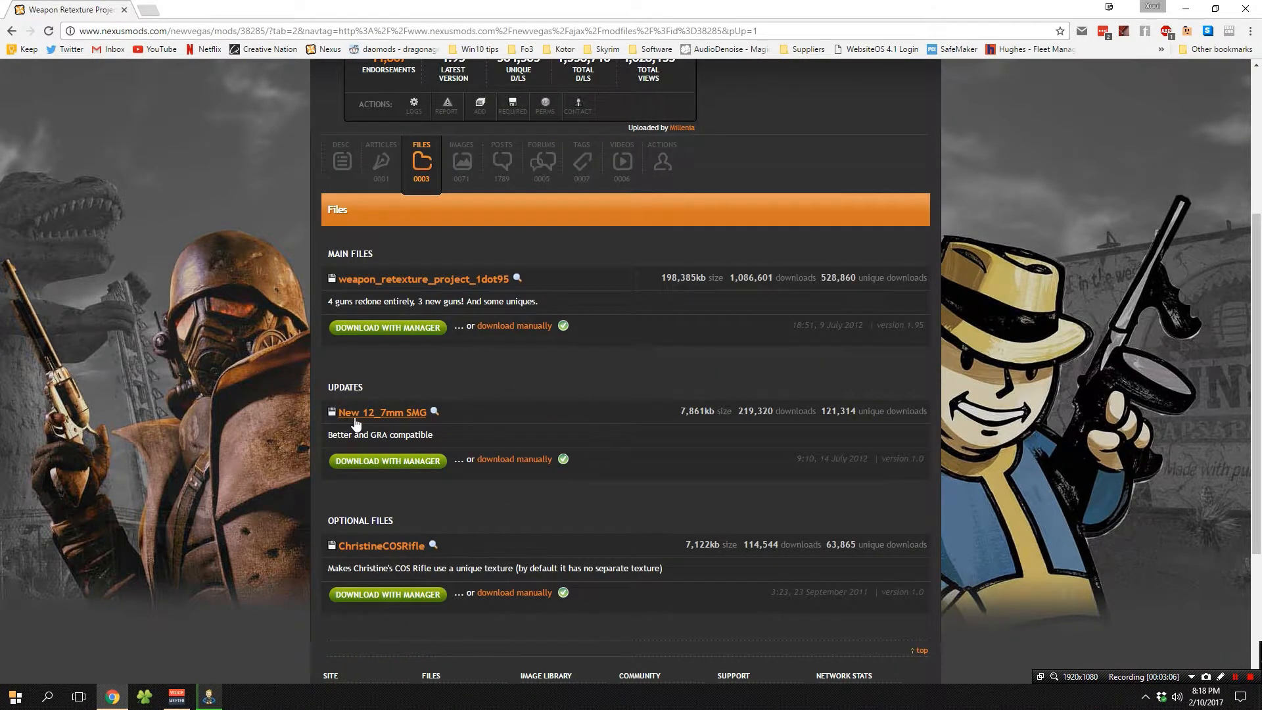
click(372, 462)
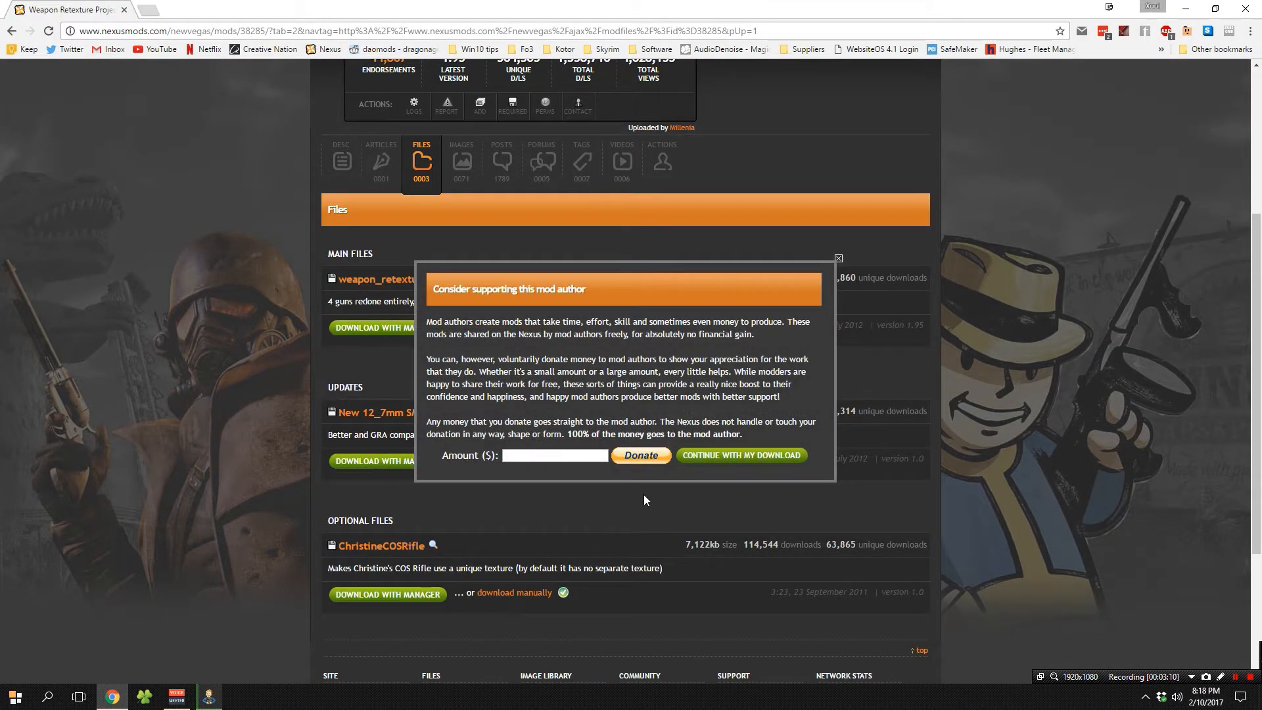
click(765, 456)
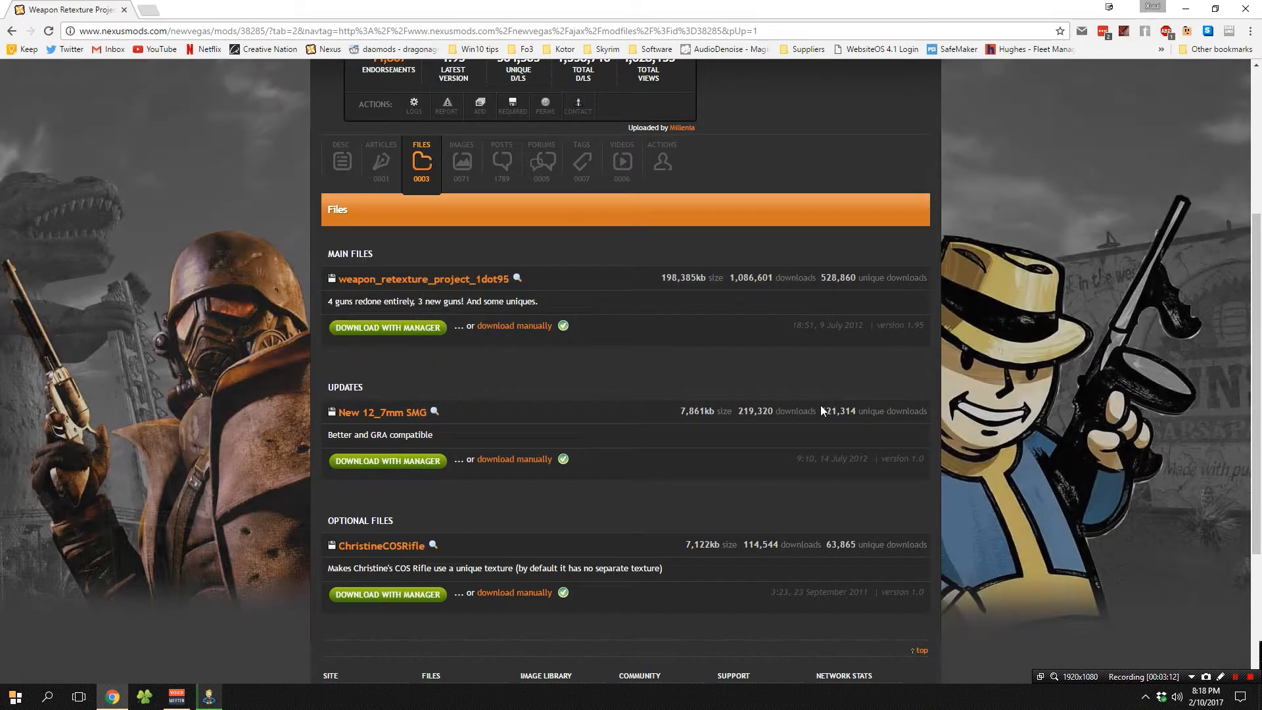
Step: Return to Mod Organizer and enable the Weapon Mods Expanded - WMX and Project Nevada - Support mods
click(1184, 9)
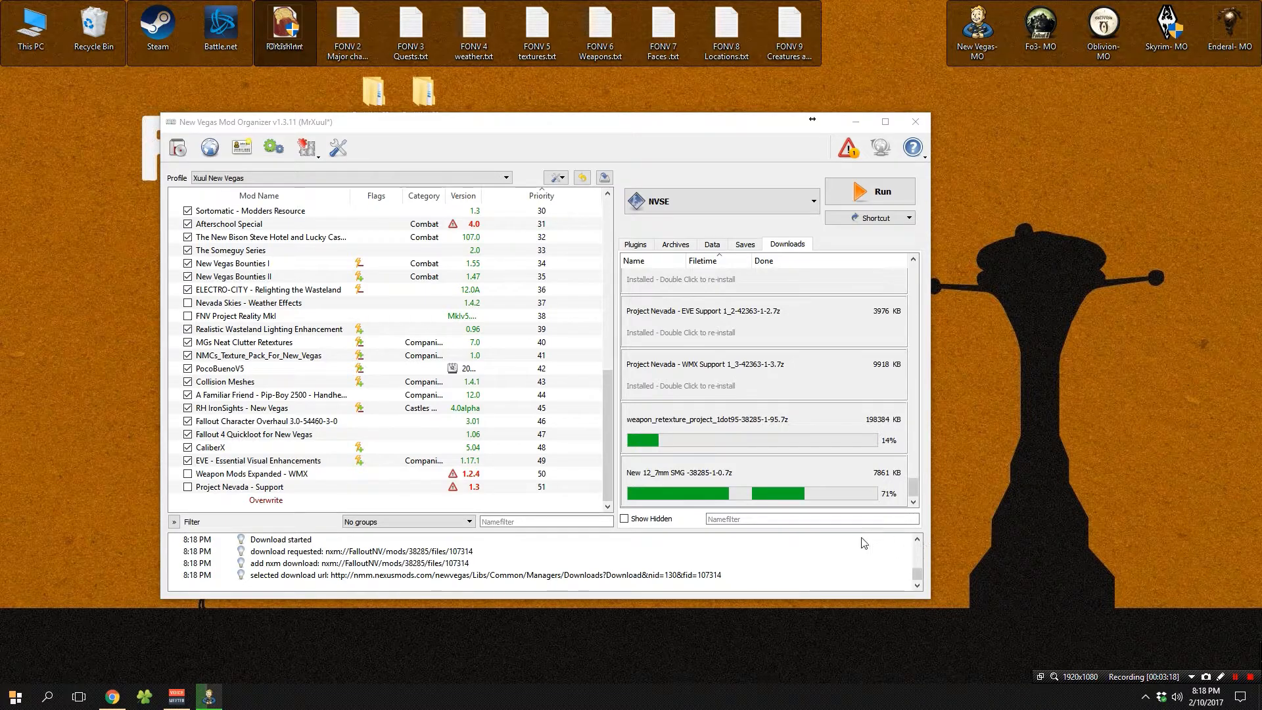
click(188, 475)
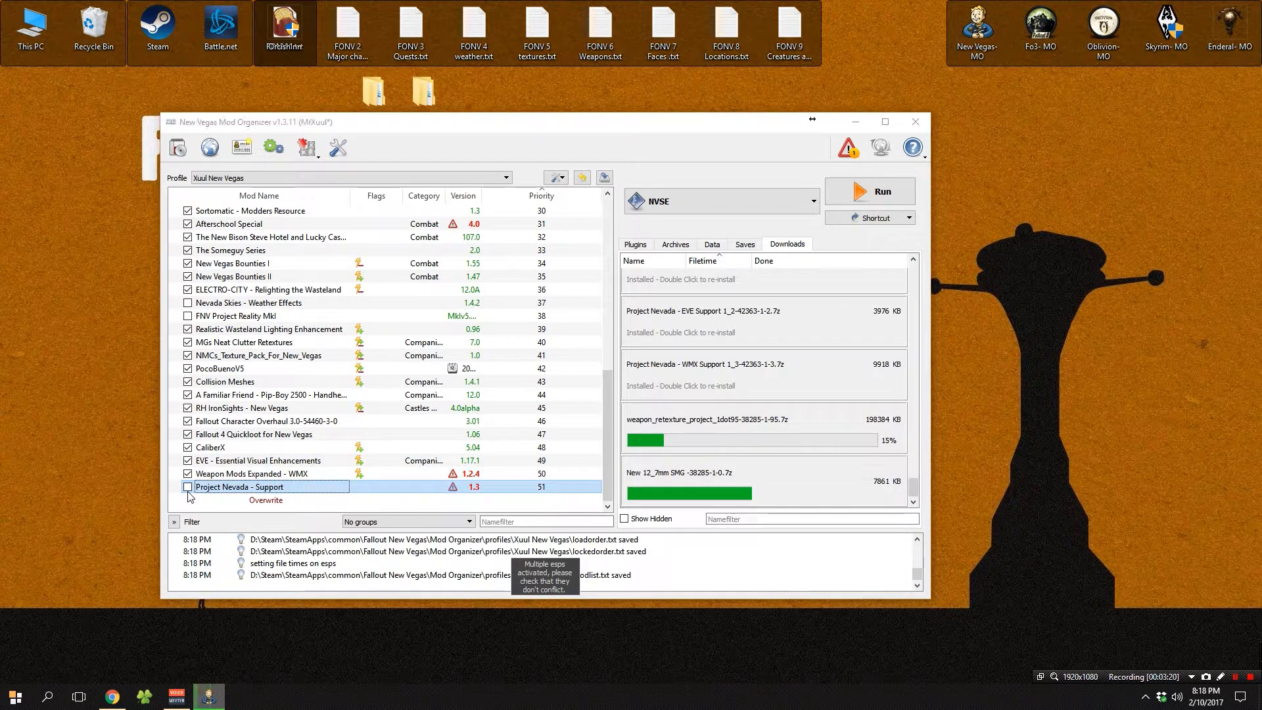
click(188, 487)
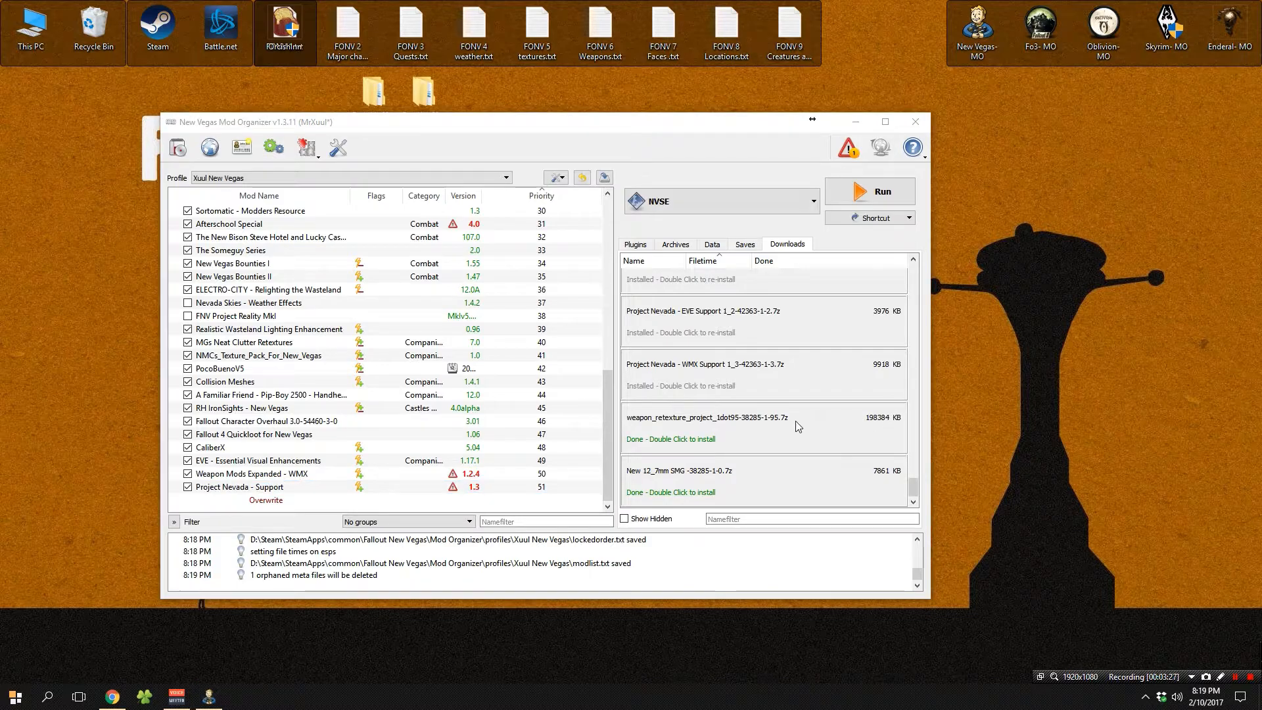
Step: Install the weapon_retexture_project_1dot95 archive manually under the name Weapon Retexture Project - WRP
double_click(693, 447)
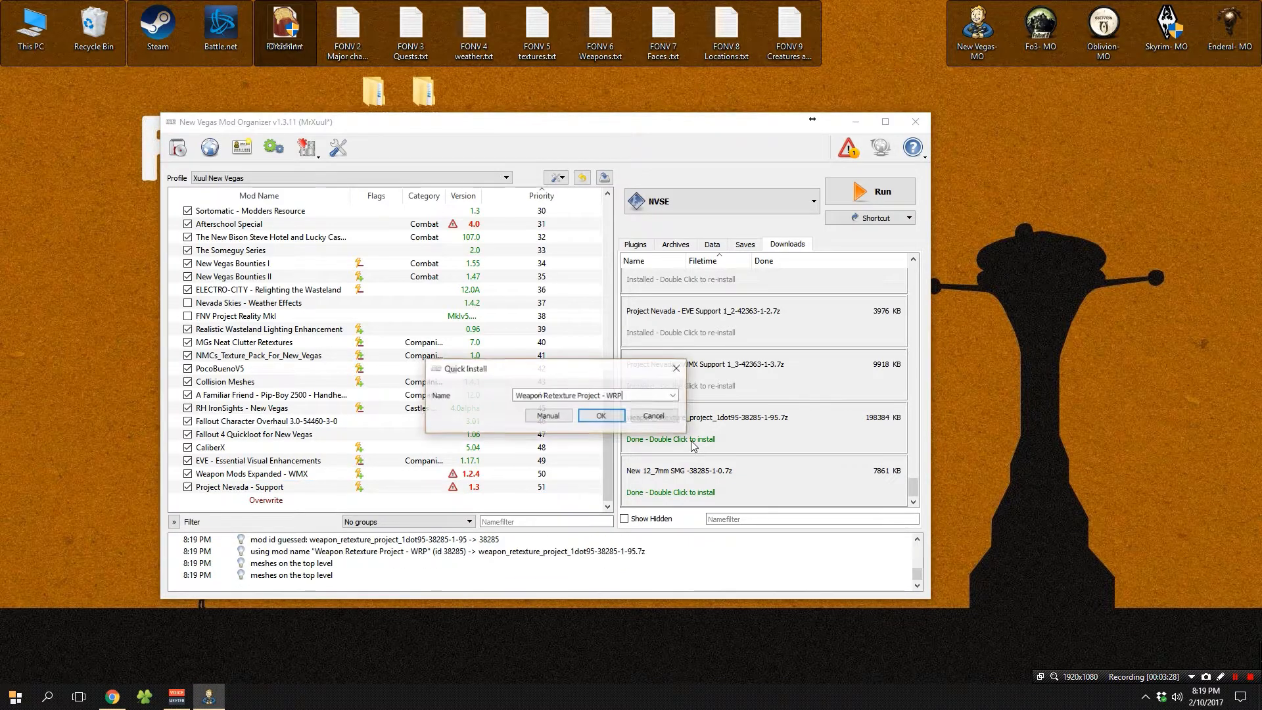
click(551, 416)
right_click(449, 342)
click(493, 343)
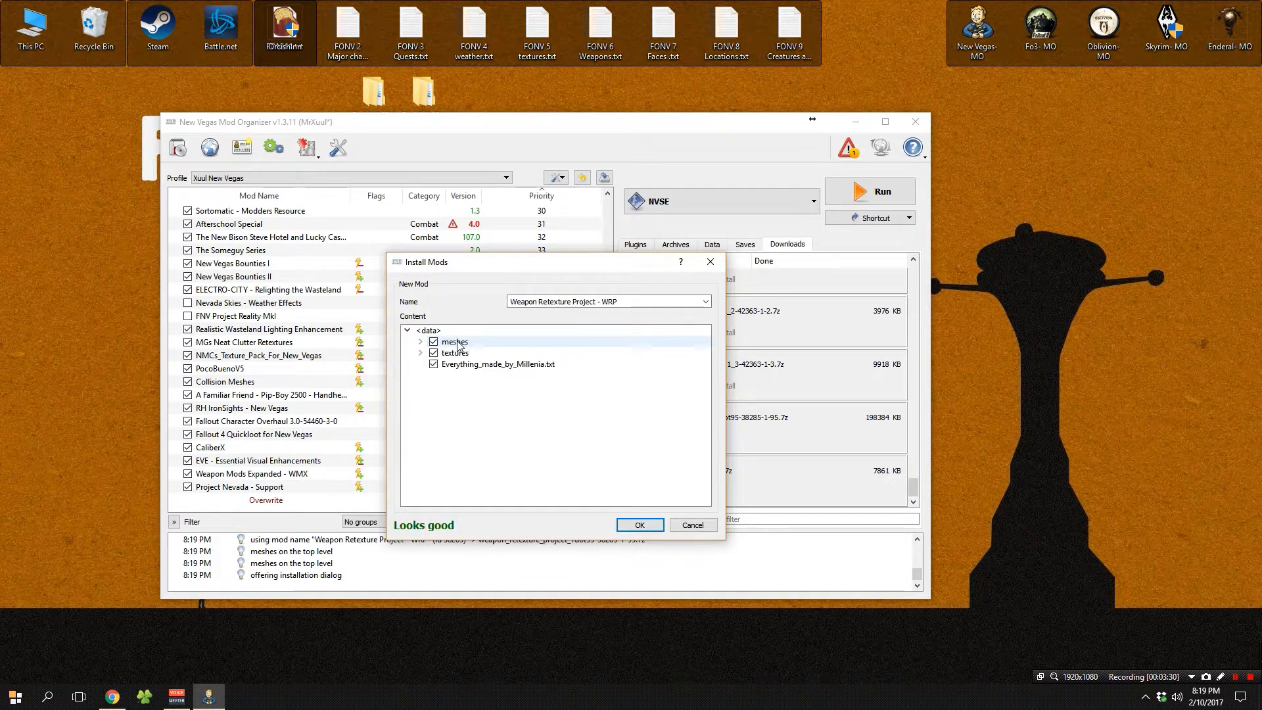
click(641, 524)
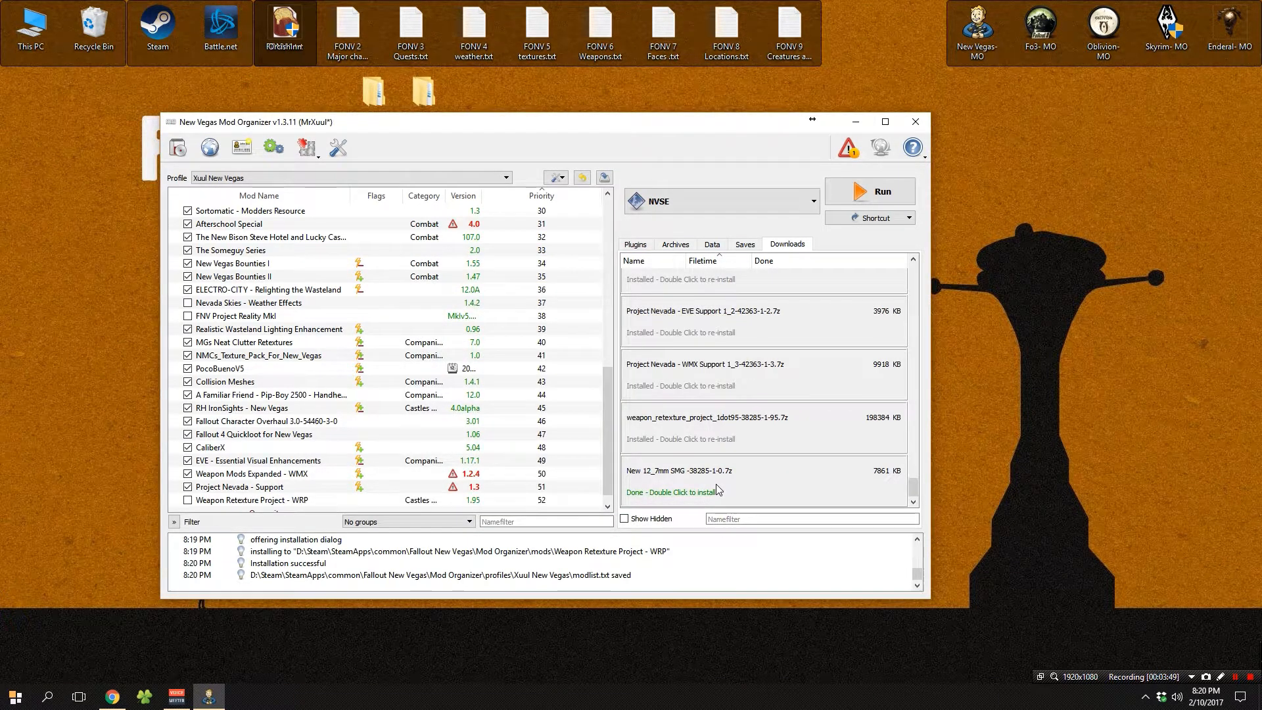
Step: Install the New 12_7mm SMG archive manually, merging it into Weapon Retexture Project - WRP
double_click(715, 483)
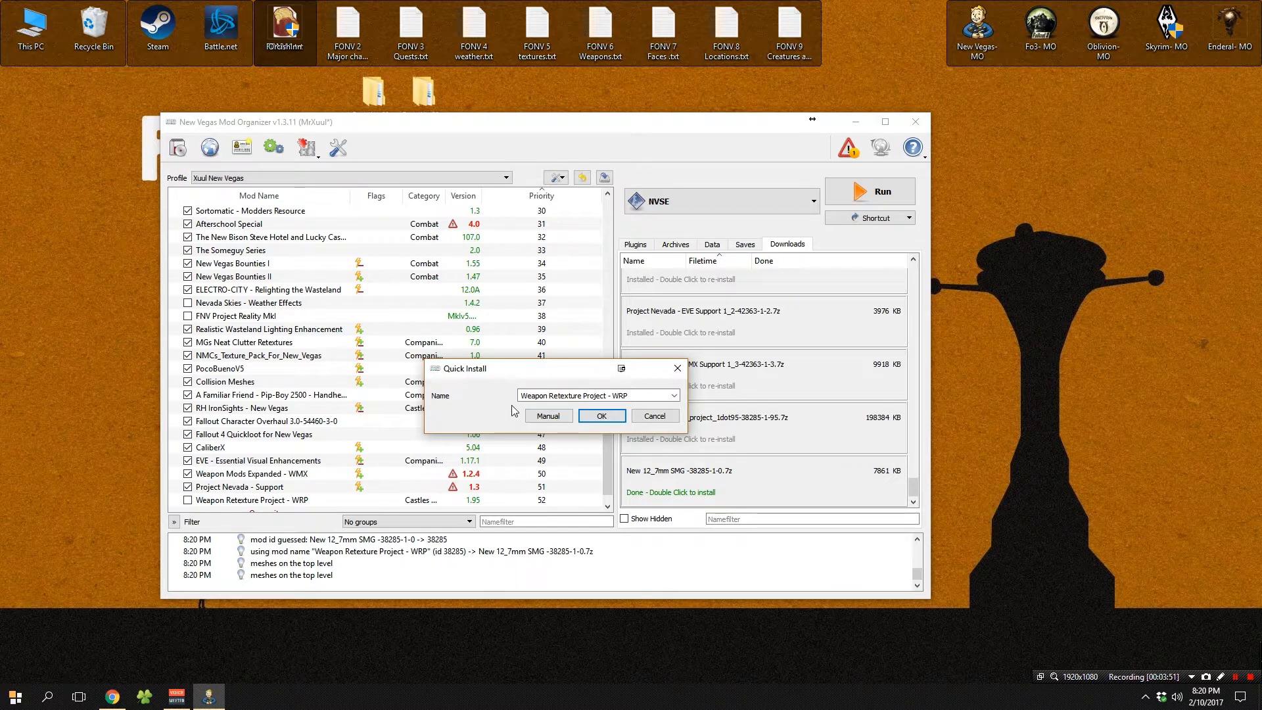
click(564, 419)
click(631, 529)
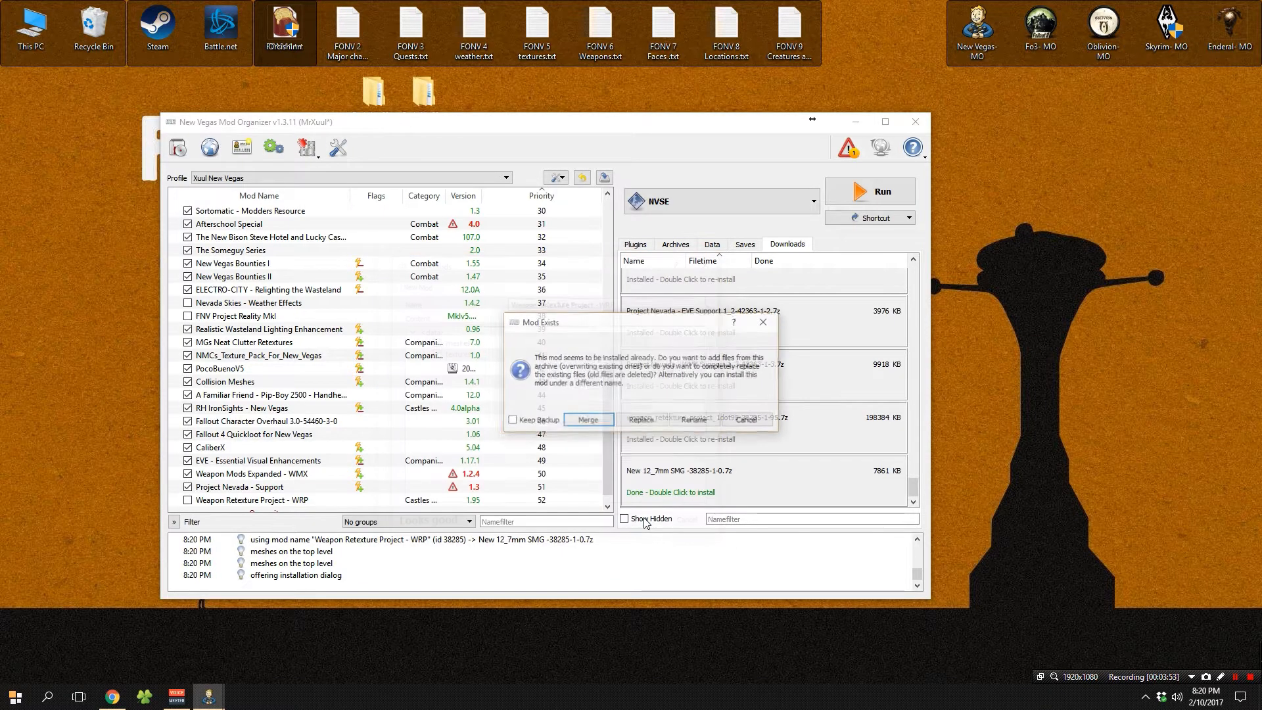
click(586, 420)
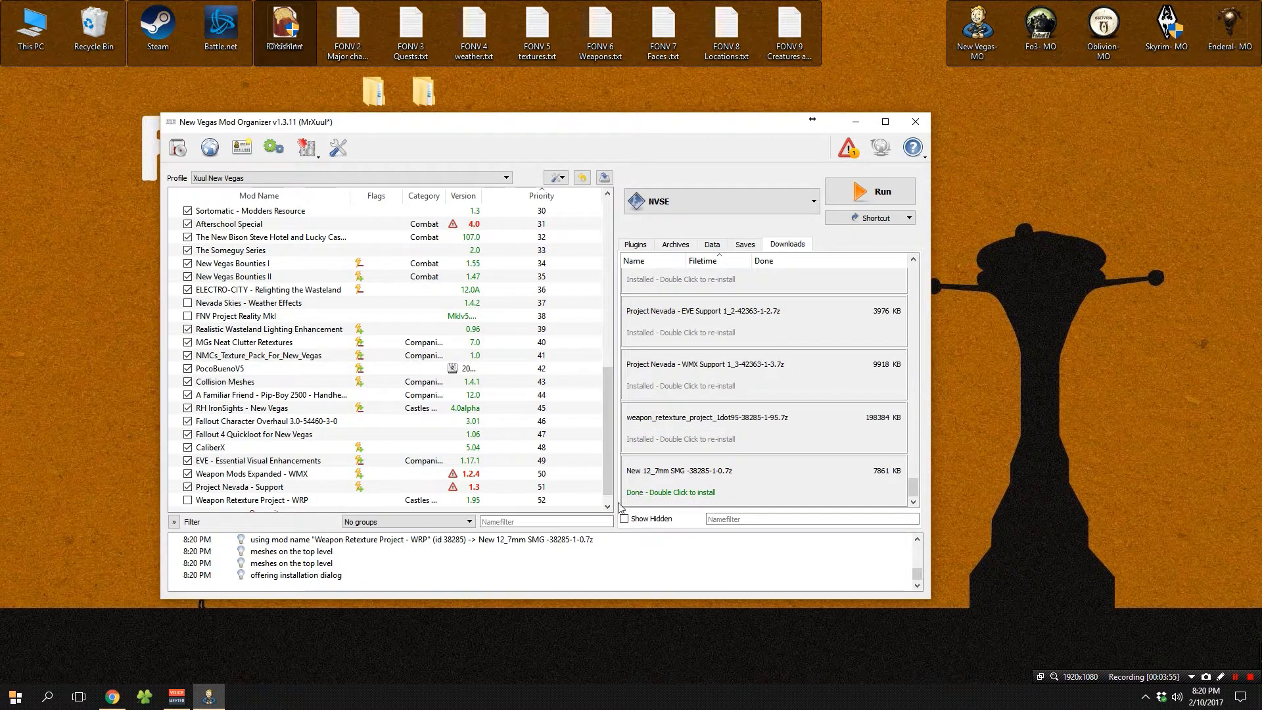
Step: Enable Weapon Retexture Project - WRP and move it directly above Weapon Mods Expanded - WMX, at priority 50
click(195, 503)
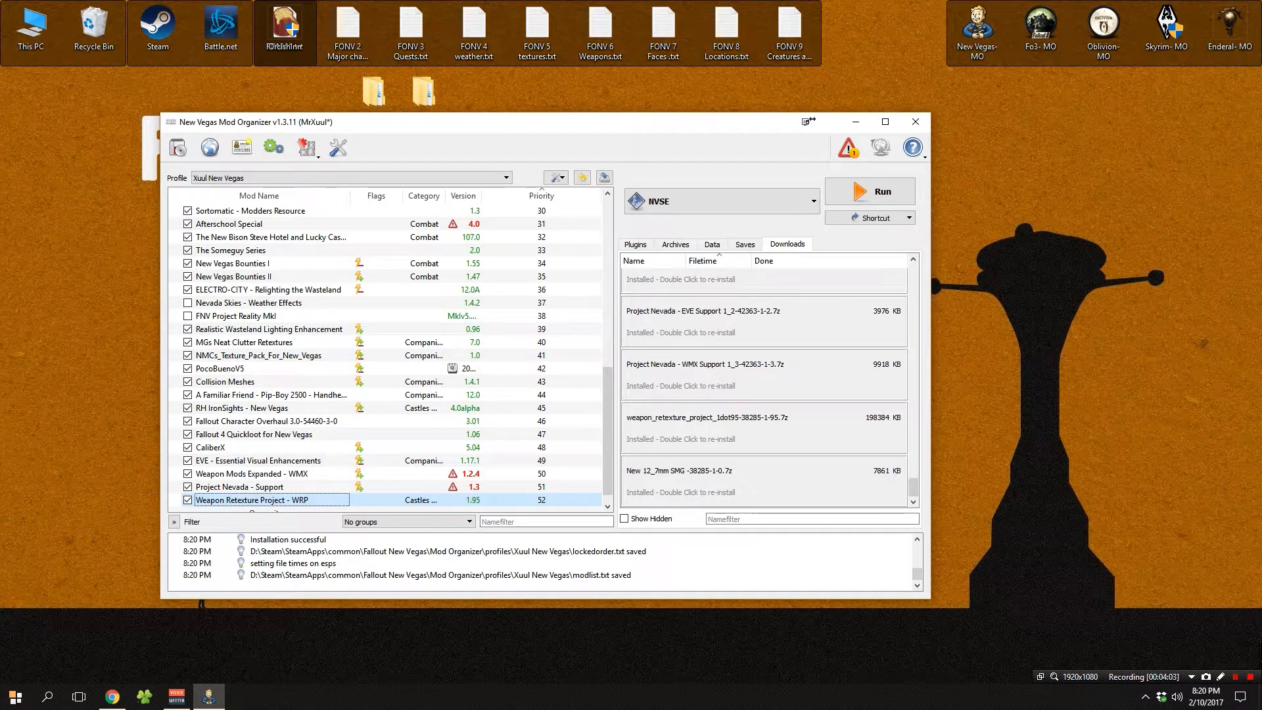
drag(264, 500, 266, 476)
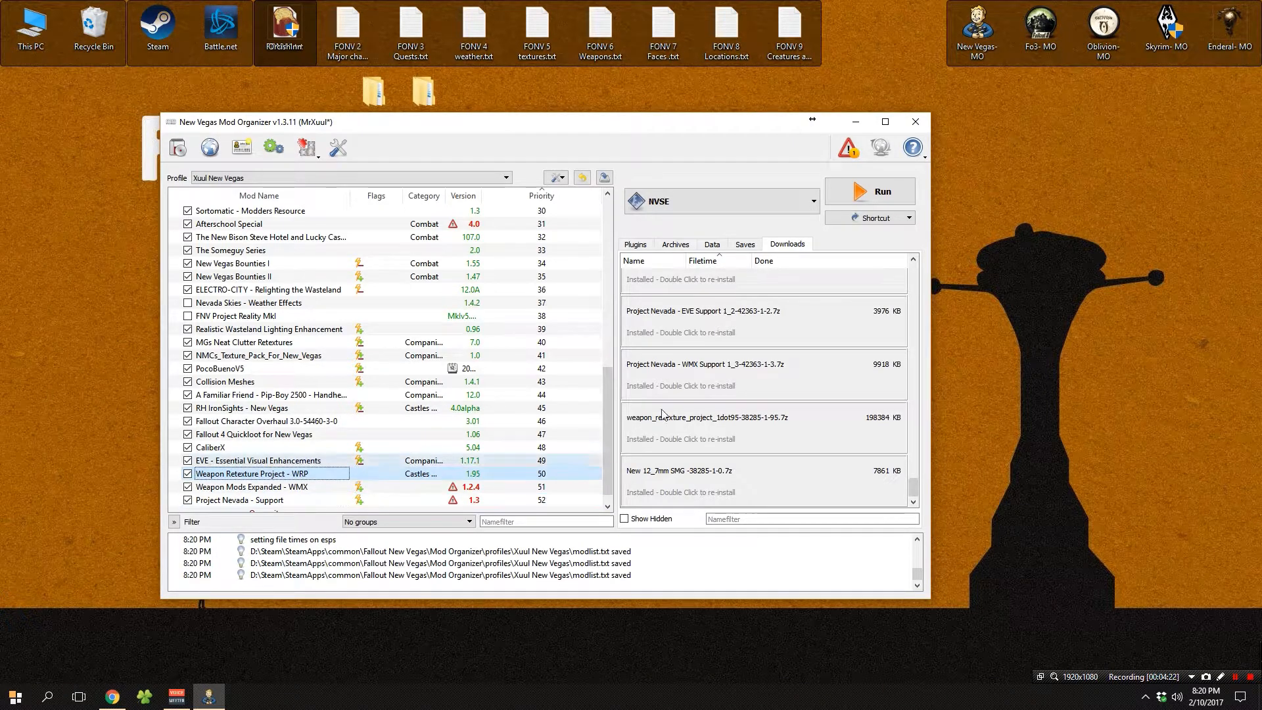
click(301, 486)
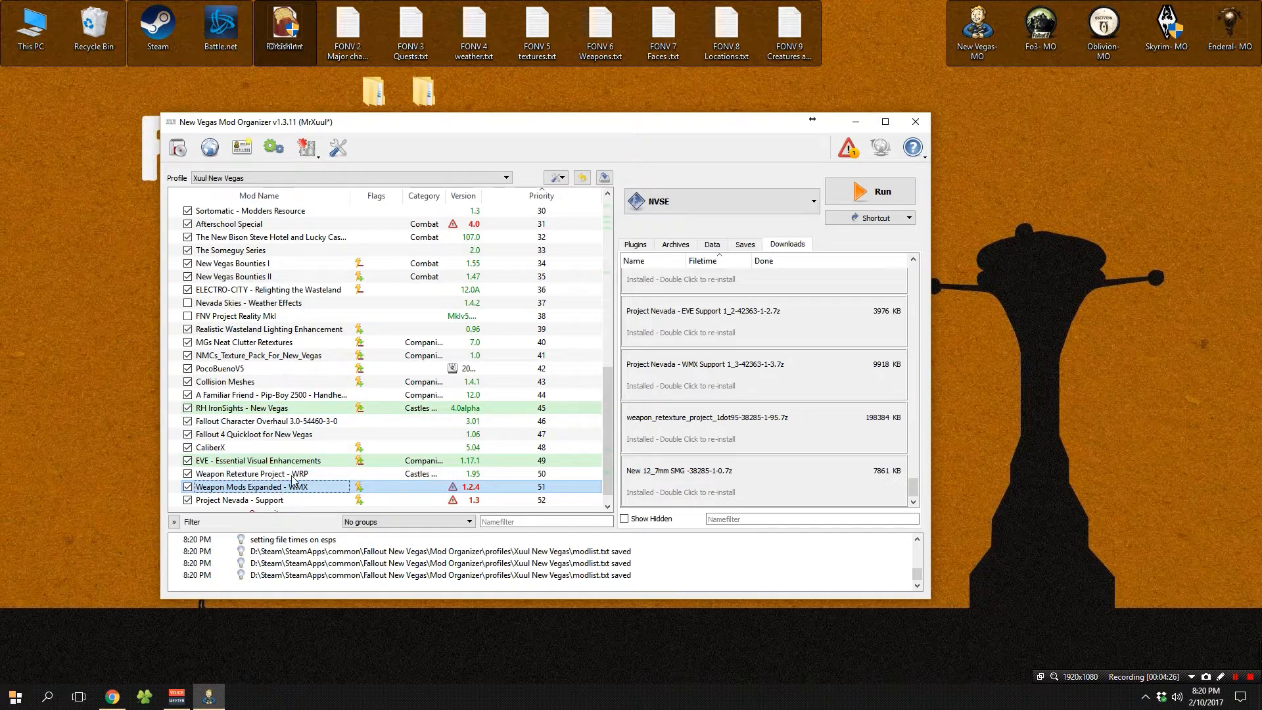
click(299, 474)
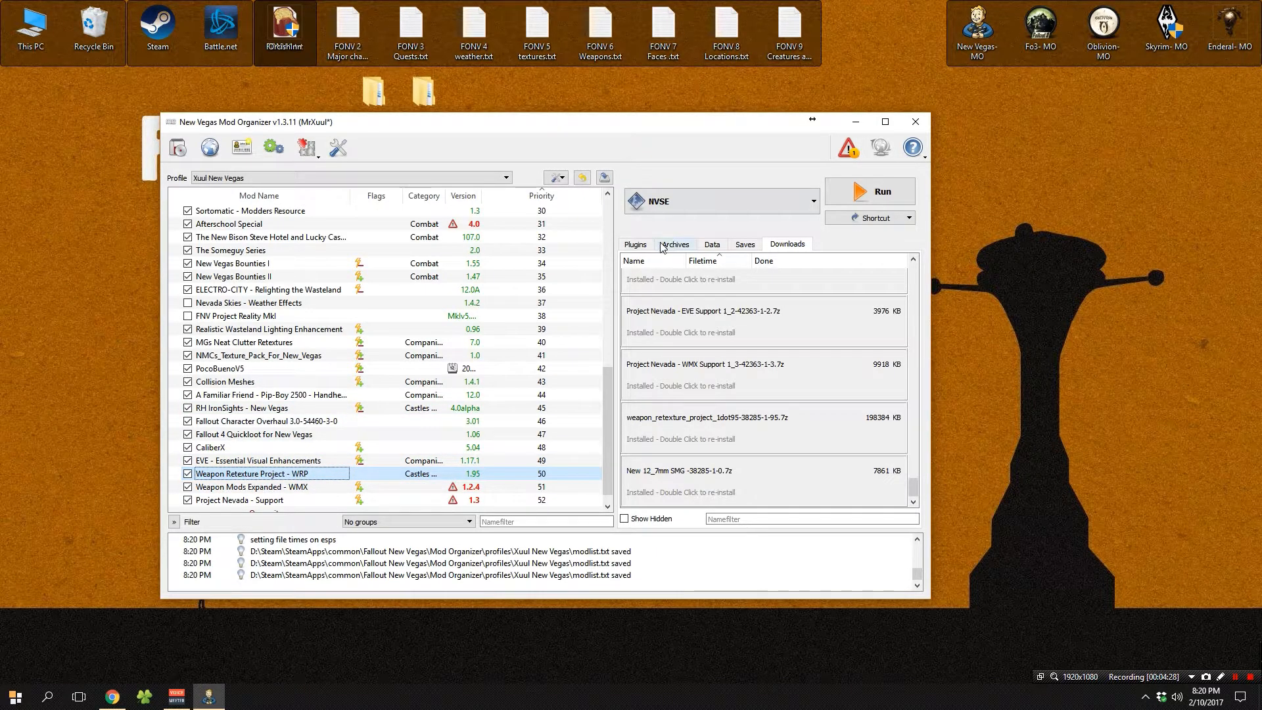
Step: Show the plugin list and choose LOOT as the program to run for checking the load order
click(636, 245)
click(729, 204)
click(685, 320)
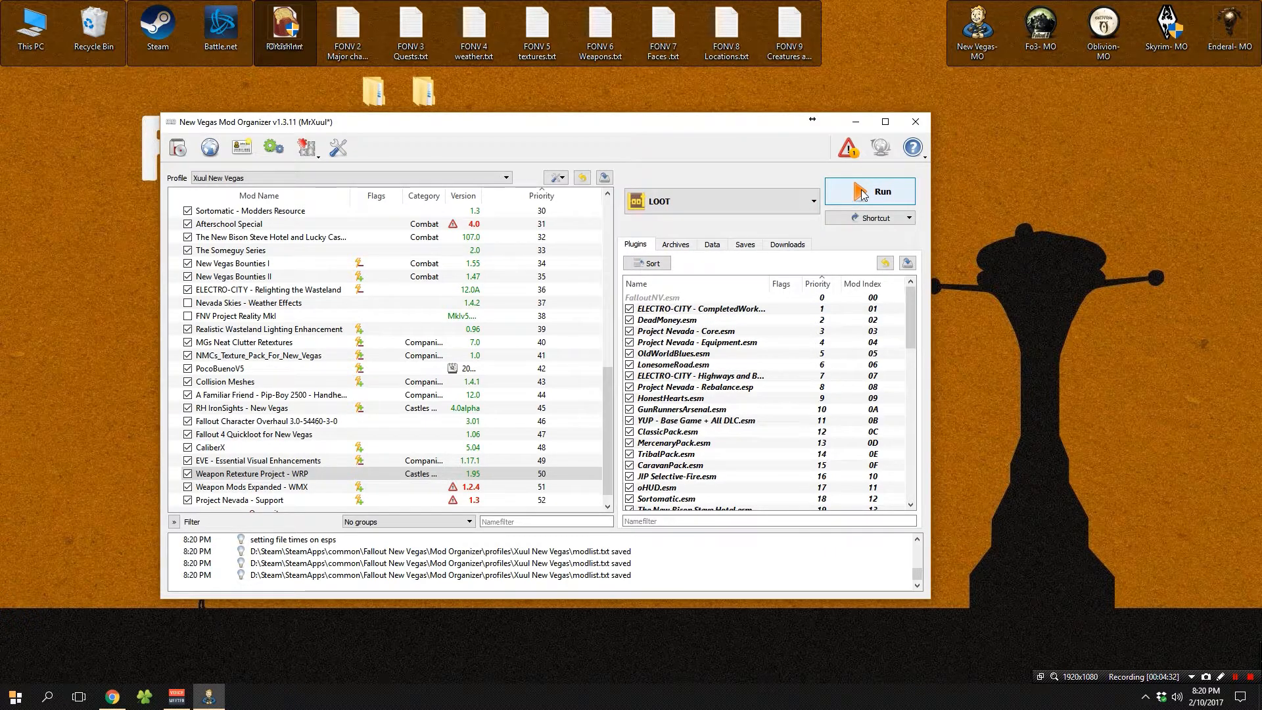
drag(909, 309, 910, 453)
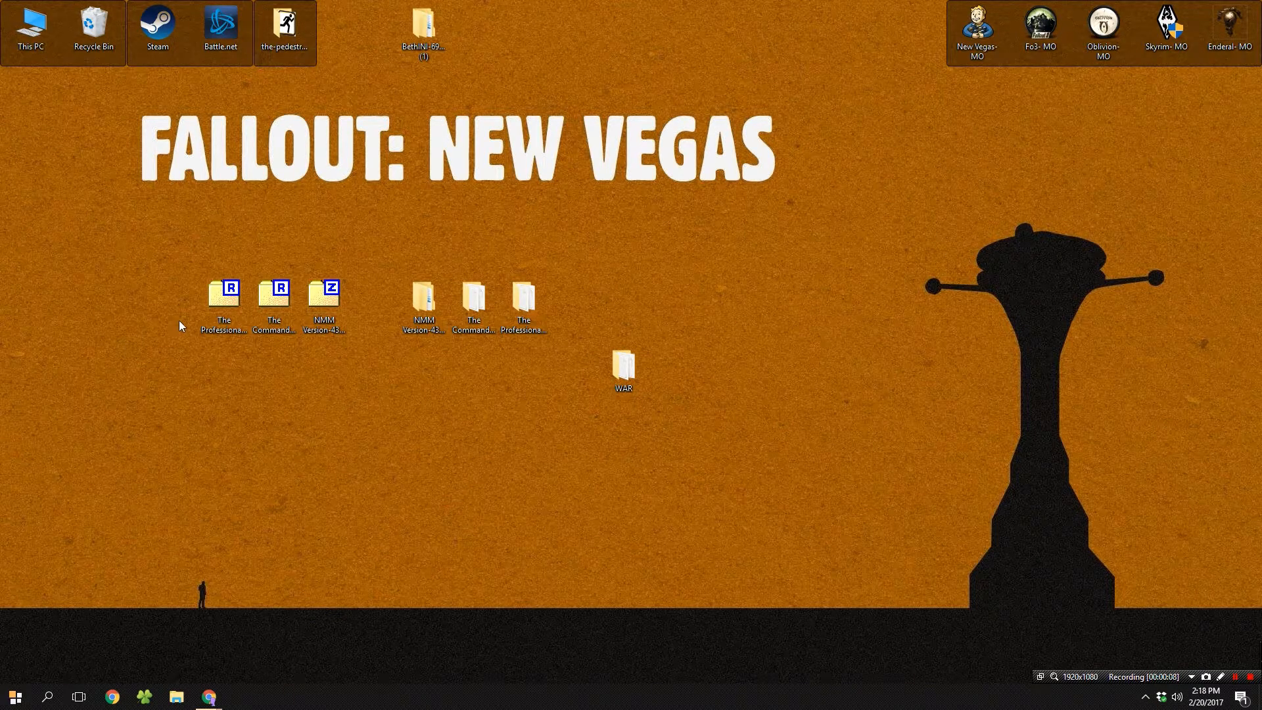
Step: Identify the Professional, Commando and NMM Version animation archives on the desktop
click(209, 322)
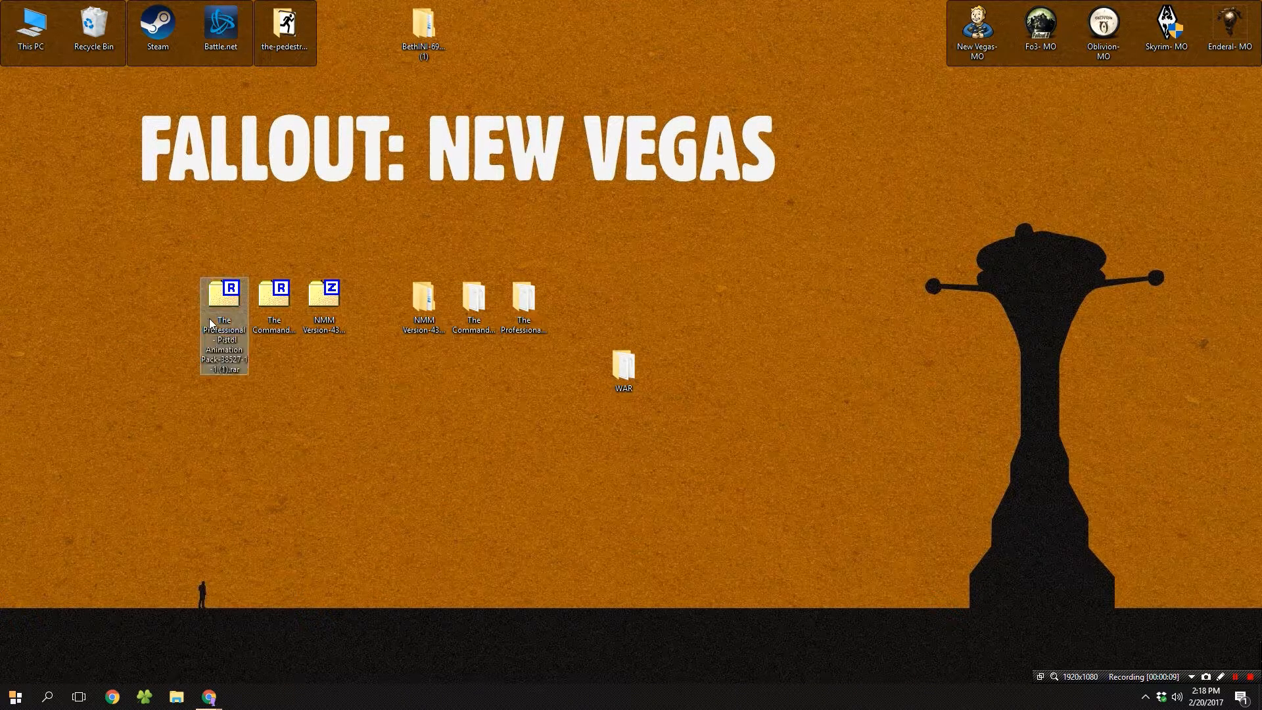
click(276, 303)
click(310, 303)
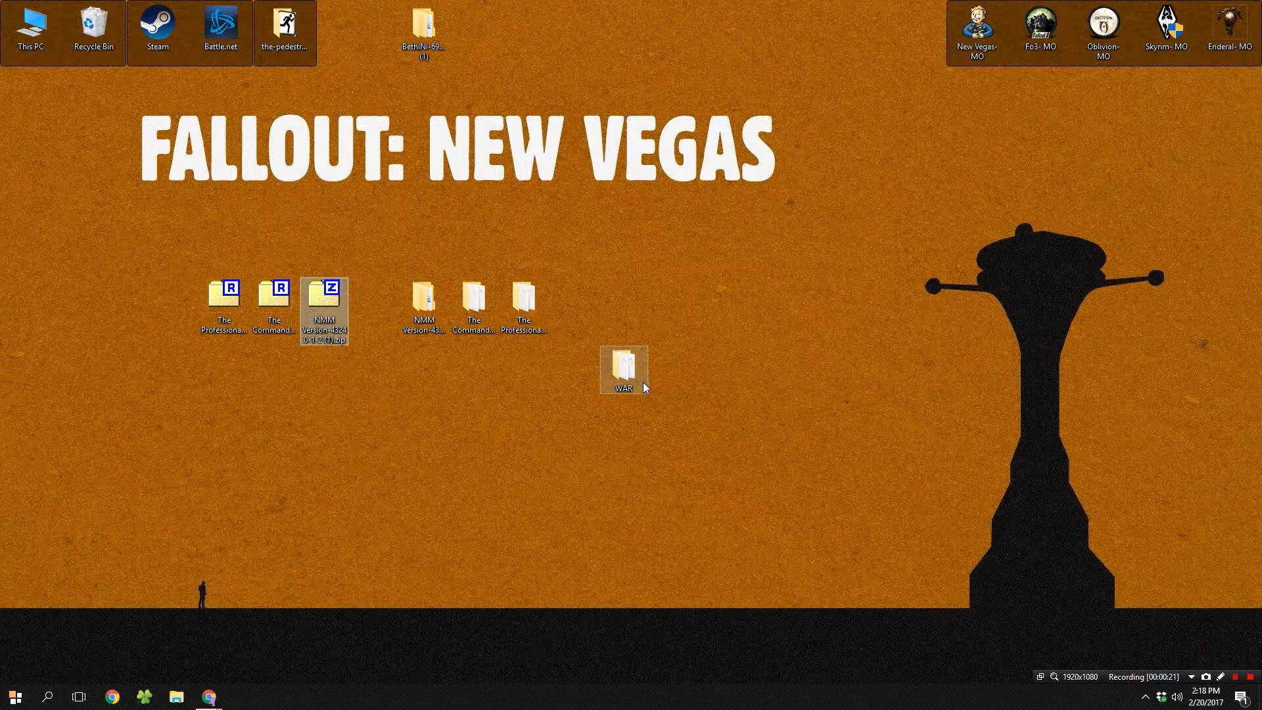
Step: Copy the 1HPistolAimed, fomod and images folders from NMM Version's Weapon Animations Replacer FOMOD folder into the WAR folder
double_click(621, 375)
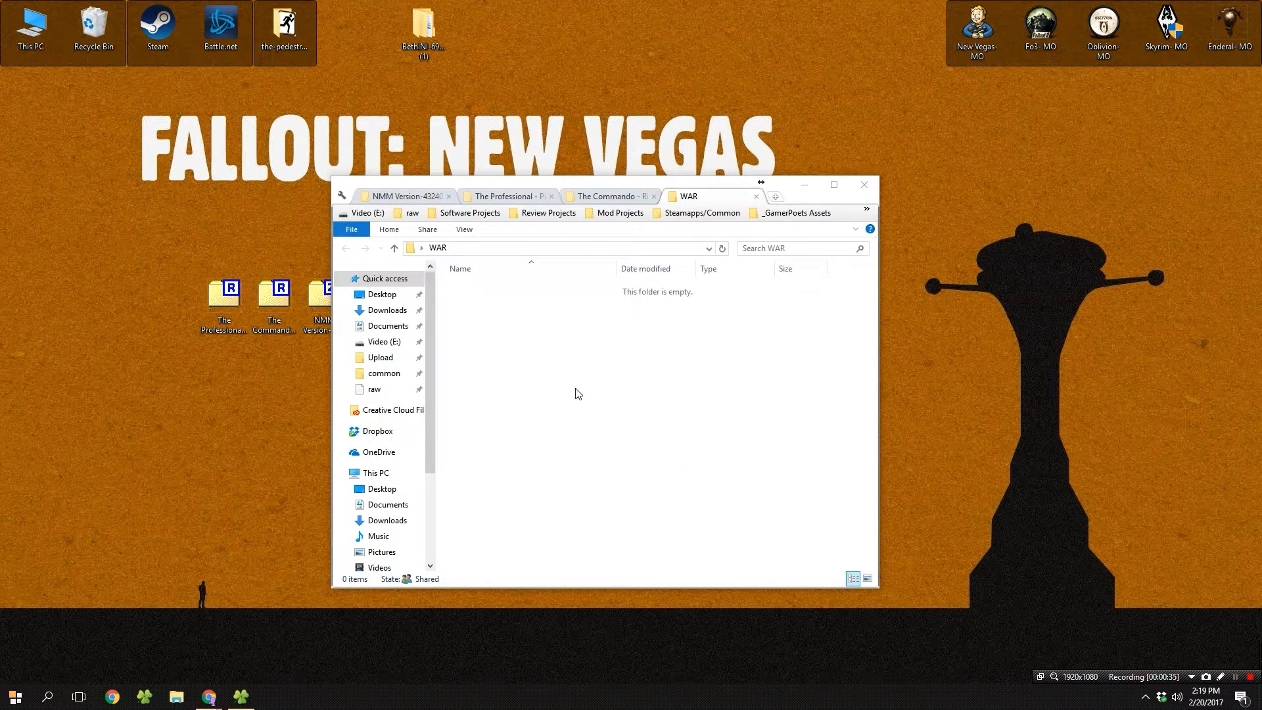
click(408, 198)
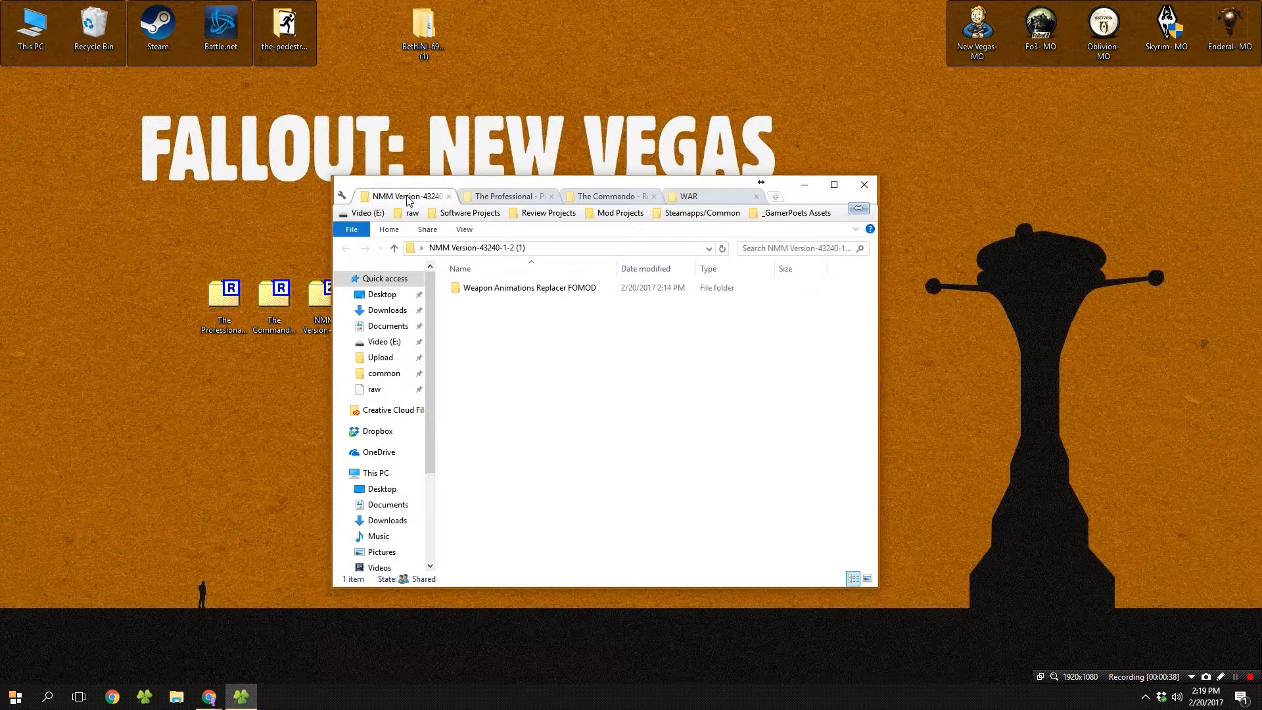
double_click(487, 289)
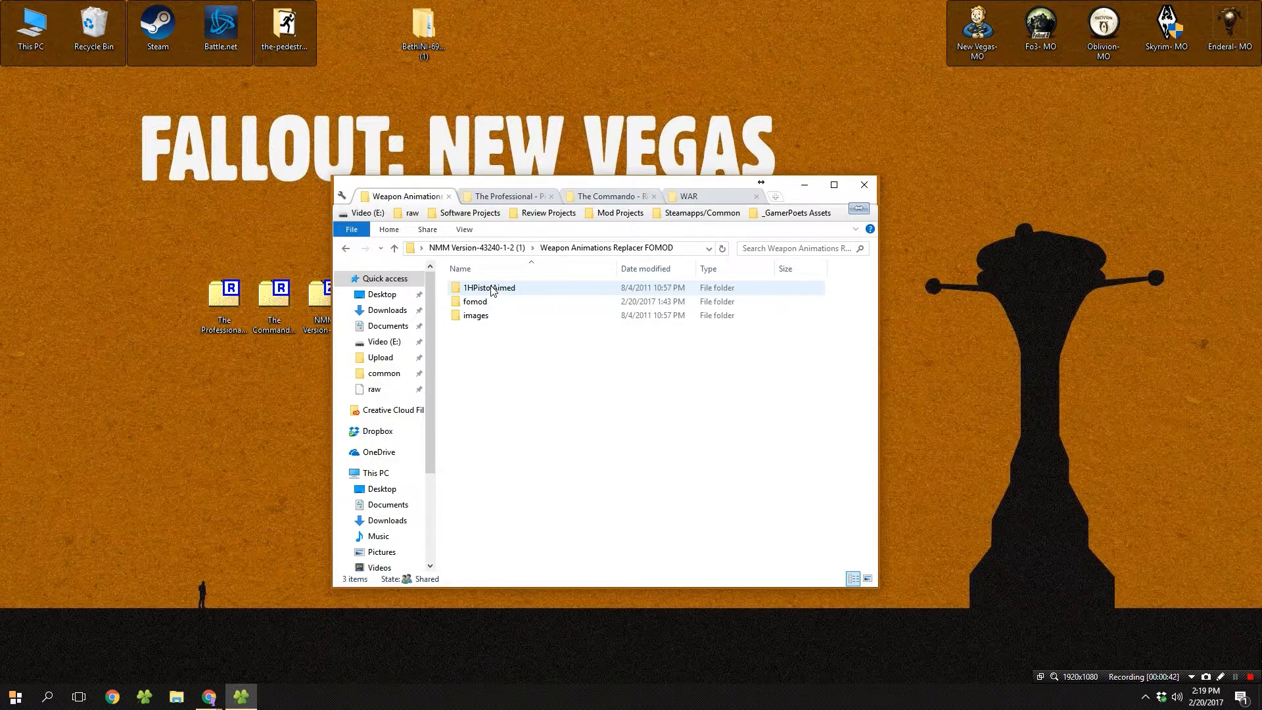
drag(511, 355, 554, 301)
right_click(553, 301)
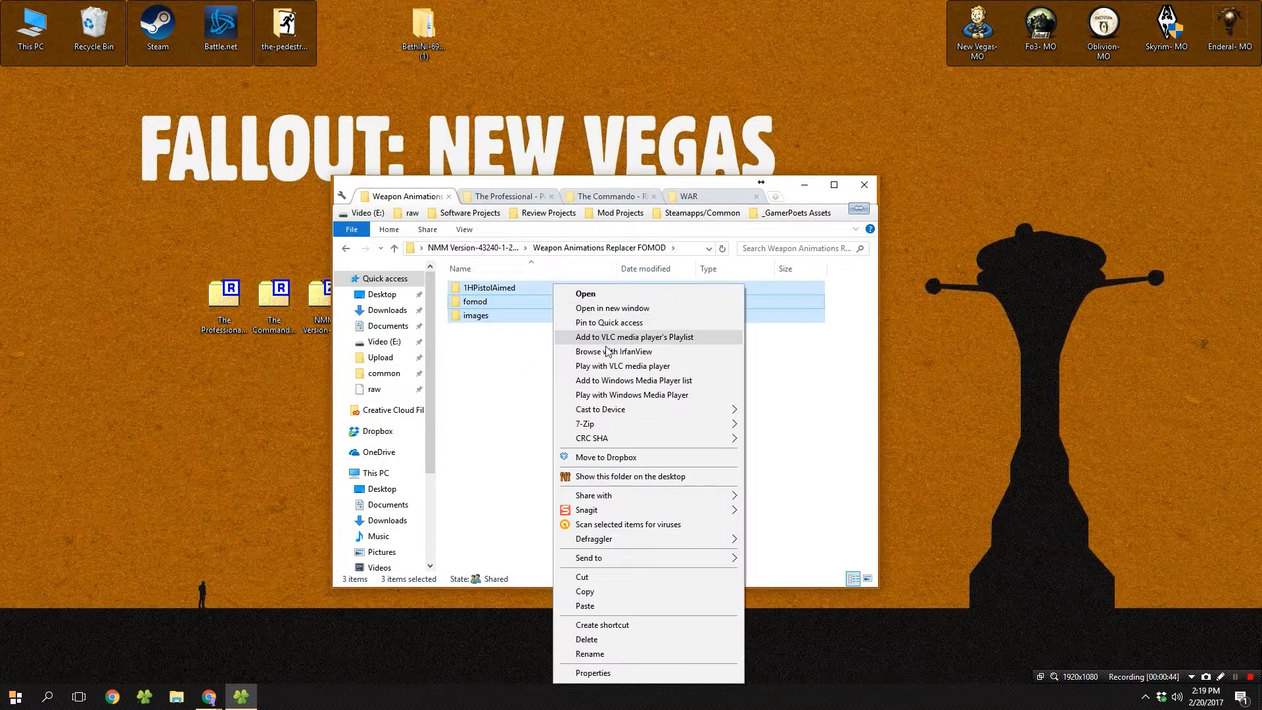
click(648, 591)
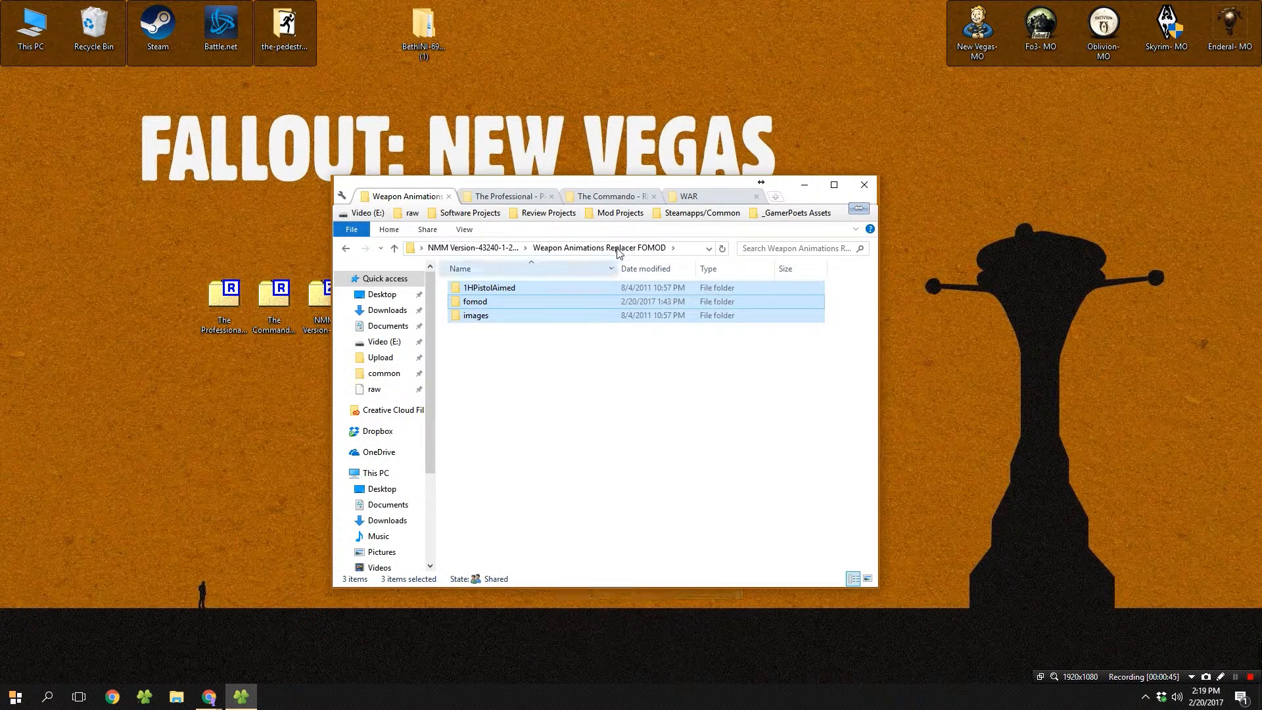
click(674, 196)
right_click(630, 341)
click(656, 431)
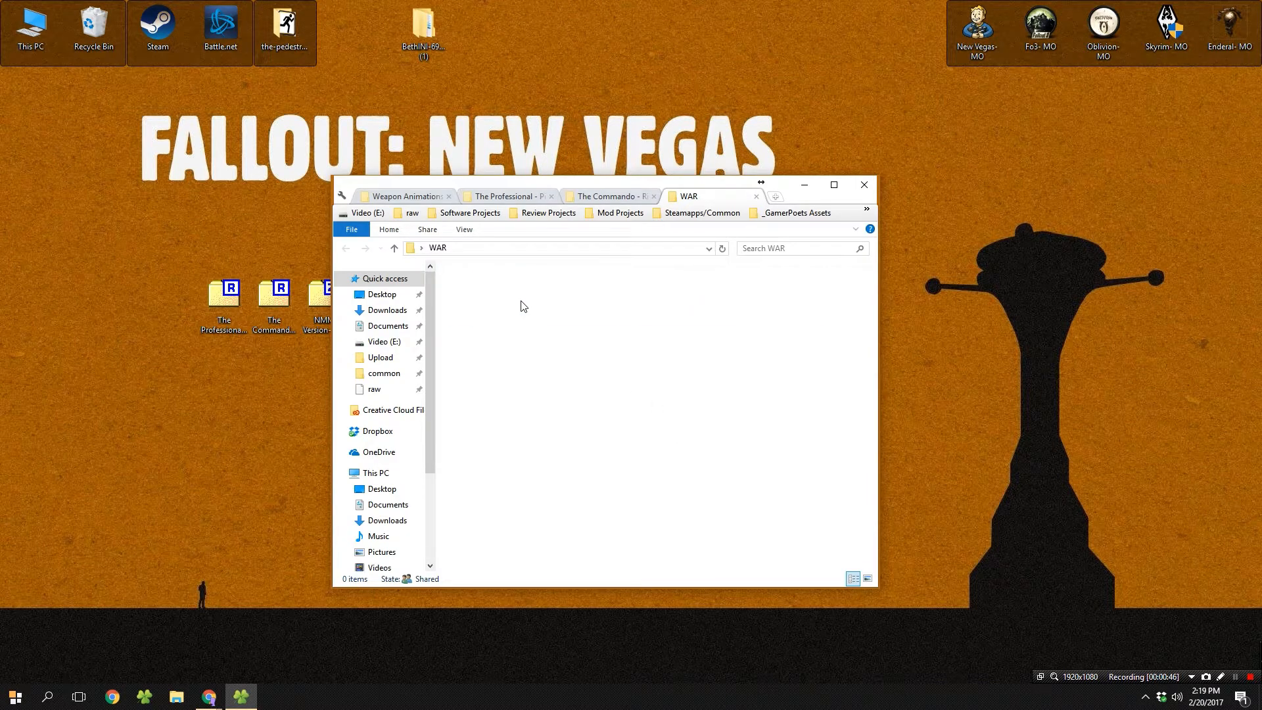
Step: Copy all folders and text files of The Professional pistol animation pack into the WAR folder
click(524, 201)
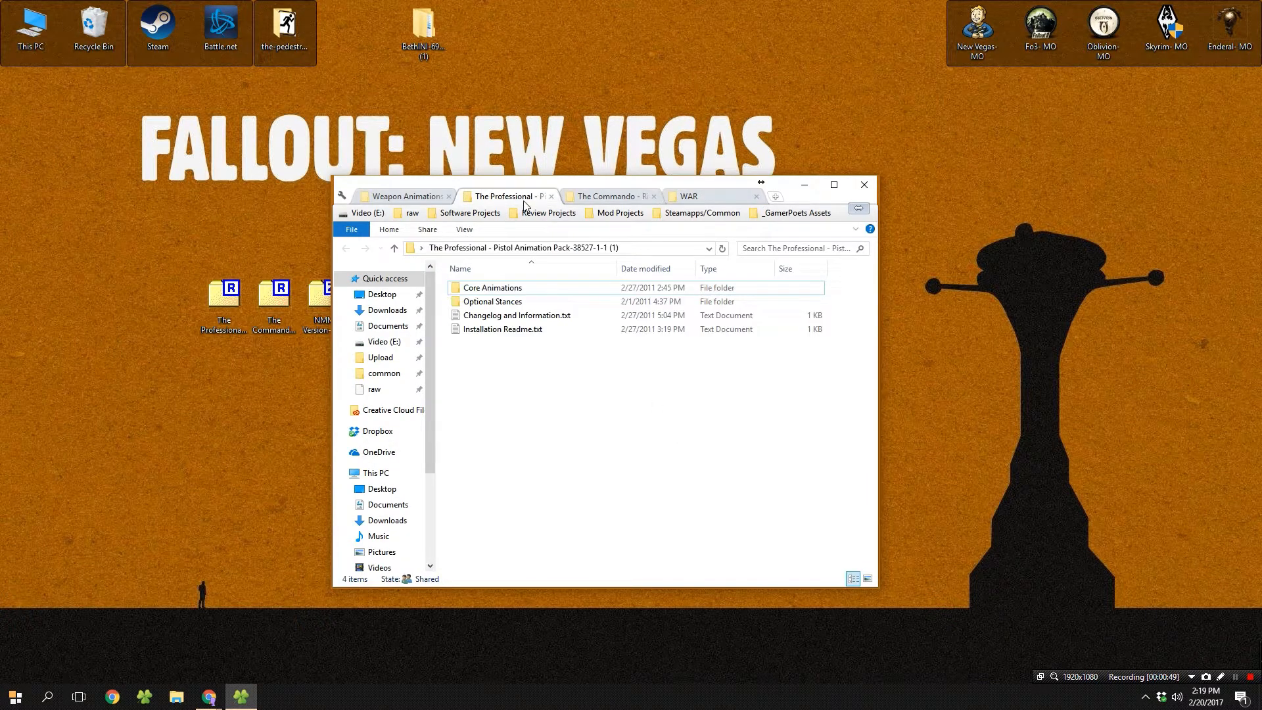
drag(591, 386, 635, 265)
right_click(631, 299)
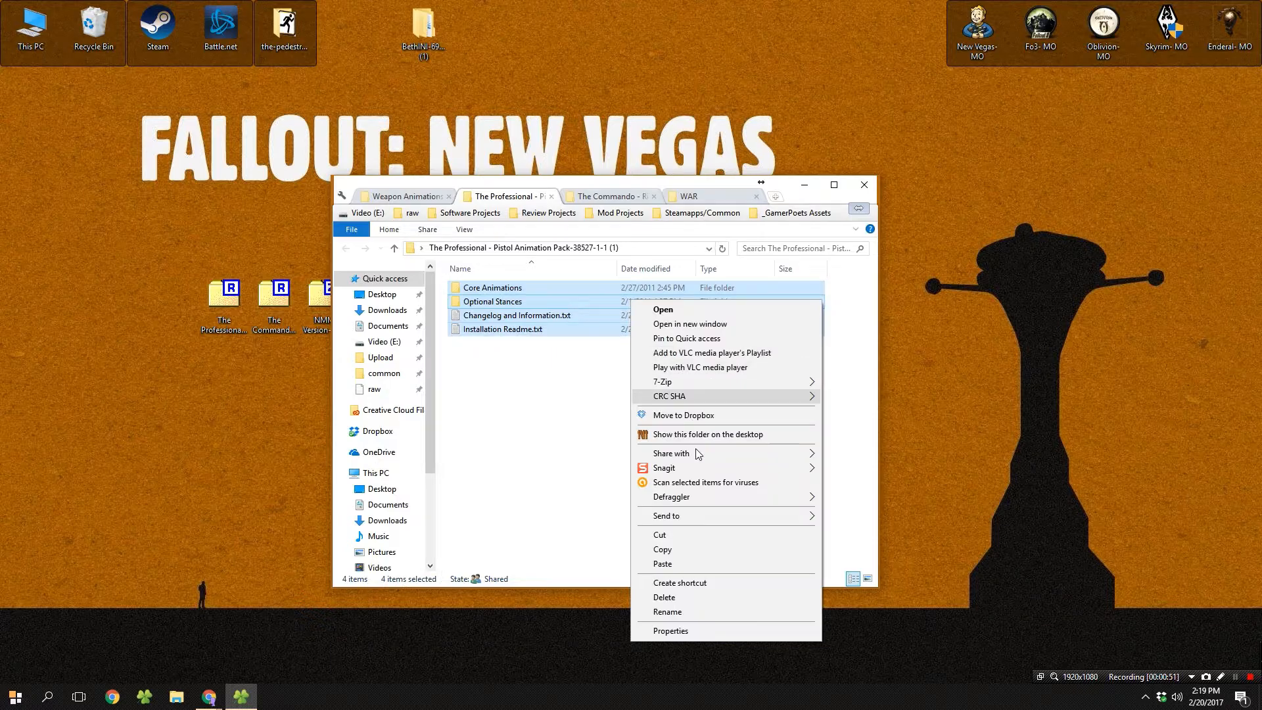
click(701, 550)
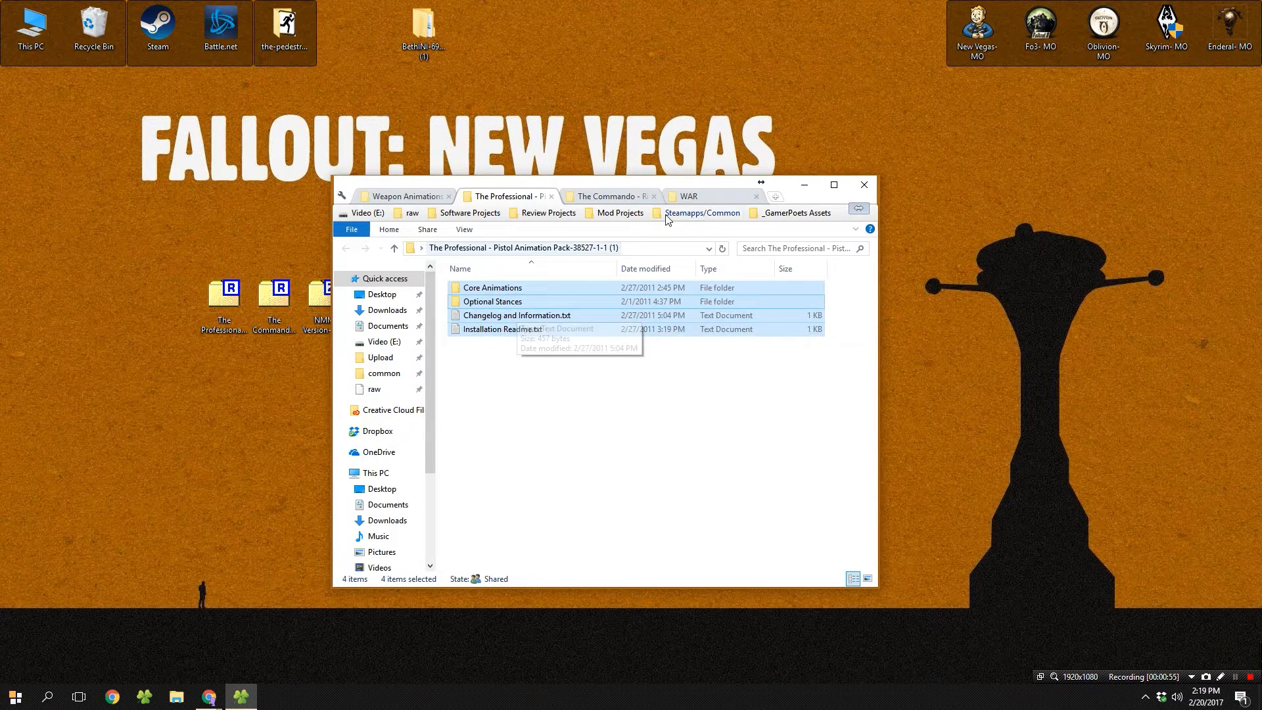
click(704, 195)
right_click(625, 387)
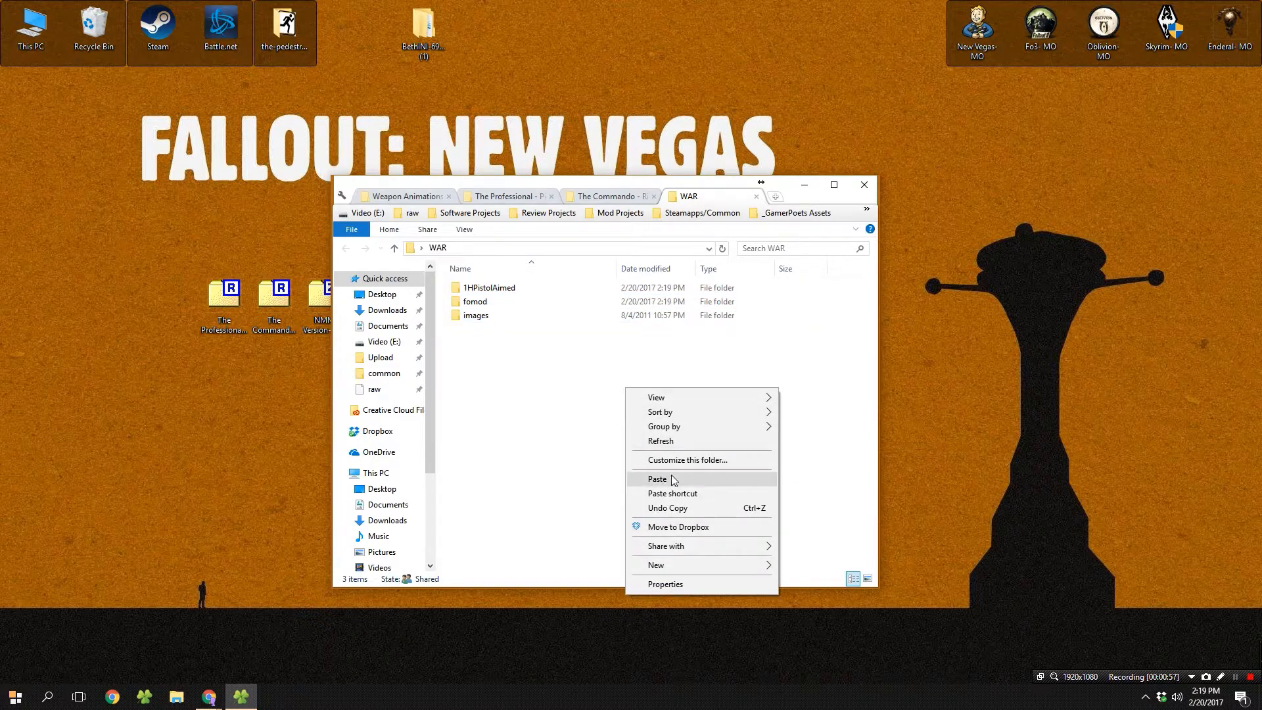
click(671, 476)
Step: Copy all contents of The Commando rifle animation pack into the WAR folder, replacing the files with matching names
click(608, 196)
drag(563, 368, 591, 286)
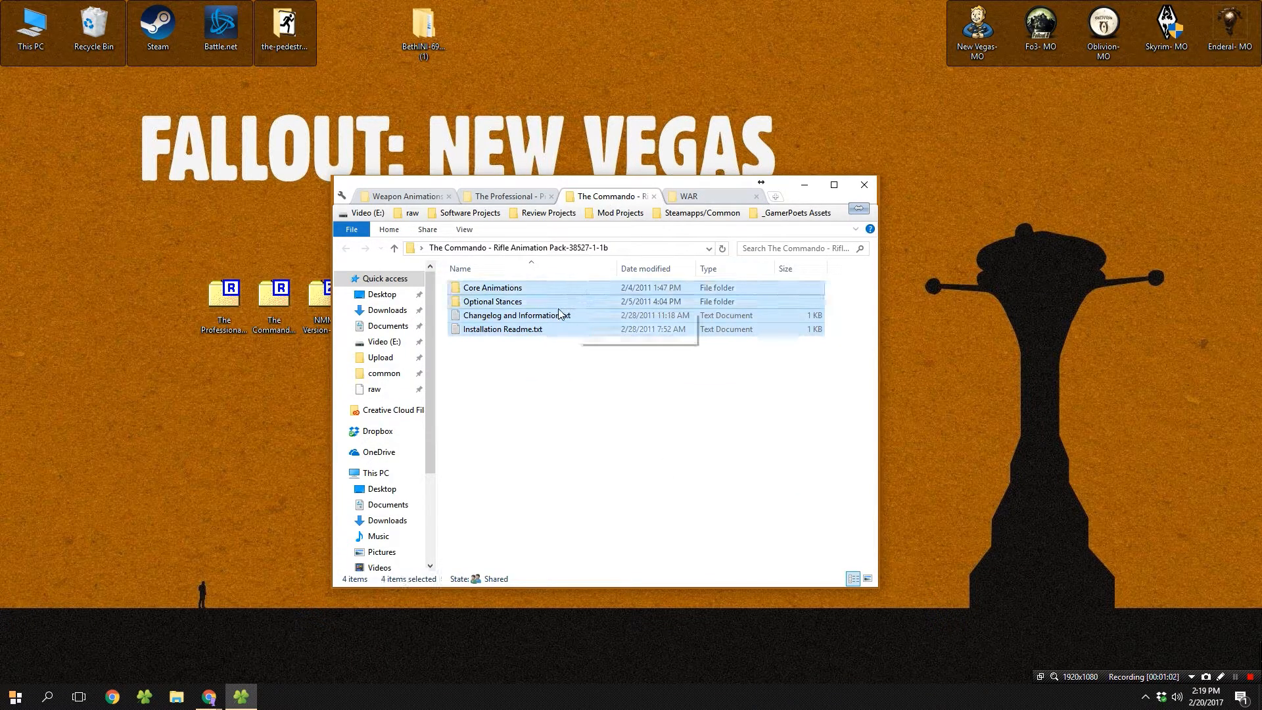
right_click(562, 306)
click(590, 481)
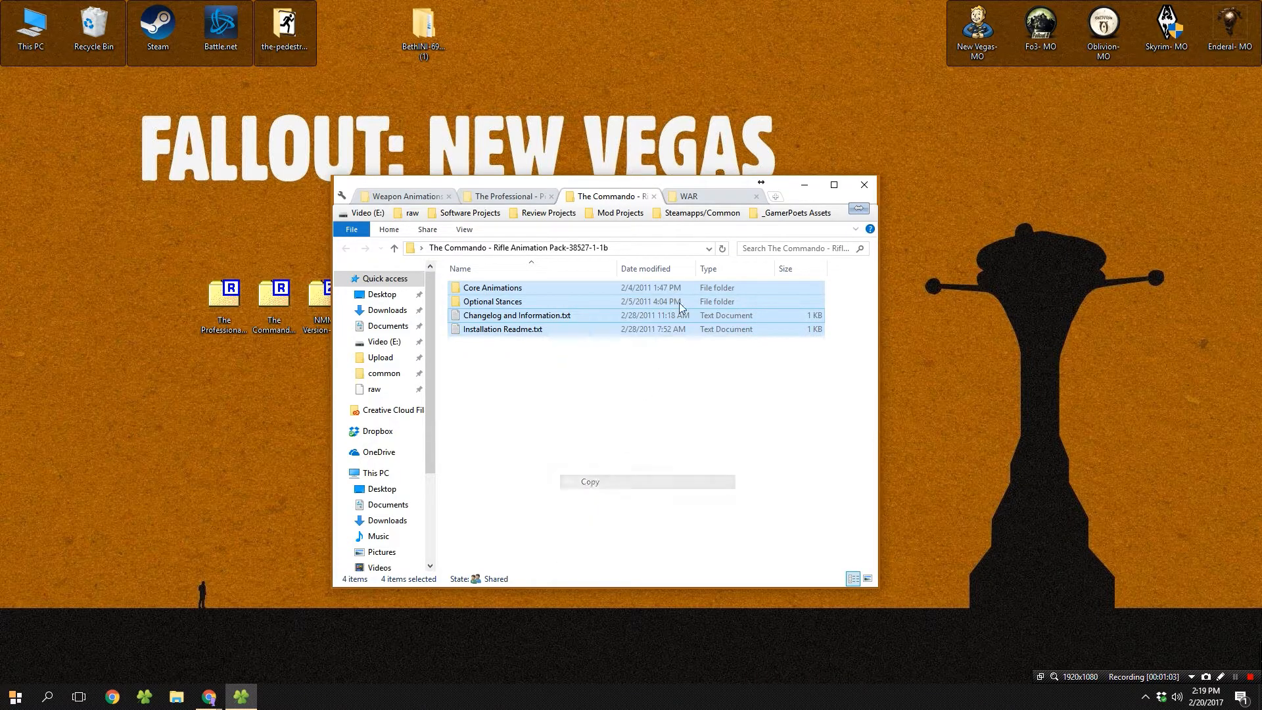
click(698, 195)
right_click(533, 450)
click(584, 540)
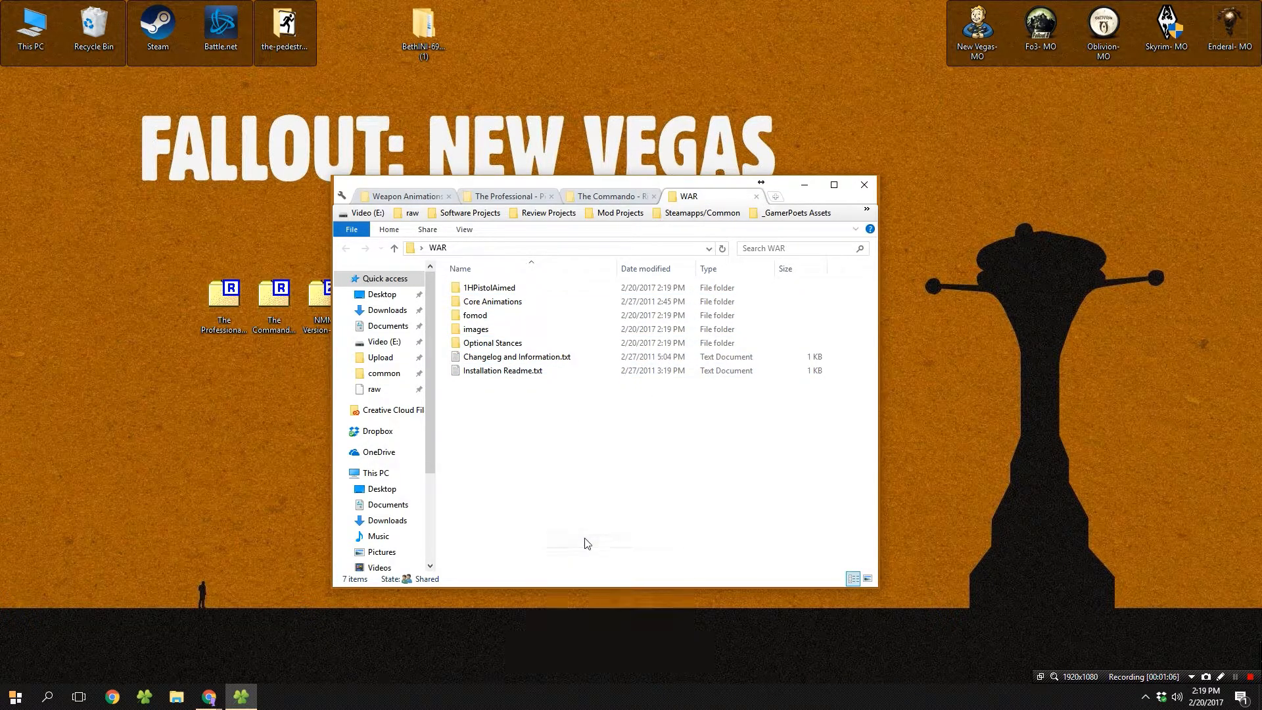
click(621, 243)
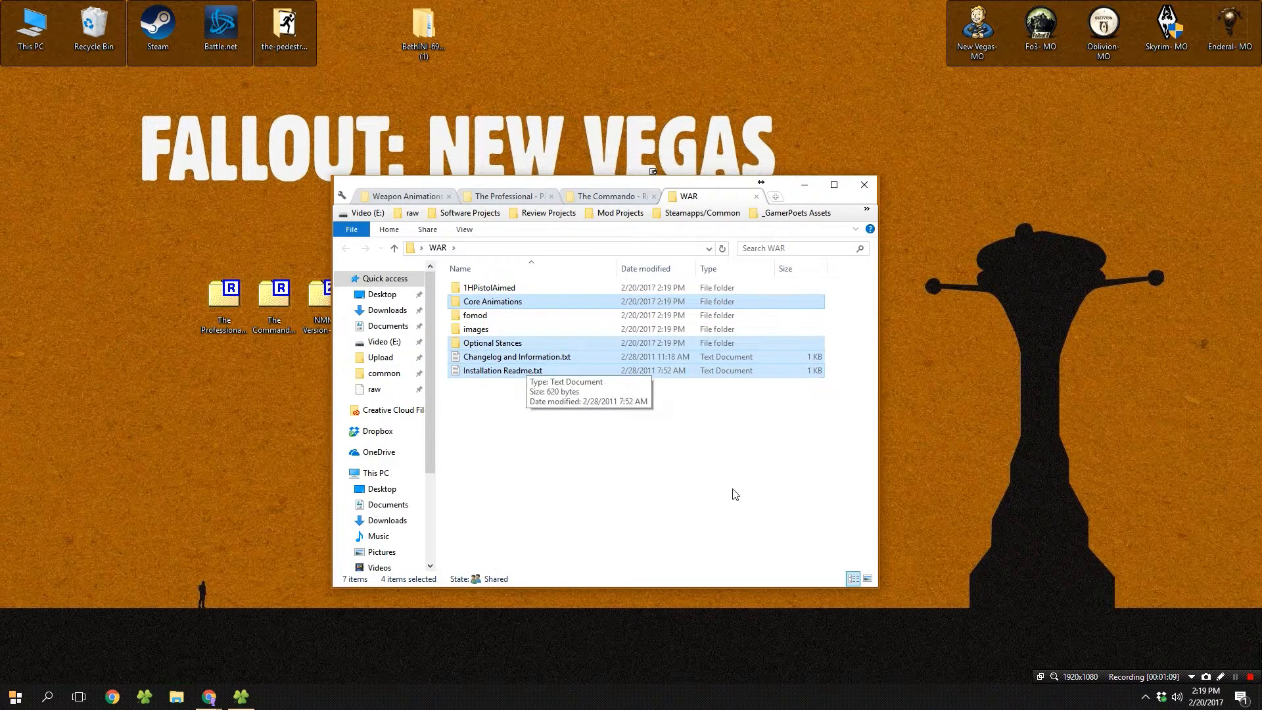
Step: Return to the desktop and compress the WAR folder into the archive WAR.7z
click(803, 187)
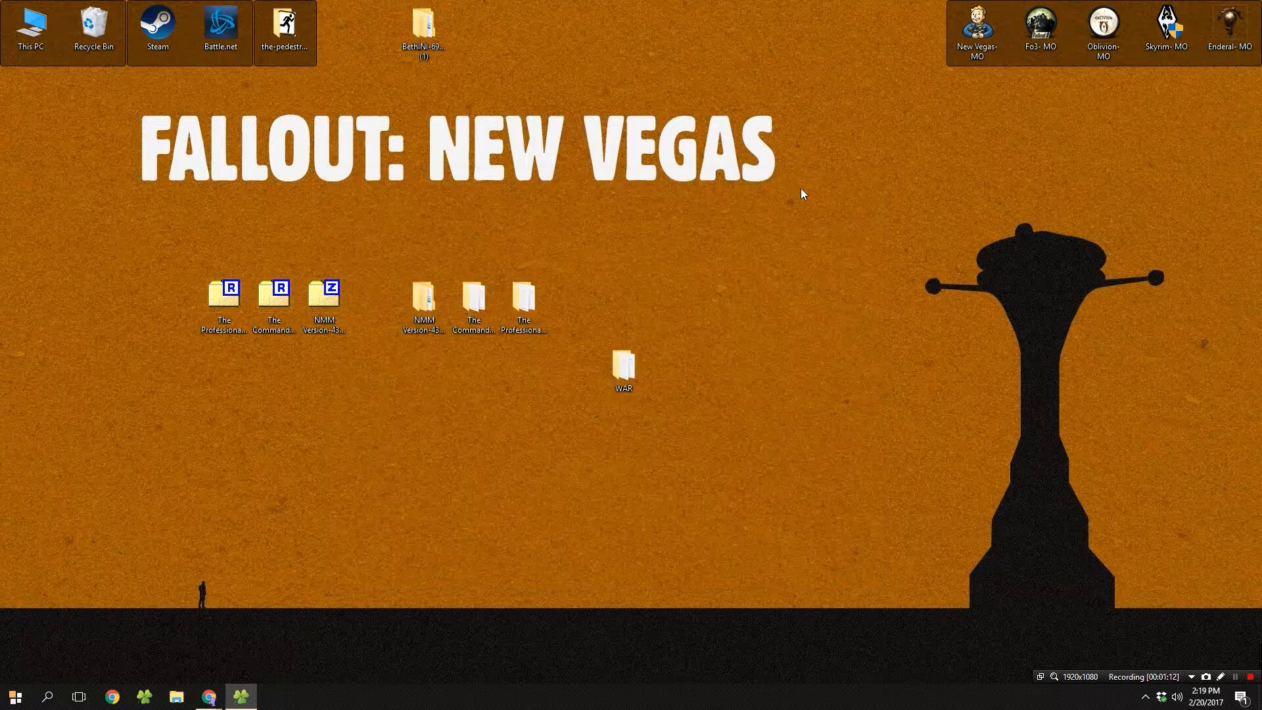
right_click(611, 360)
right_click(619, 351)
mouse_move(675, 352)
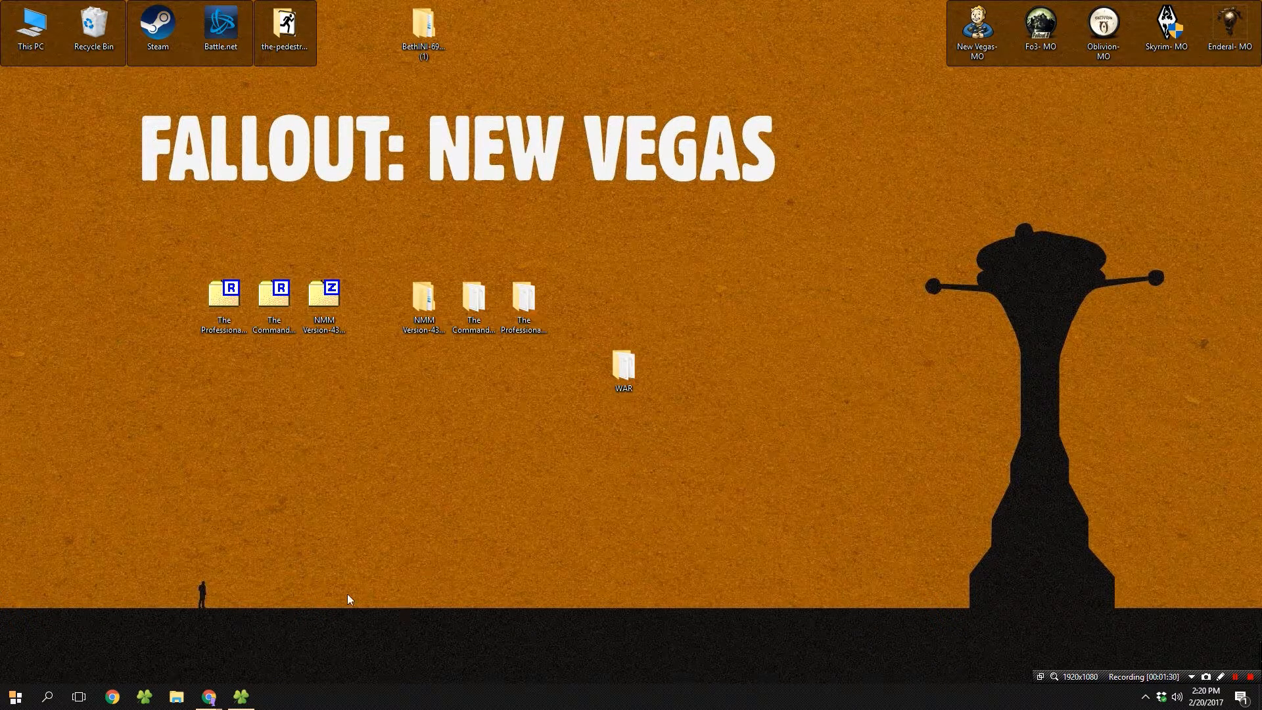
Step: Switch to New Vegas Mod Organizer and start installing the WAR.7z archive from the desktop
double_click(968, 43)
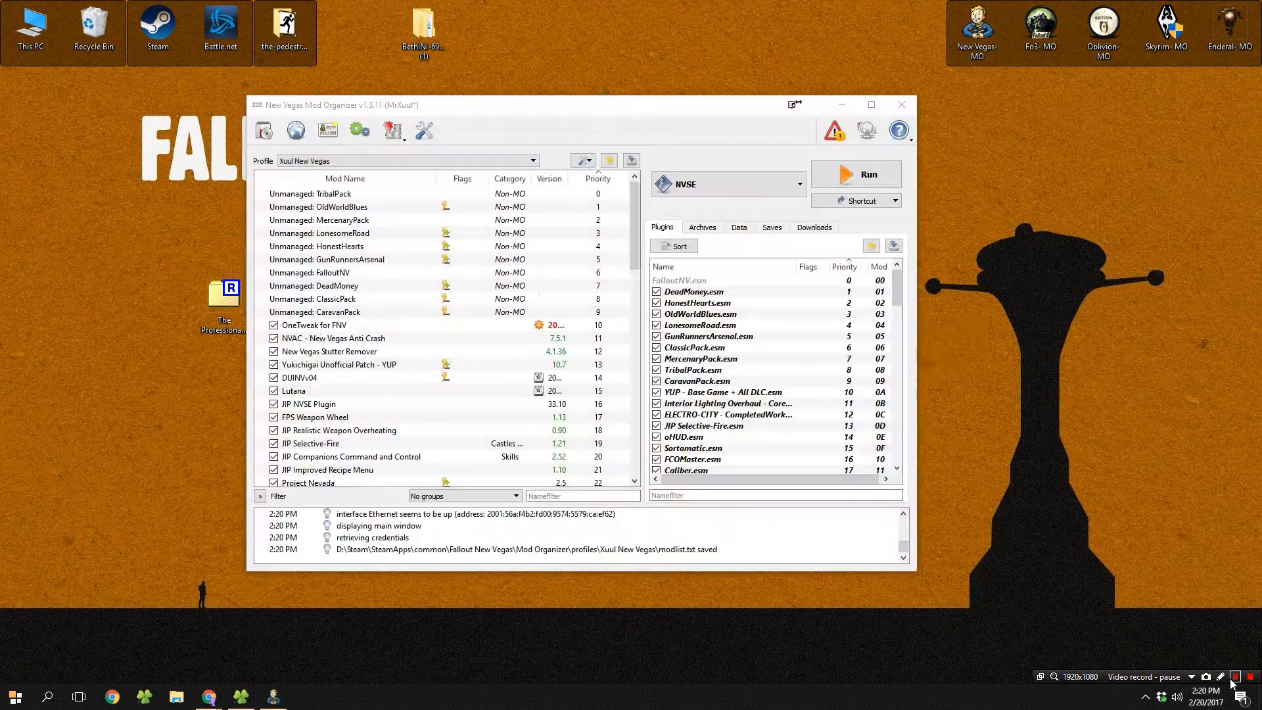
click(584, 165)
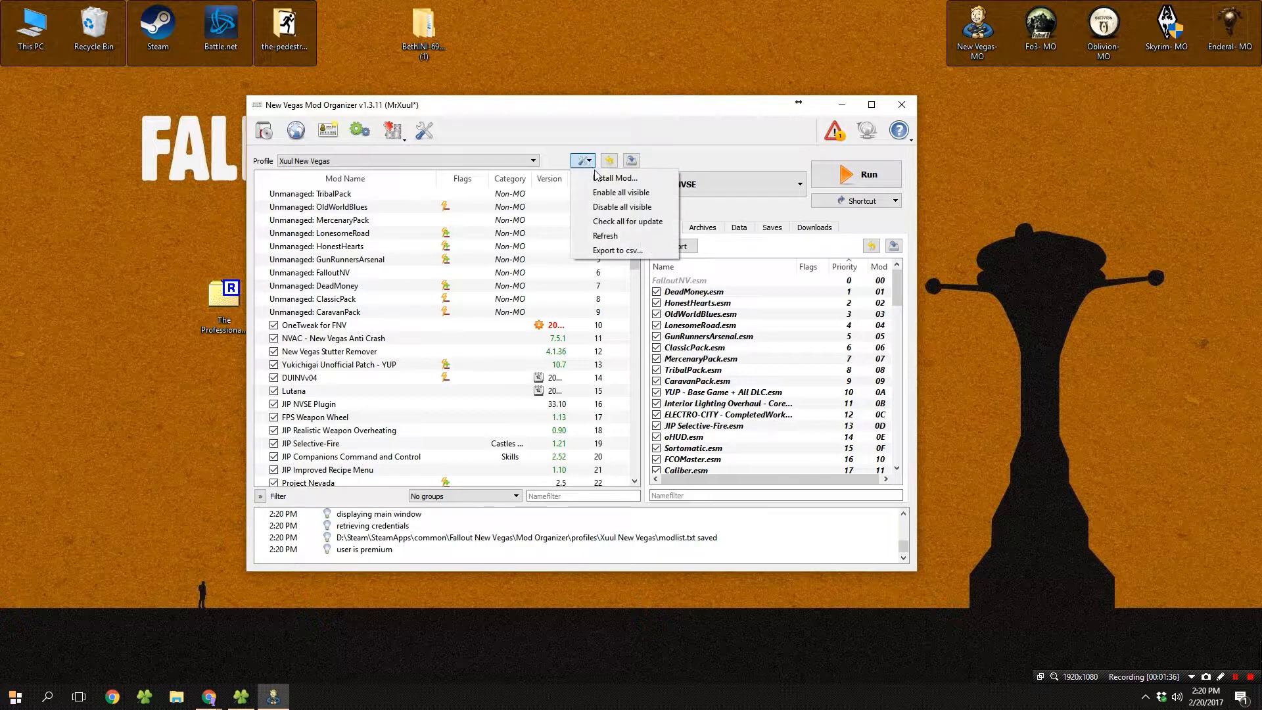
click(598, 177)
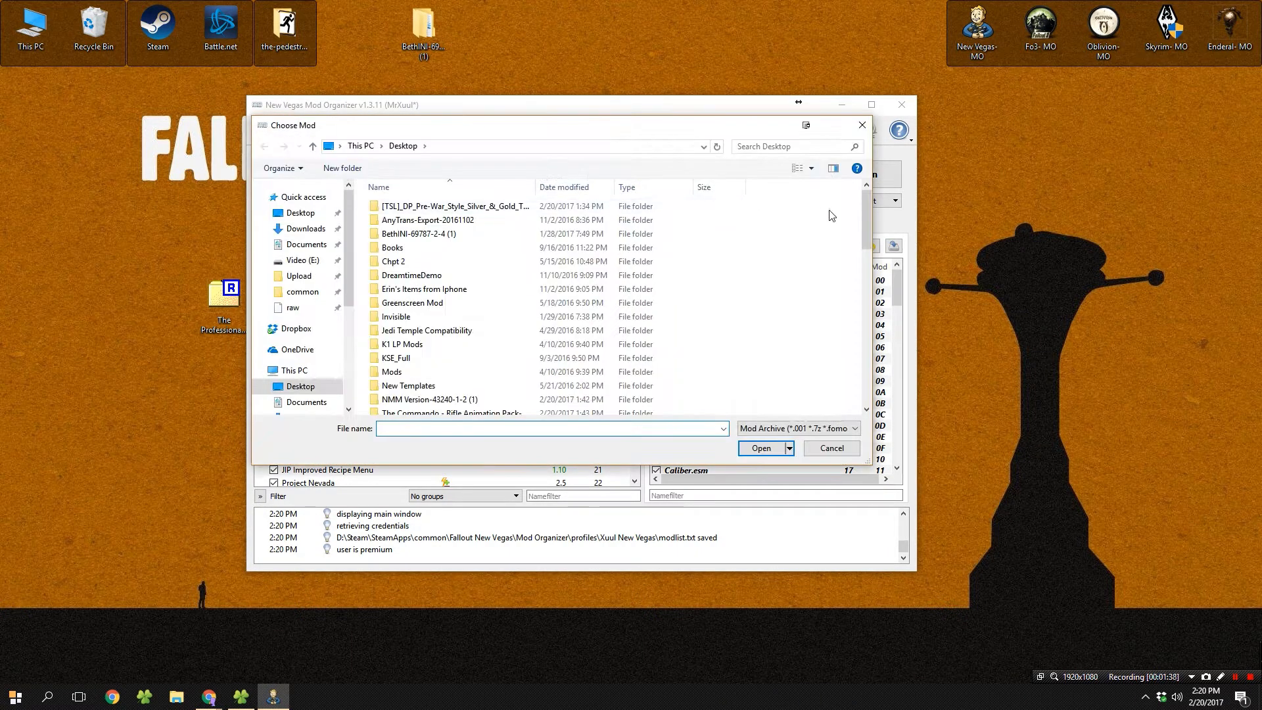
drag(866, 221, 865, 394)
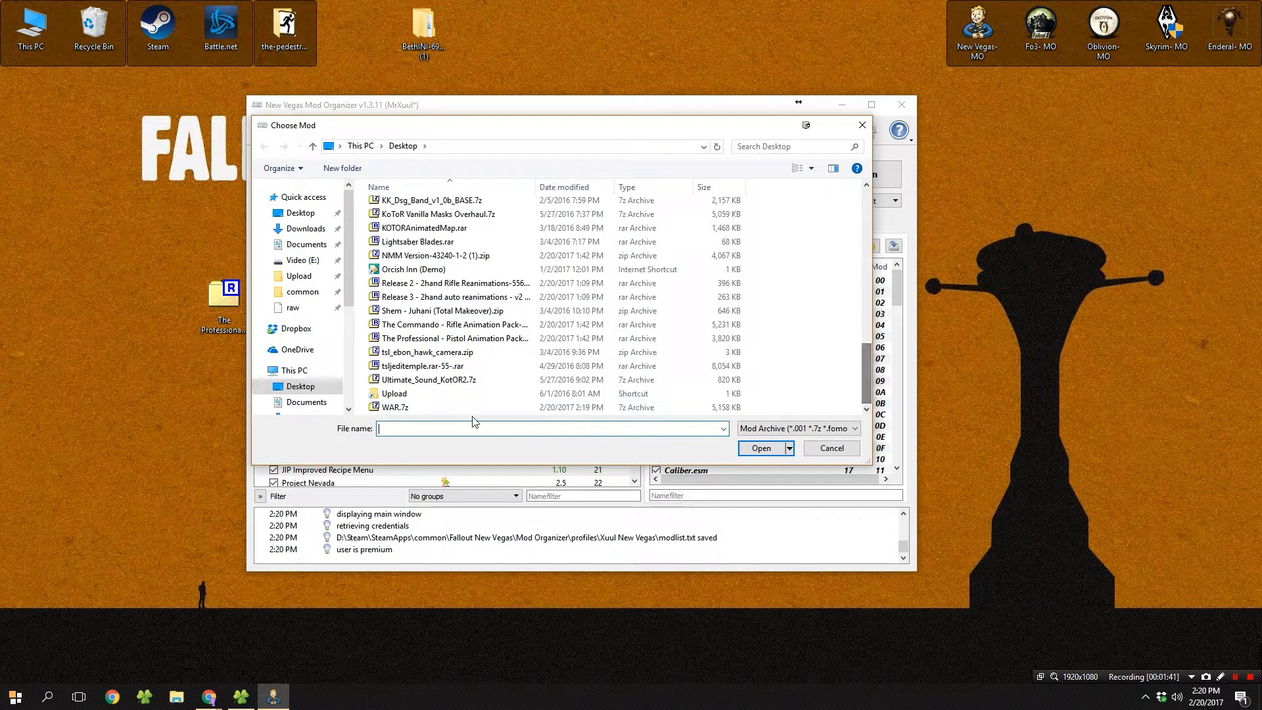
click(397, 409)
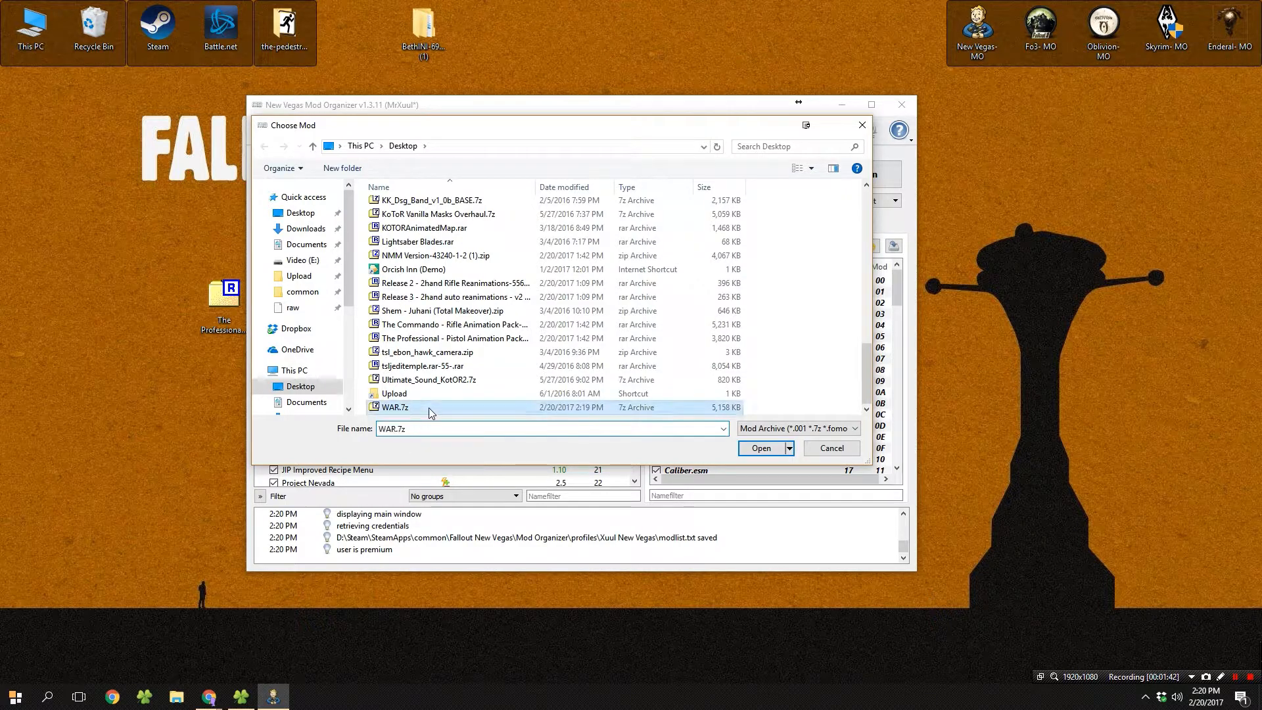
click(760, 449)
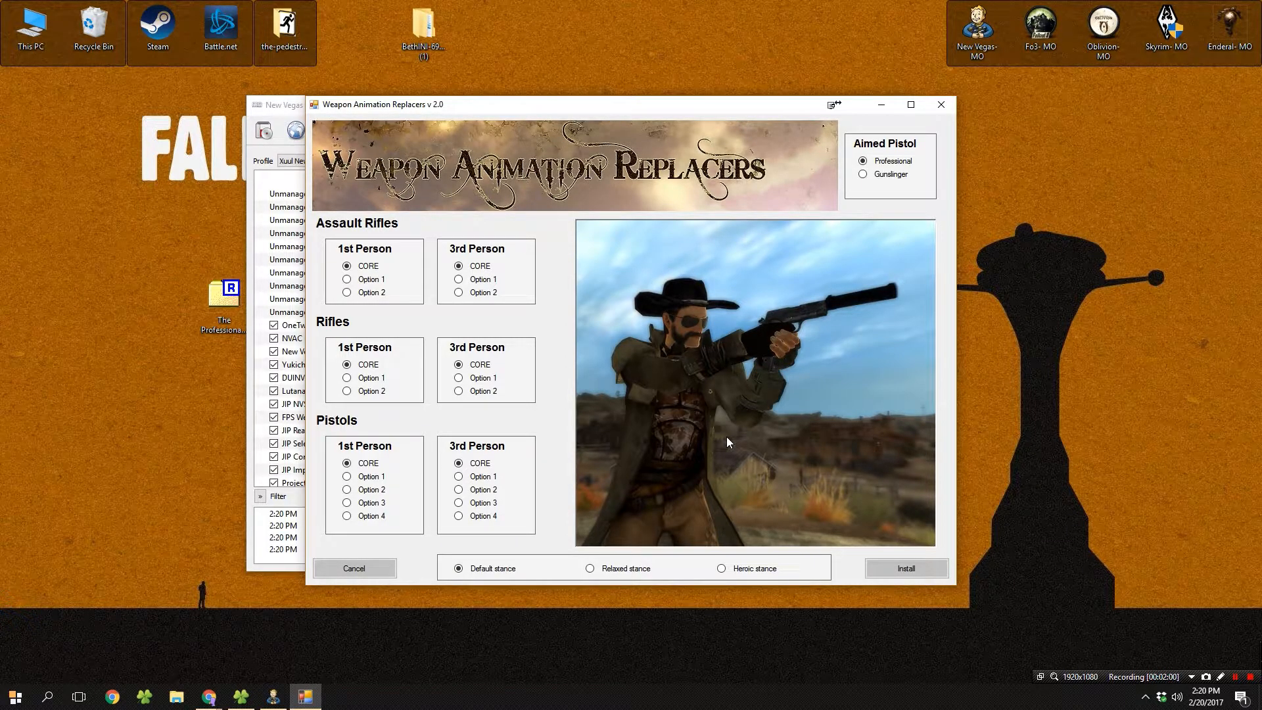
Step: Choose Gunslinger for the aimed pistol and Option 2 for first- and third-person assault rifles, previewing Option 1 for both views
click(866, 176)
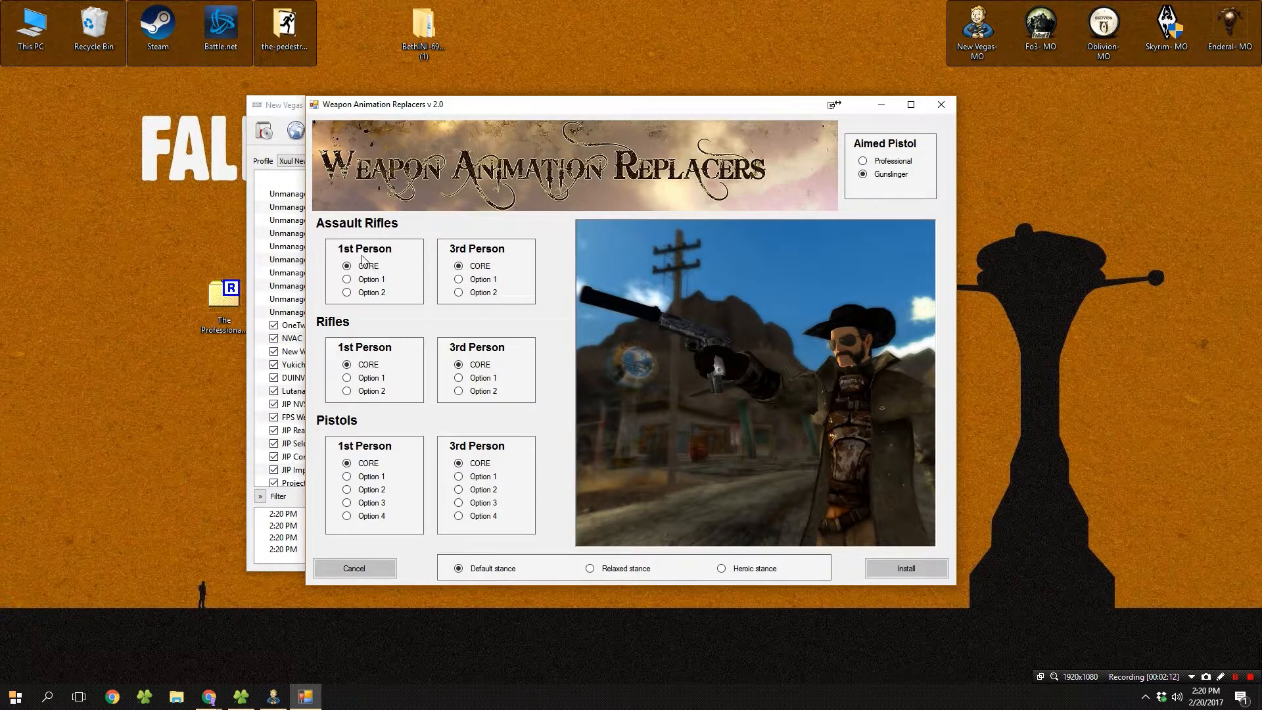
click(347, 279)
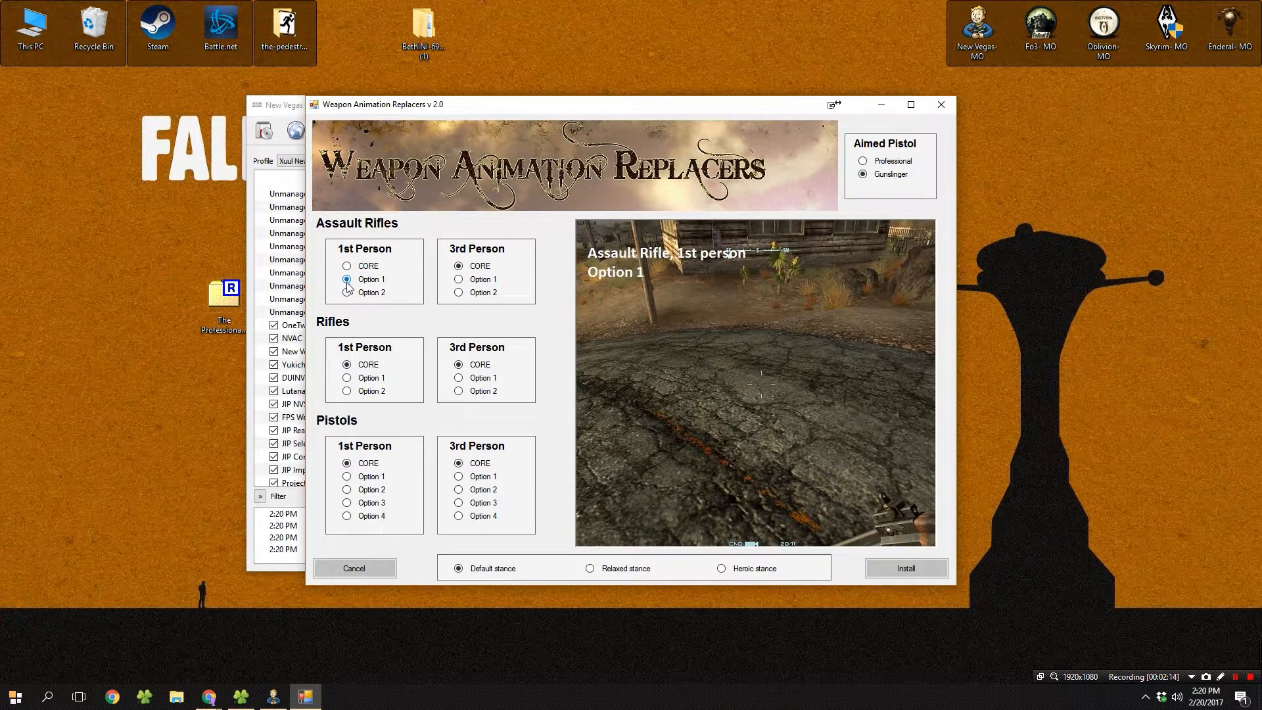
click(347, 293)
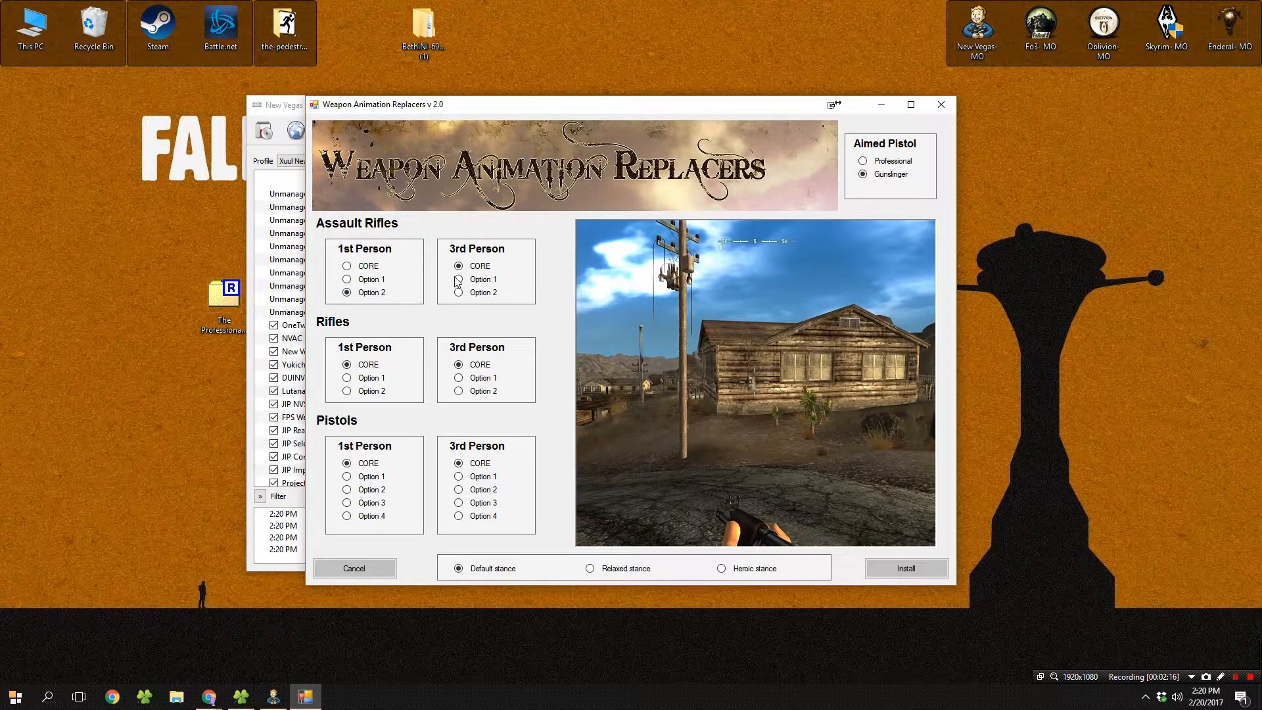
click(458, 280)
click(458, 294)
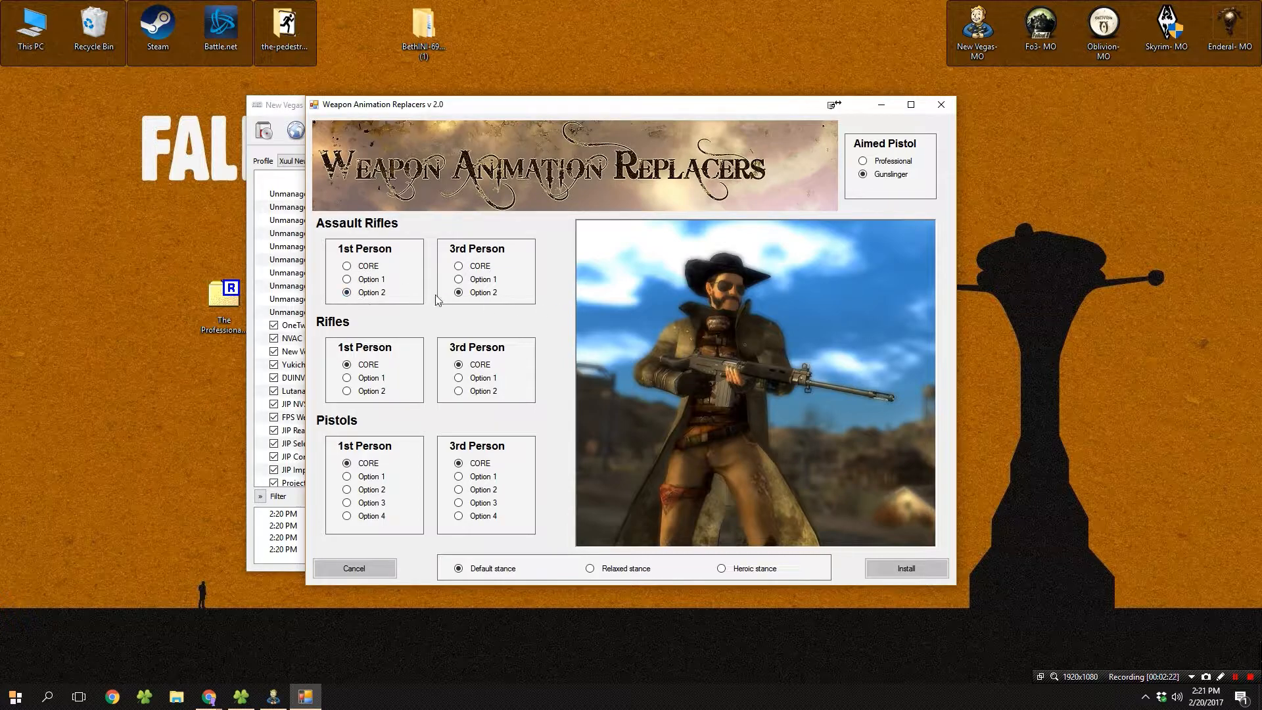
Step: Preview Option 1 for the rifle animations, and choose Option 2 for both first and third person
click(347, 378)
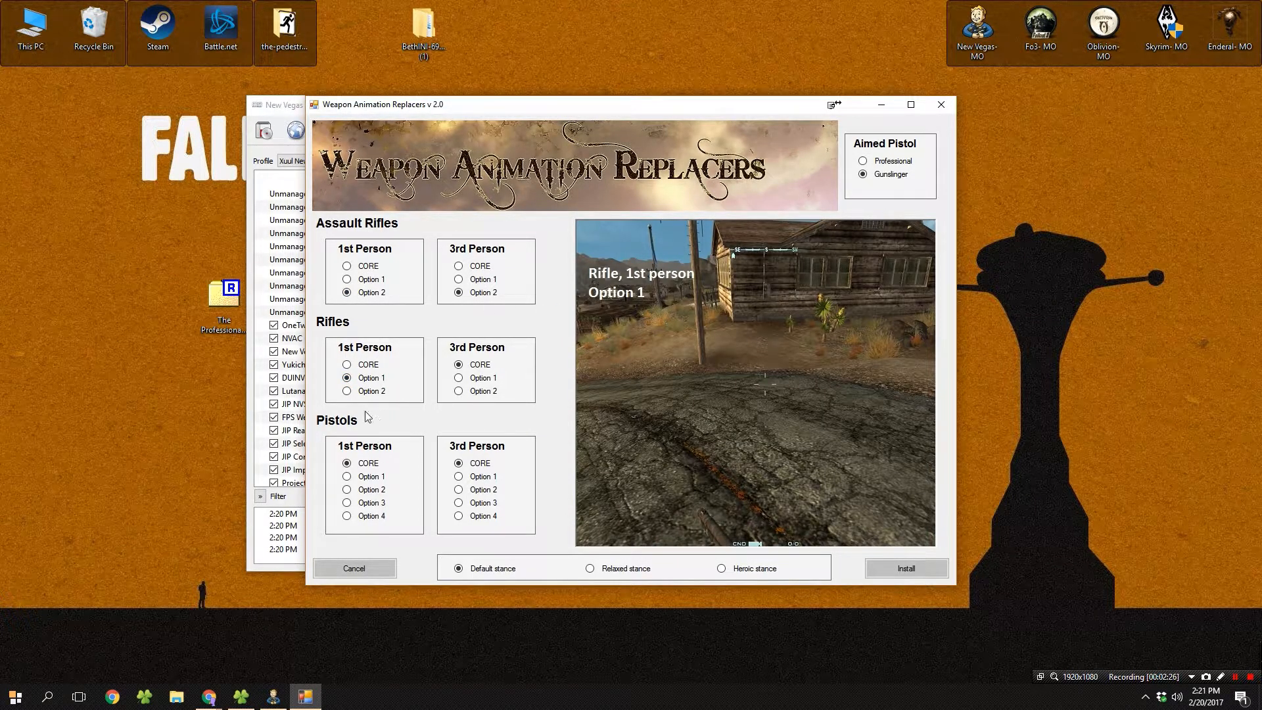
click(352, 393)
click(458, 378)
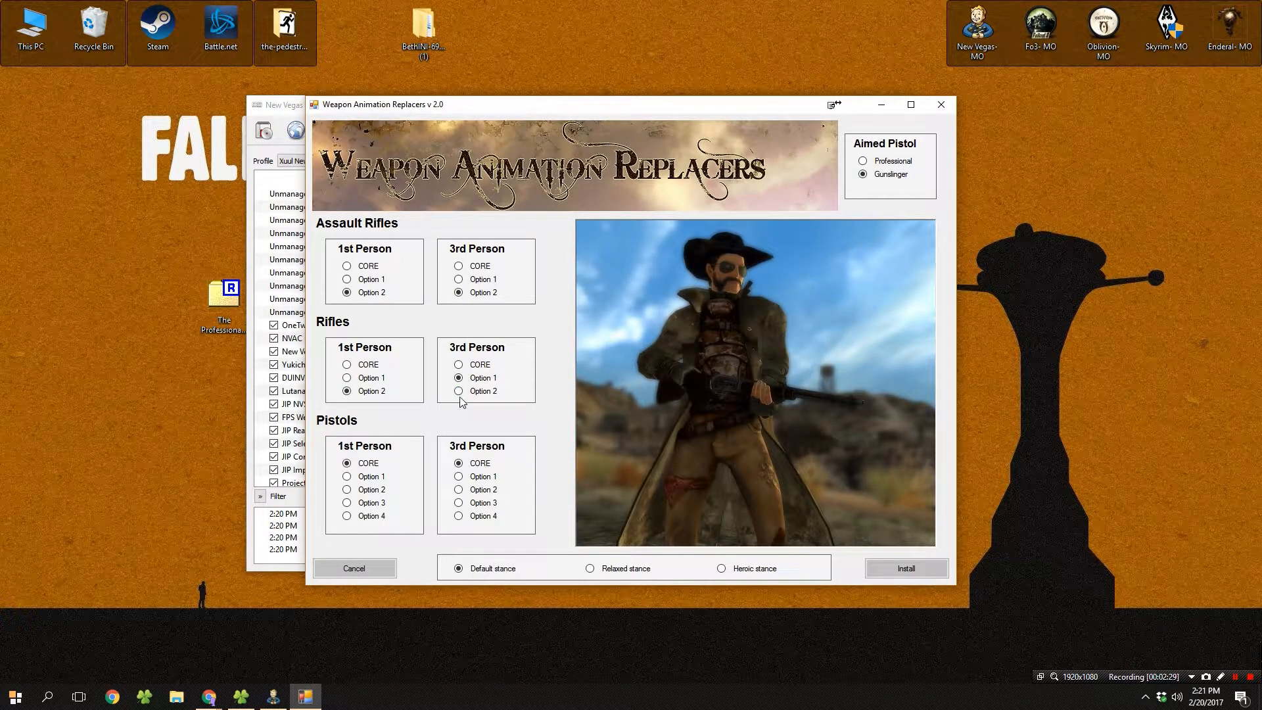
click(459, 392)
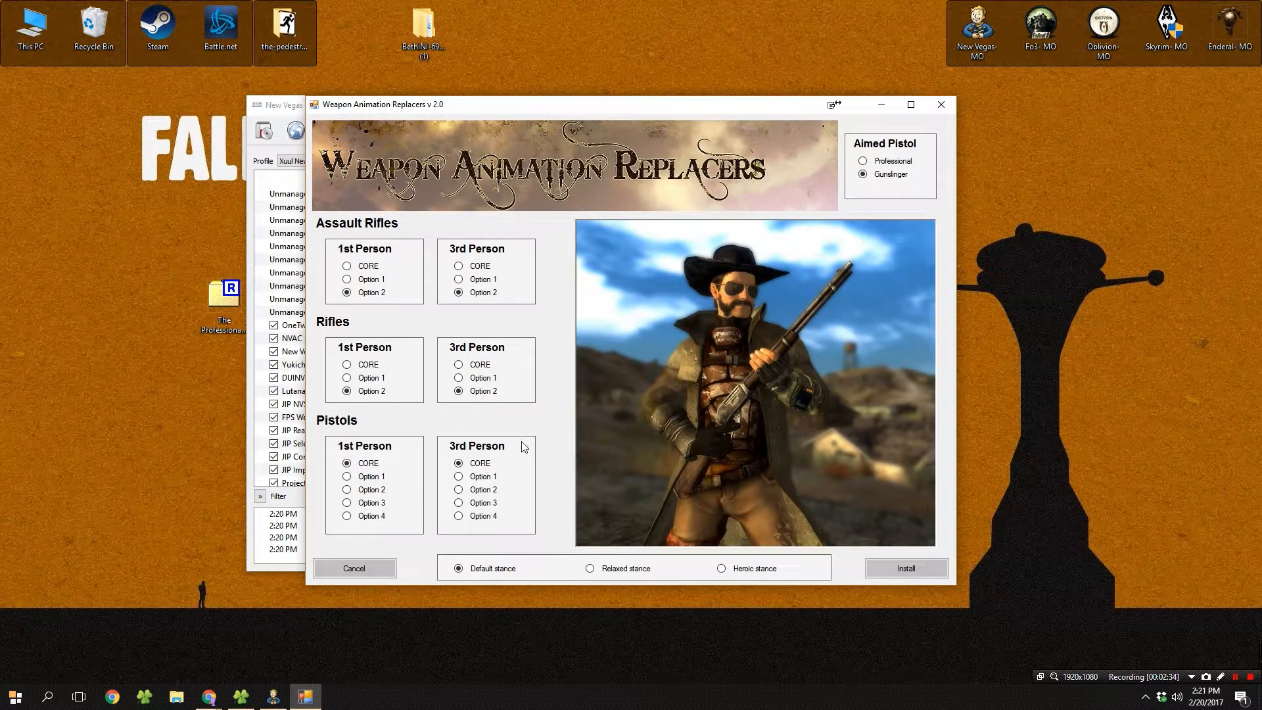
Step: Preview several pistol animations, and choose Option 3 for both first and third person
click(361, 469)
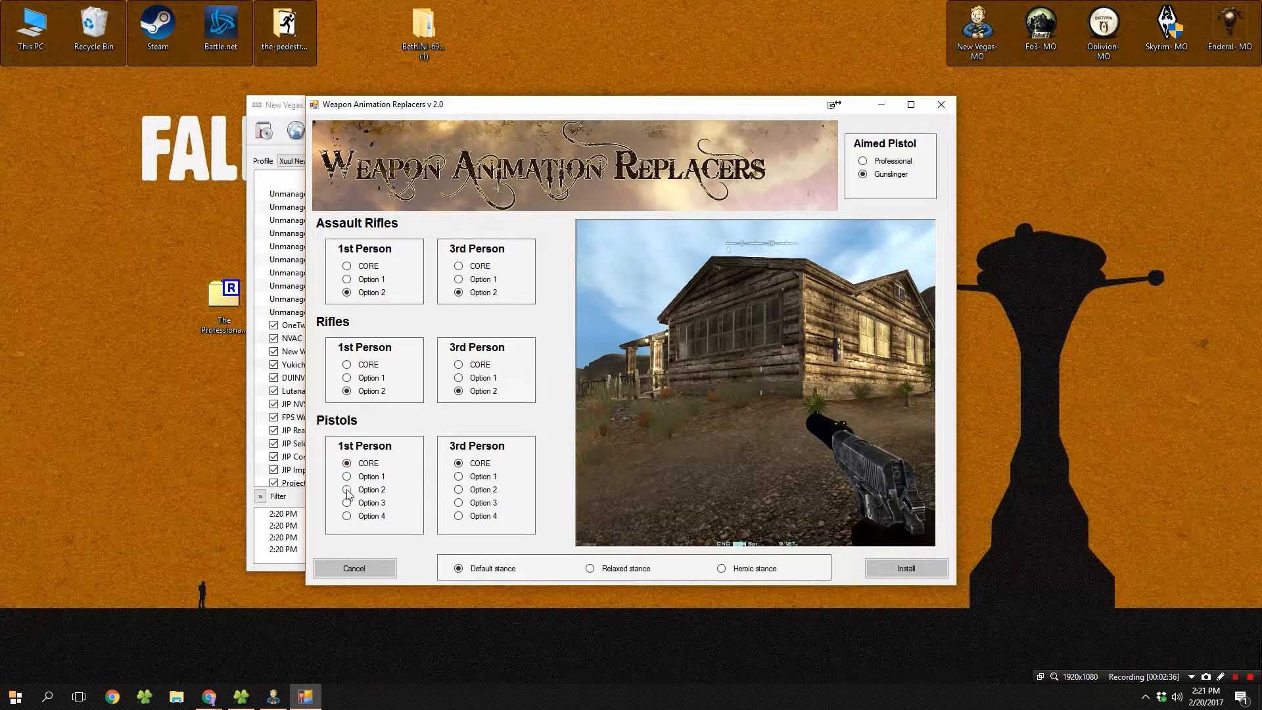
click(348, 490)
click(349, 503)
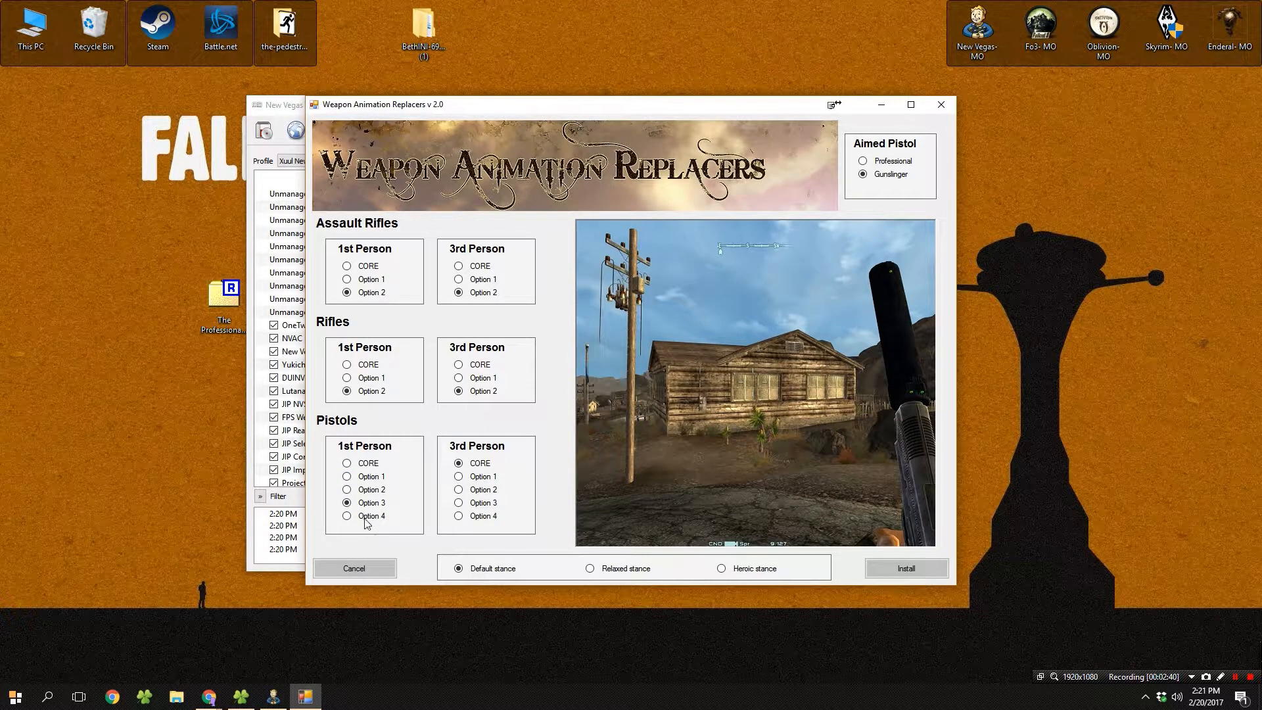
click(461, 516)
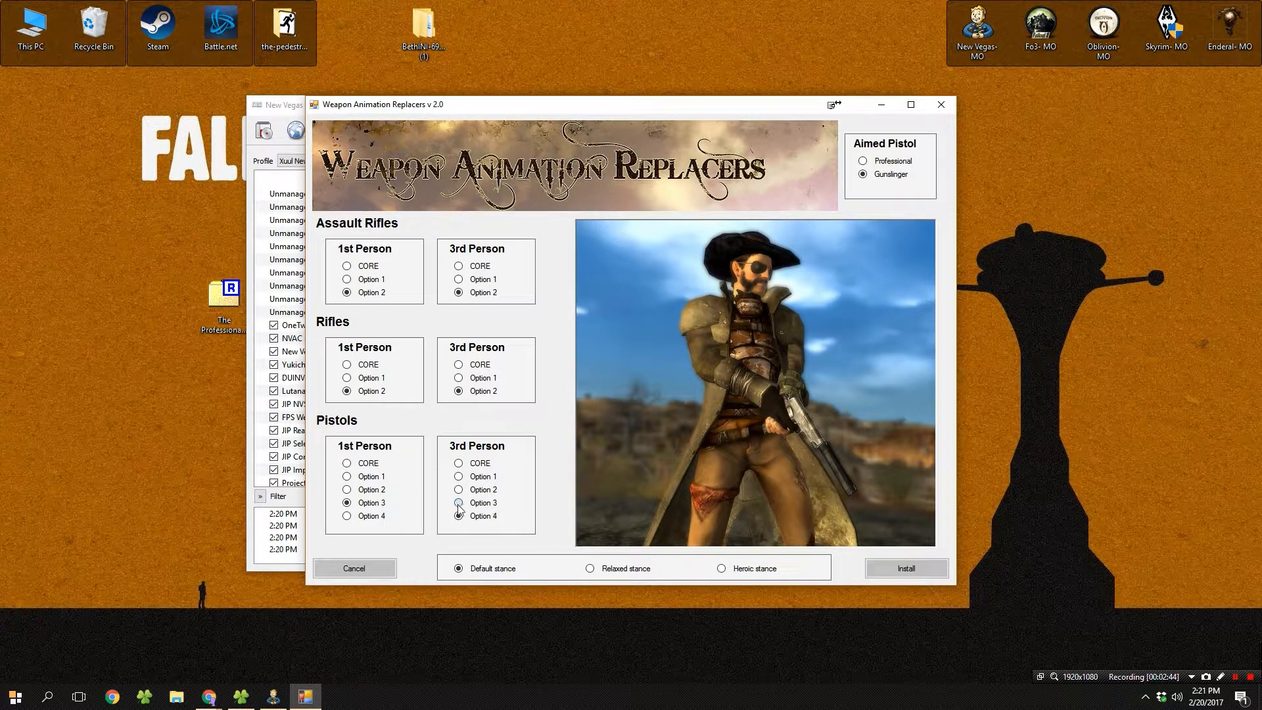
click(458, 503)
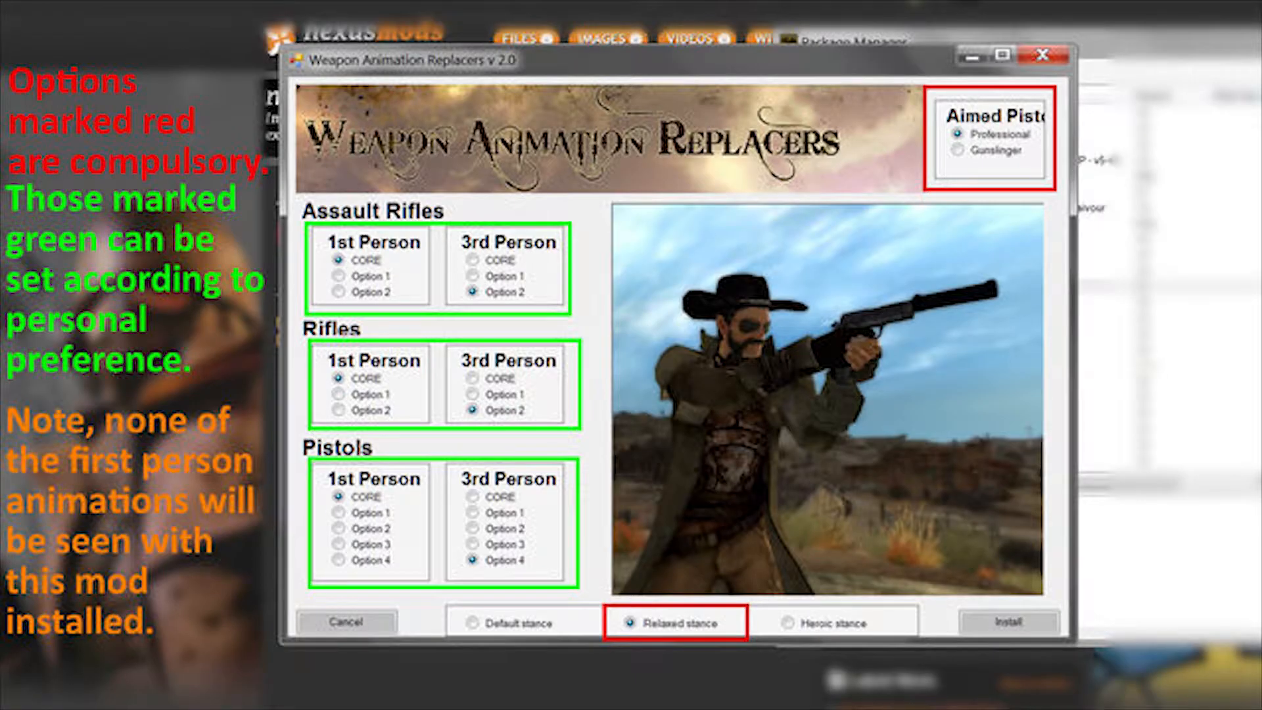